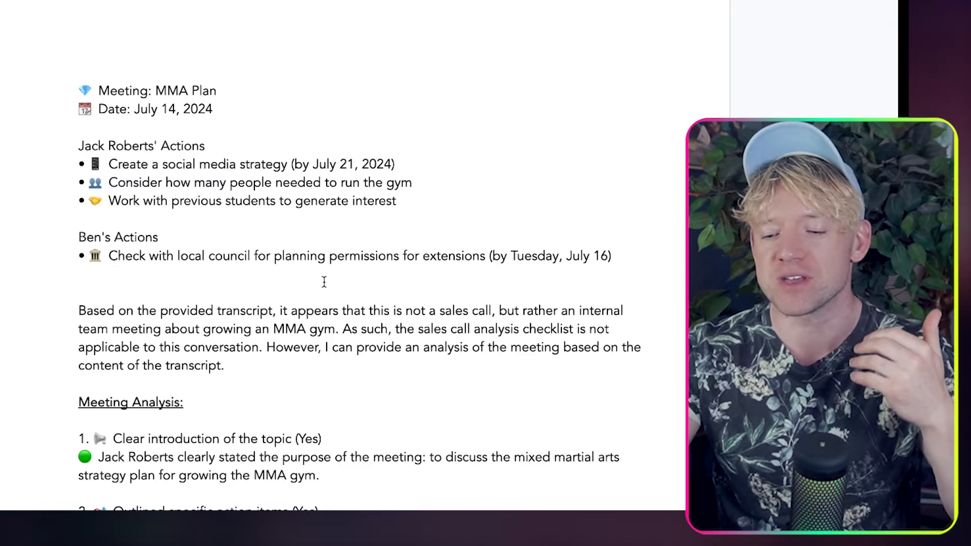
pyautogui.scroll(-2, 325, 282)
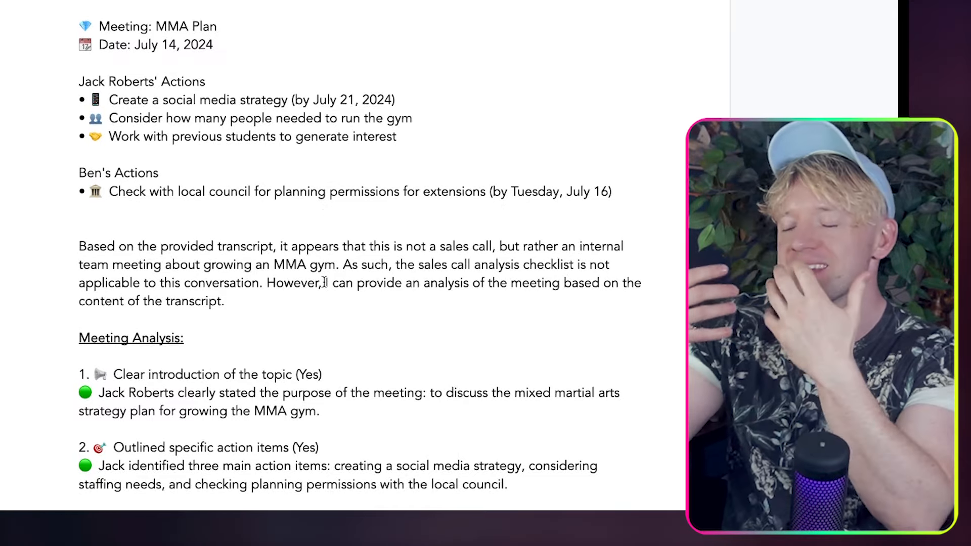
pyautogui.scroll(2, 318, 278)
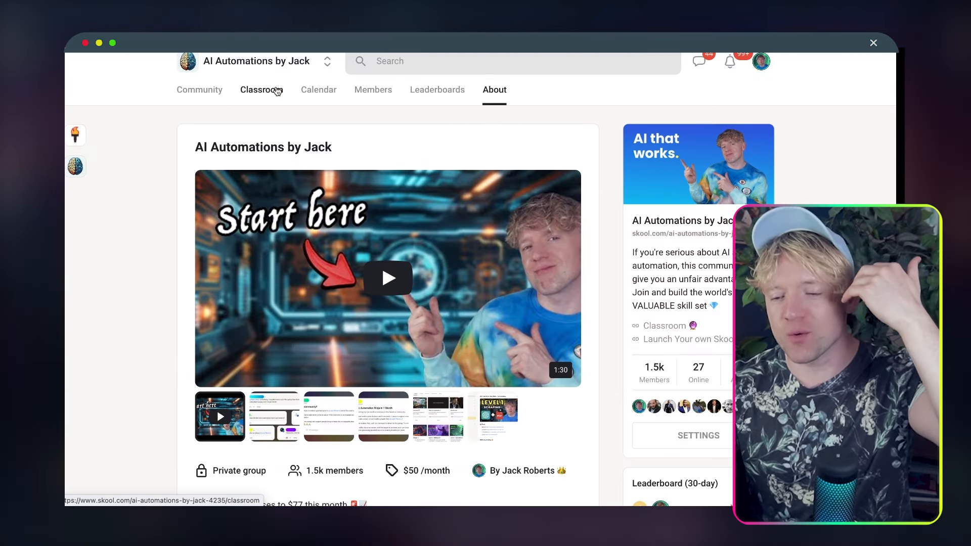
# Open the community's Classroom, look over its courses, and view the viral video and thumbnail ideas lesson in Every AI Automation
pyautogui.click(277, 91)
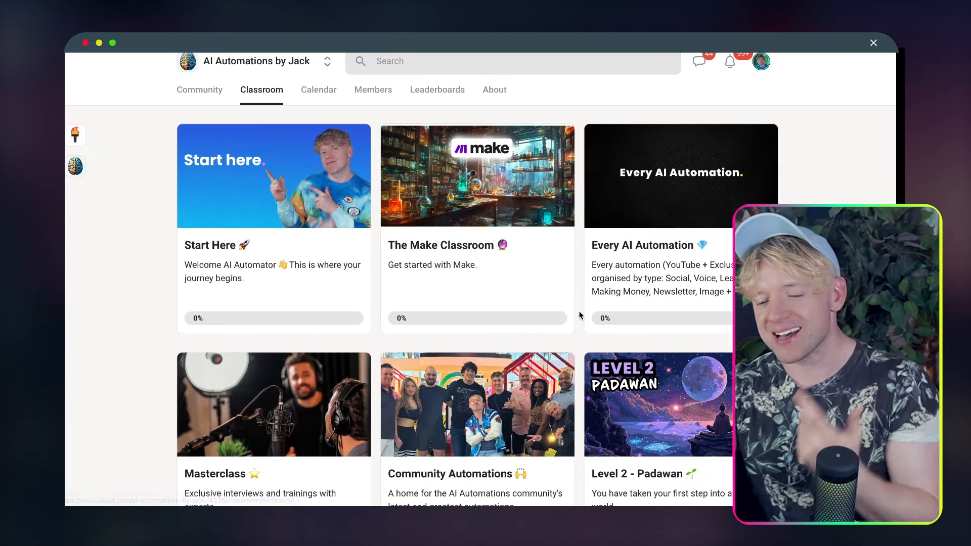
pyautogui.scroll(-1, 580, 315)
pyautogui.scroll(-5, 580, 315)
pyautogui.scroll(-1, 580, 315)
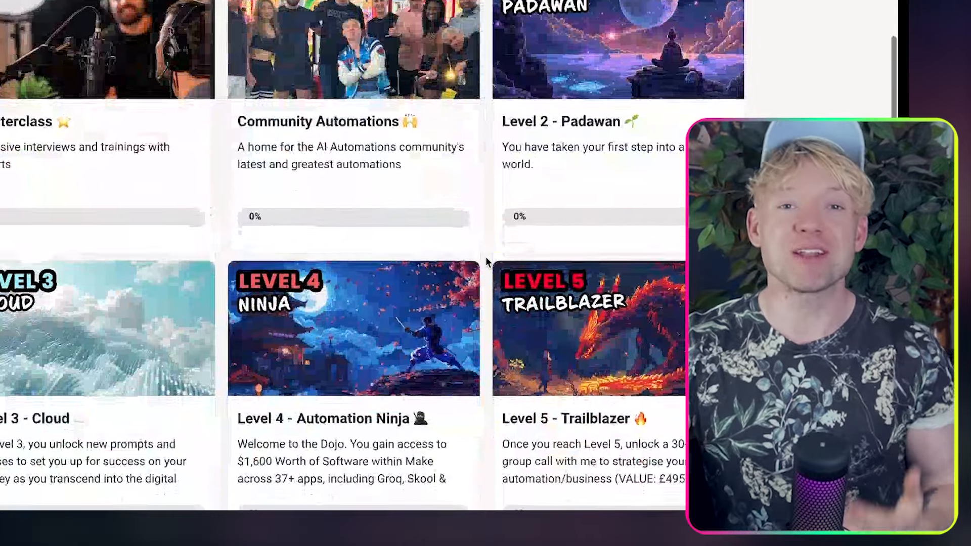
pyautogui.scroll(3, 580, 315)
pyautogui.scroll(3, 486, 257)
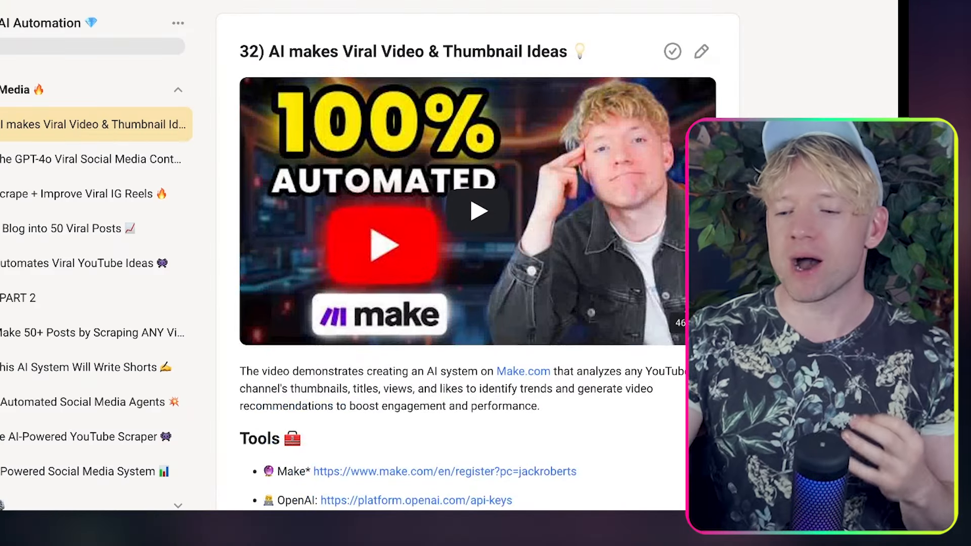
pyautogui.scroll(-3, 475, 253)
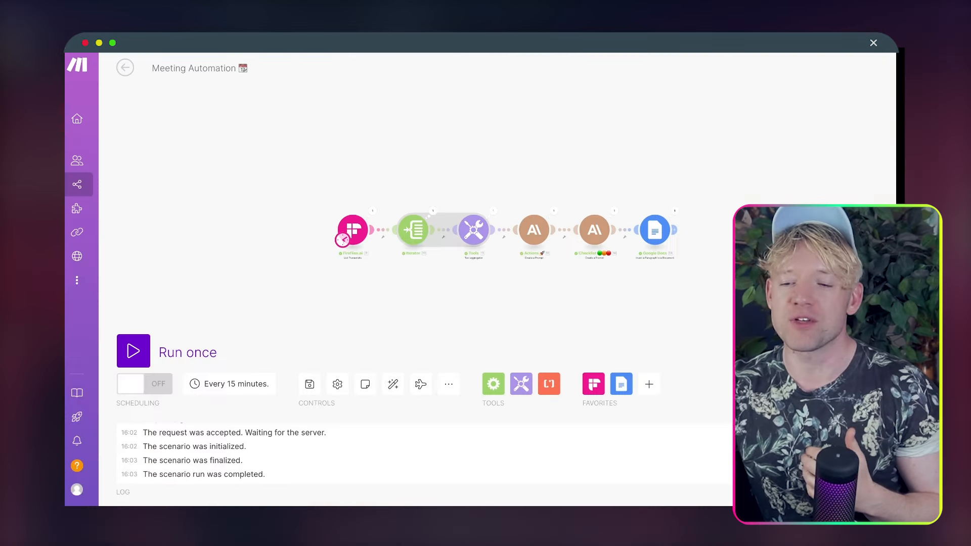
pyautogui.scroll(5, 348, 156)
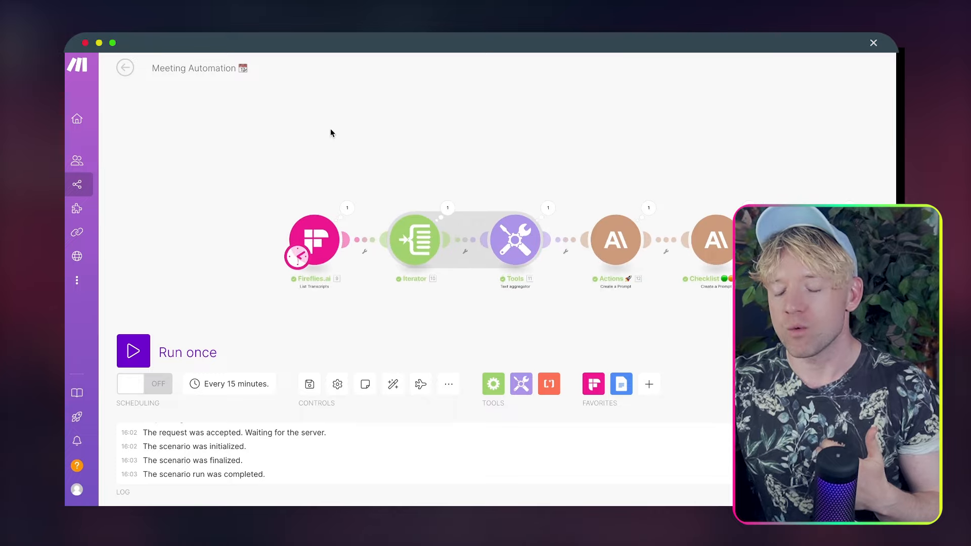
pyautogui.scroll(2, 326, 116)
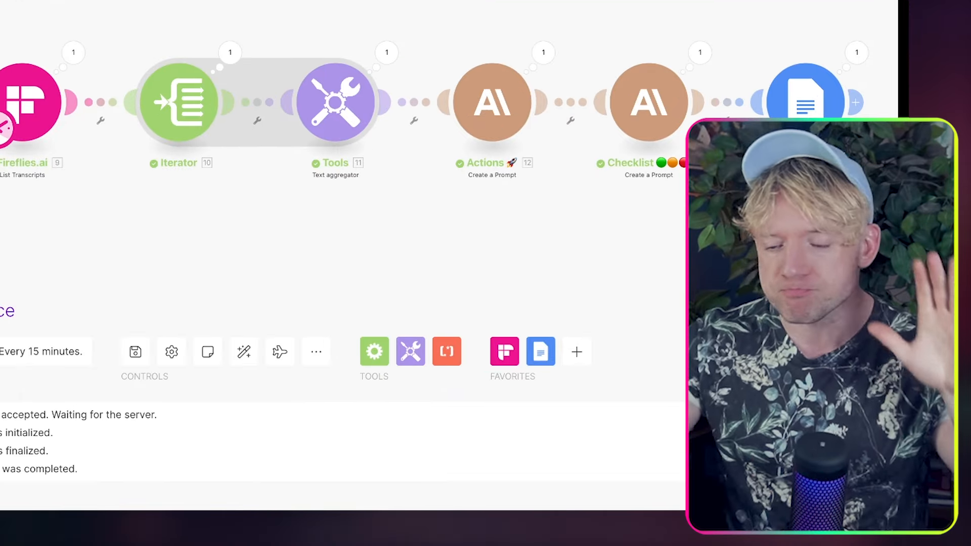
pyautogui.scroll(-1, 344, 101)
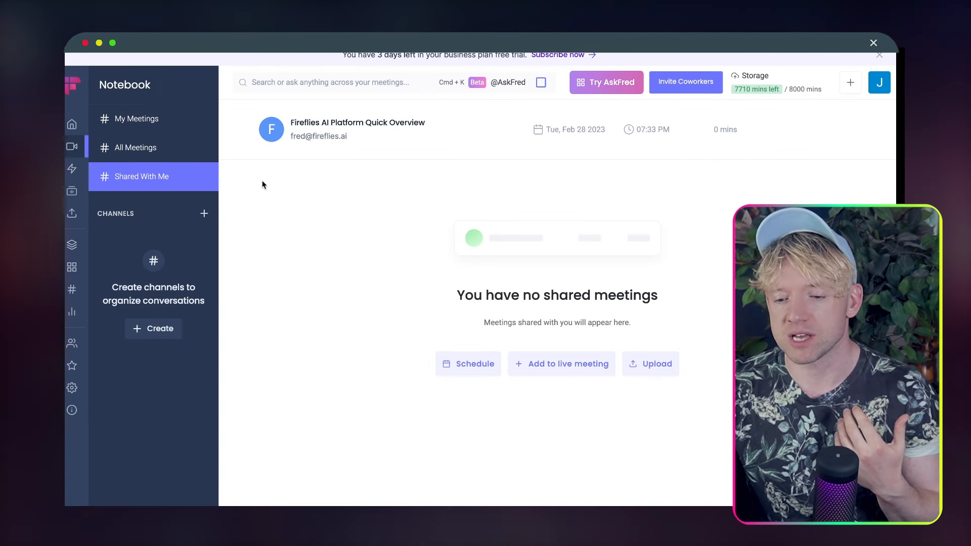
# List your own meetings in the Fireflies notebook and open the MMA Plan meeting
pyautogui.click(152, 120)
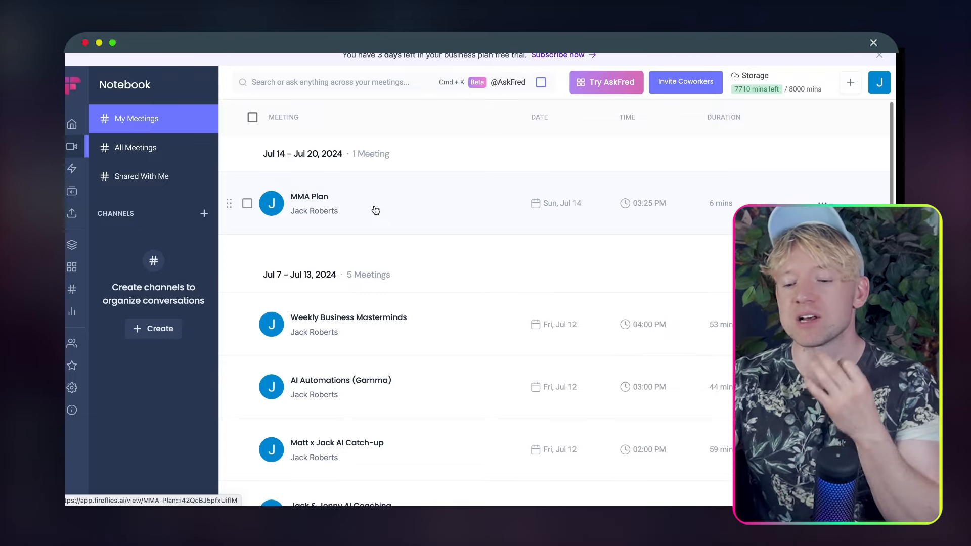
pyautogui.click(375, 209)
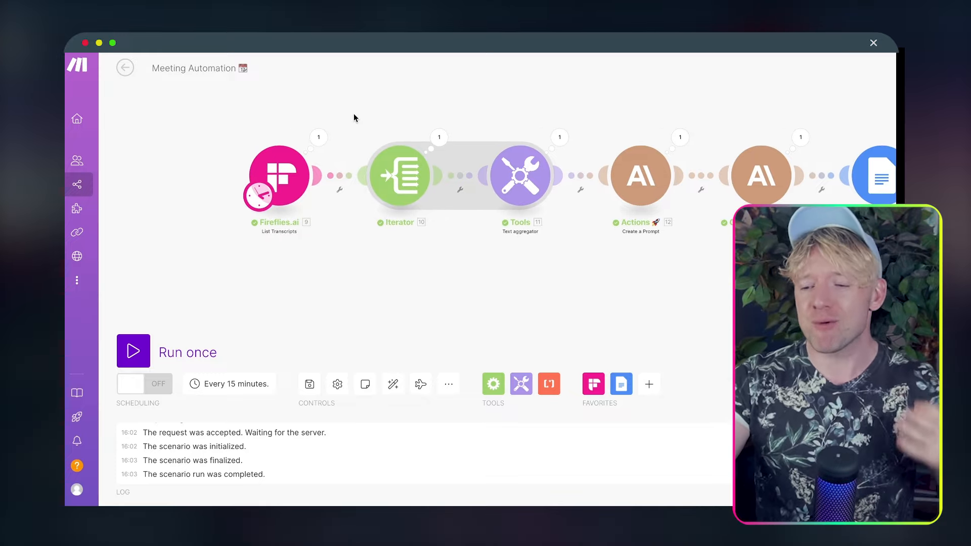
# Open the Fireflies.ai module's run output in the Meeting Automation scenario and expand its participants and sentences
pyautogui.scroll(5, 353, 114)
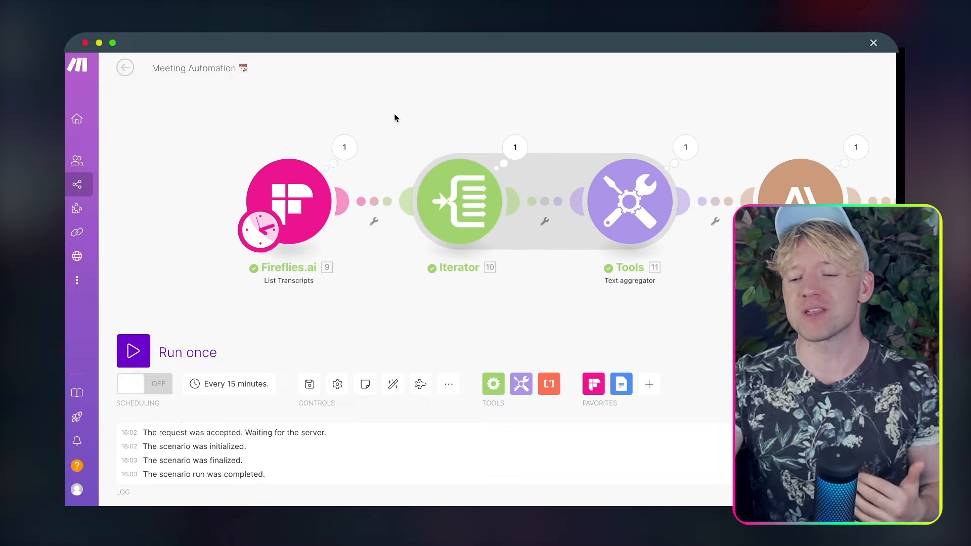
pyautogui.click(353, 143)
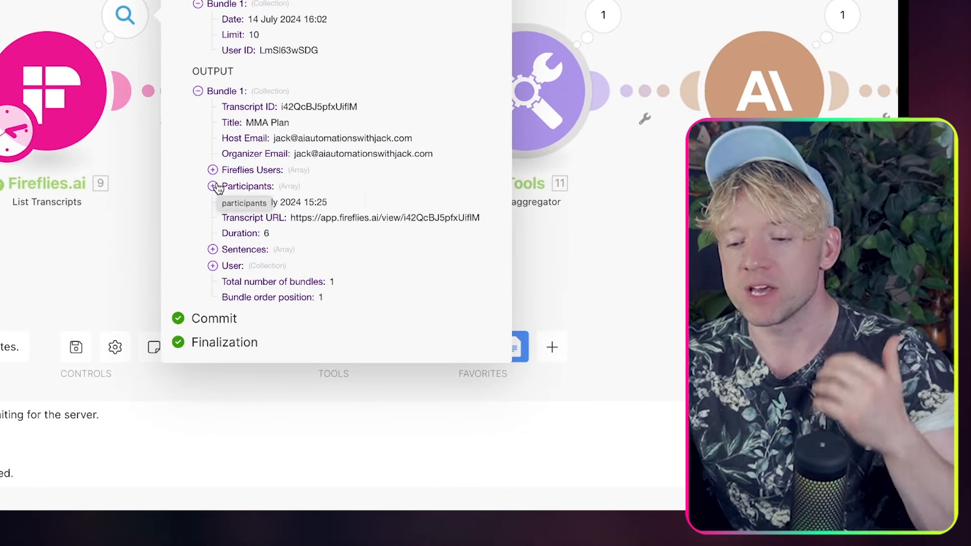
pyautogui.click(212, 186)
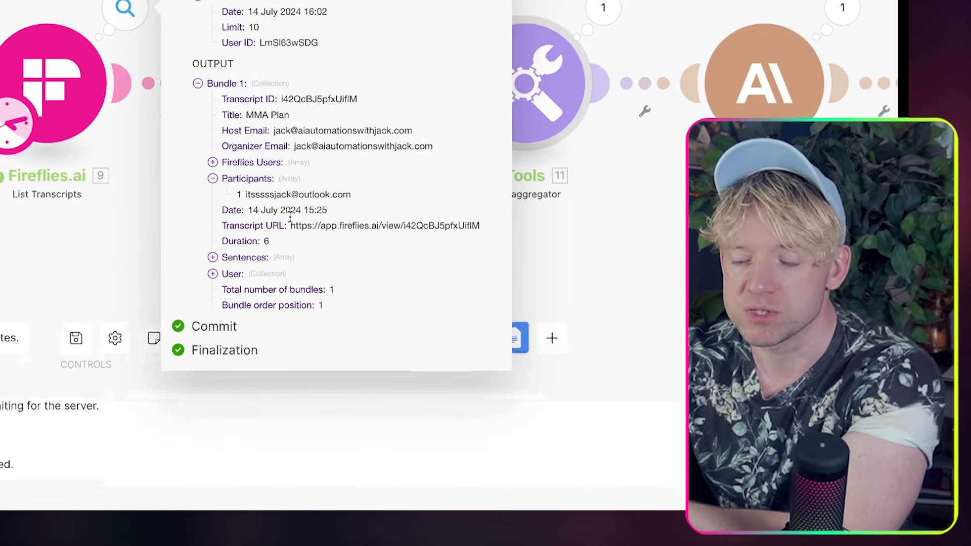
pyautogui.click(212, 257)
pyautogui.scroll(-3, 342, 271)
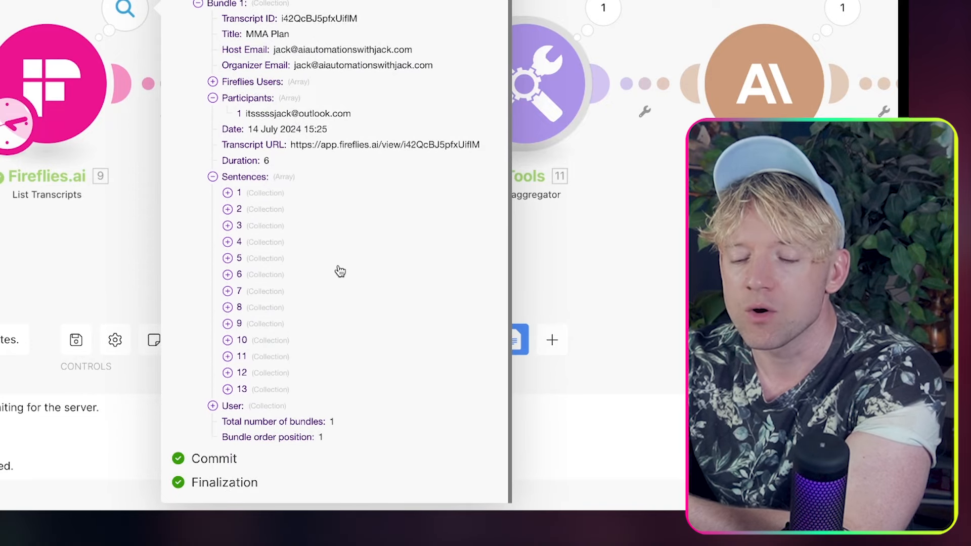
# Expand the first three sentence collections in the Fireflies.ai output to read the transcript text, and close the output
pyautogui.click(228, 193)
pyautogui.click(228, 318)
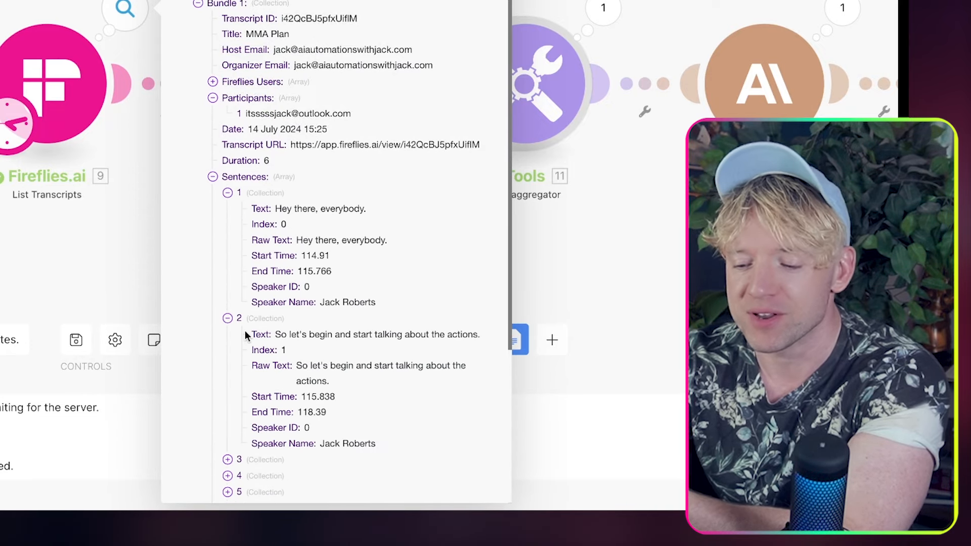
pyautogui.click(228, 459)
pyautogui.scroll(-3, 354, 405)
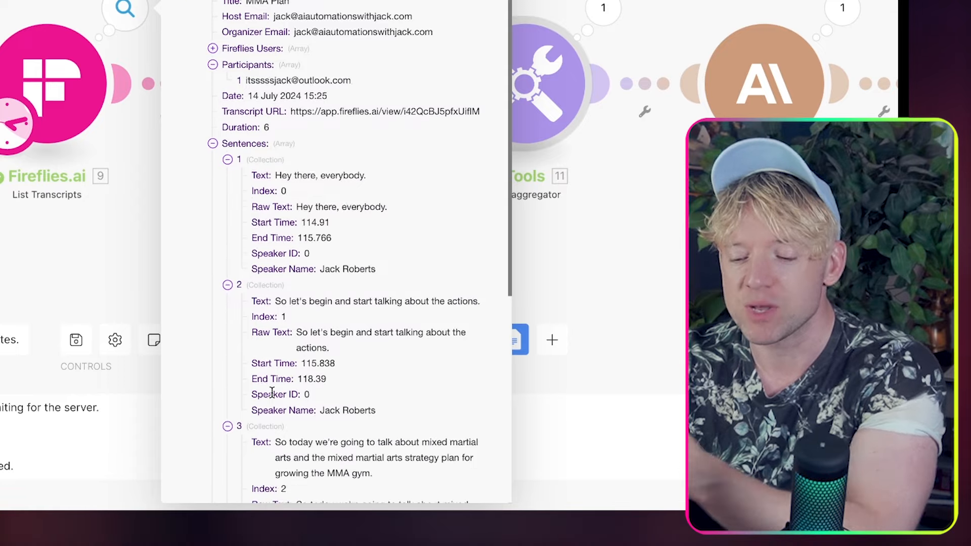
pyautogui.click(598, 307)
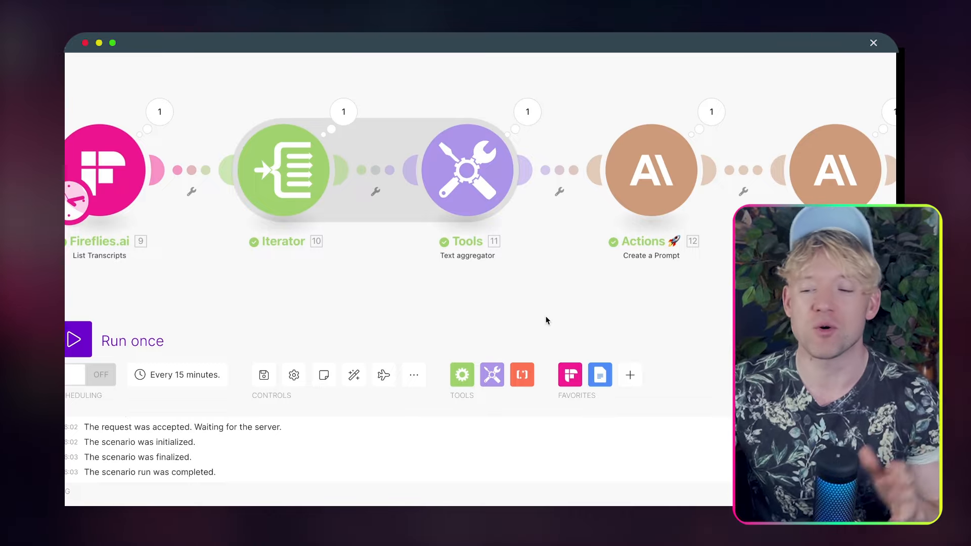
# Examine the action item extraction prompt in the Actions module's settings and close them without changes
pyautogui.moveTo(566, 314); pyautogui.dragTo(315, 313)
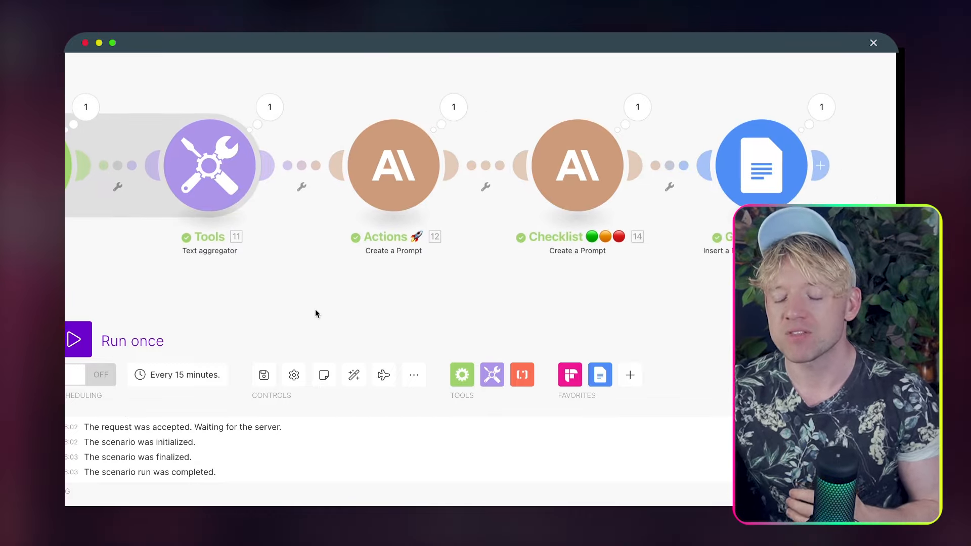
pyautogui.click(387, 186)
pyautogui.scroll(-10, 565, 277)
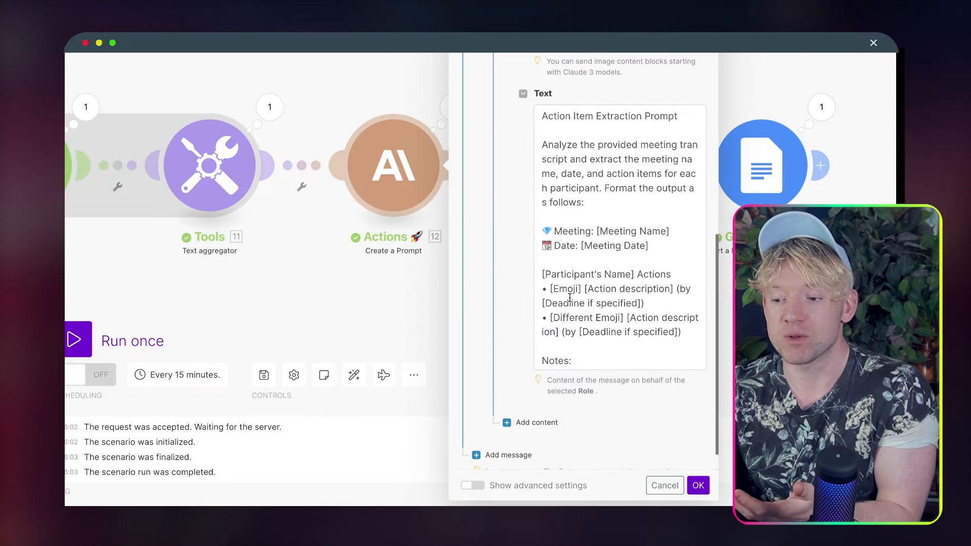
pyautogui.scroll(1, 570, 298)
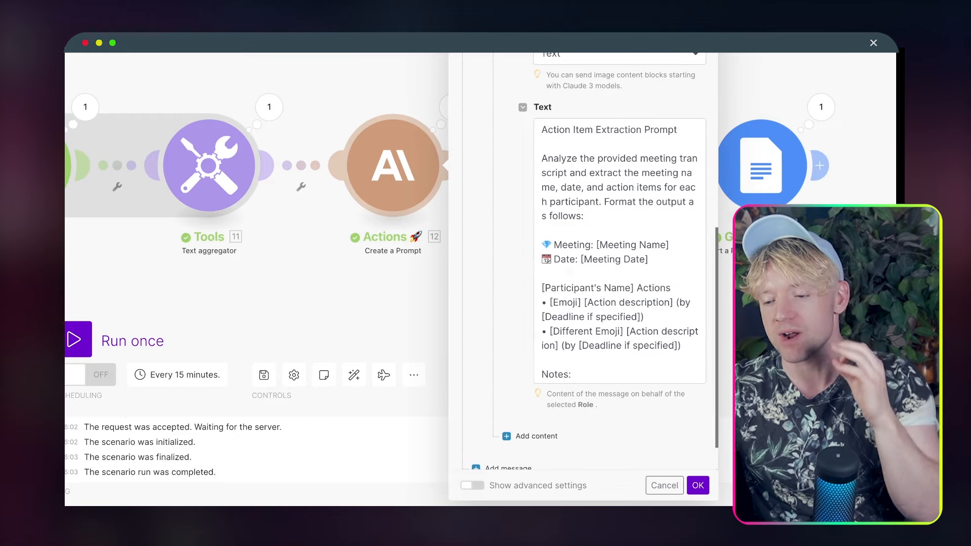
pyautogui.hscroll(5, 570, 297)
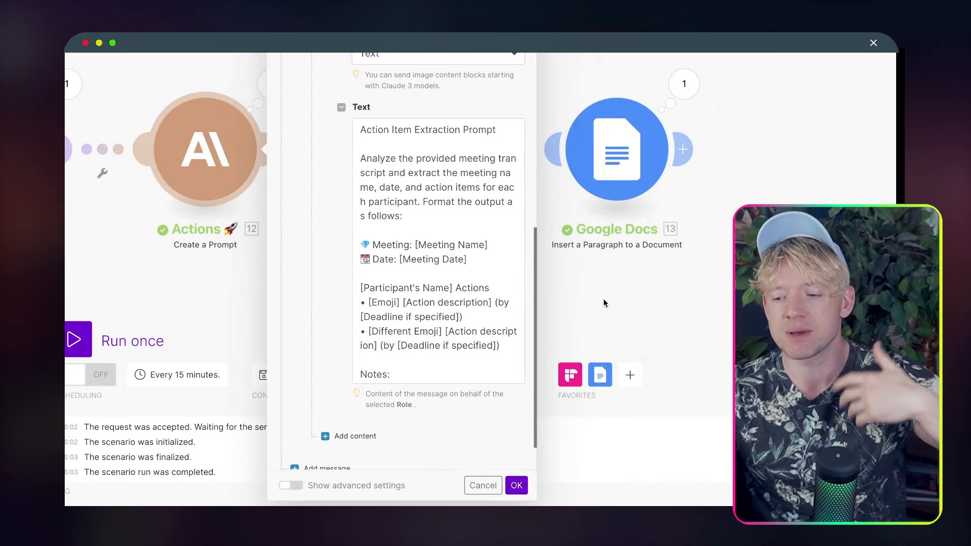
pyautogui.press('Escape')
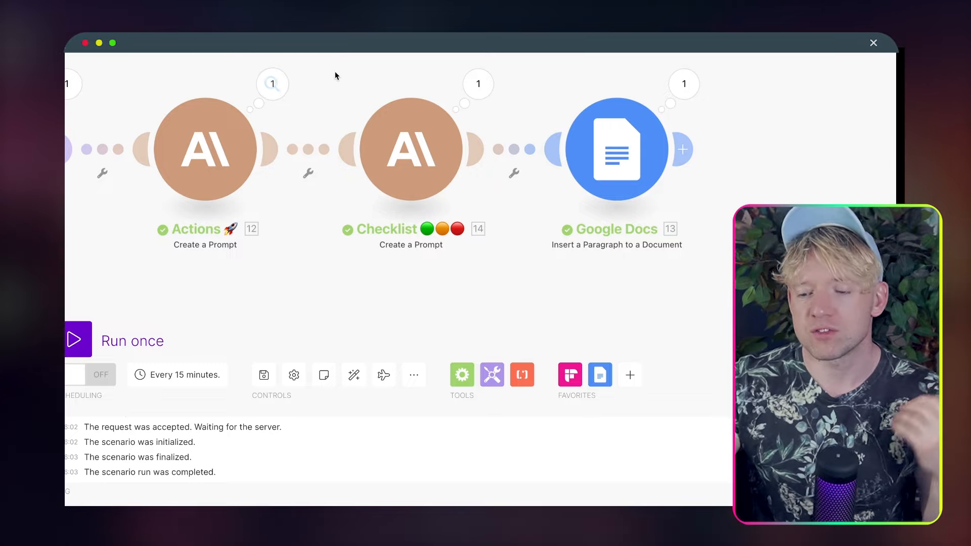
pyautogui.scroll(-2, 429, 91)
pyautogui.moveTo(333, 76); pyautogui.dragTo(474, 90)
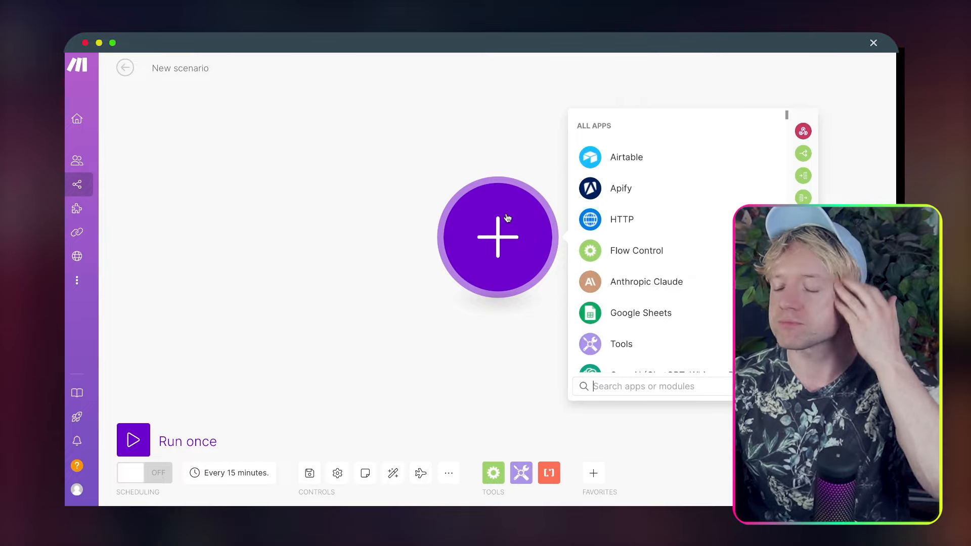
# Import the blueprint file blueprint (1).json into the new scenario
pyautogui.moveTo(508, 218); pyautogui.dragTo(413, 202)
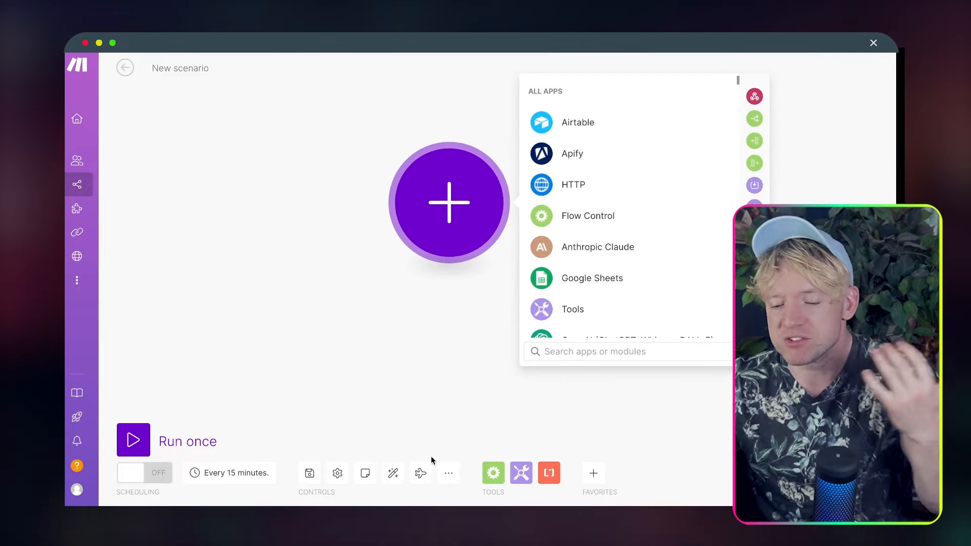
pyautogui.click(449, 472)
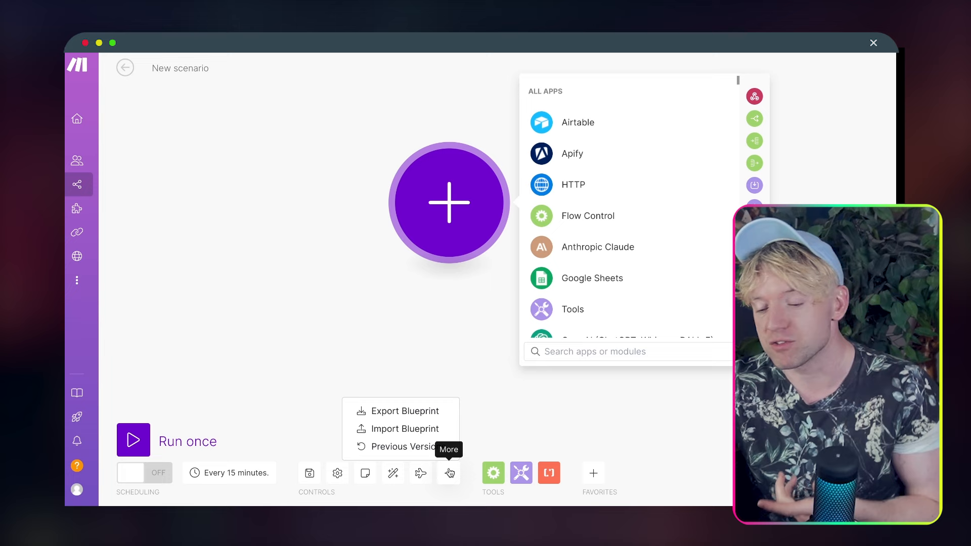
pyautogui.click(419, 428)
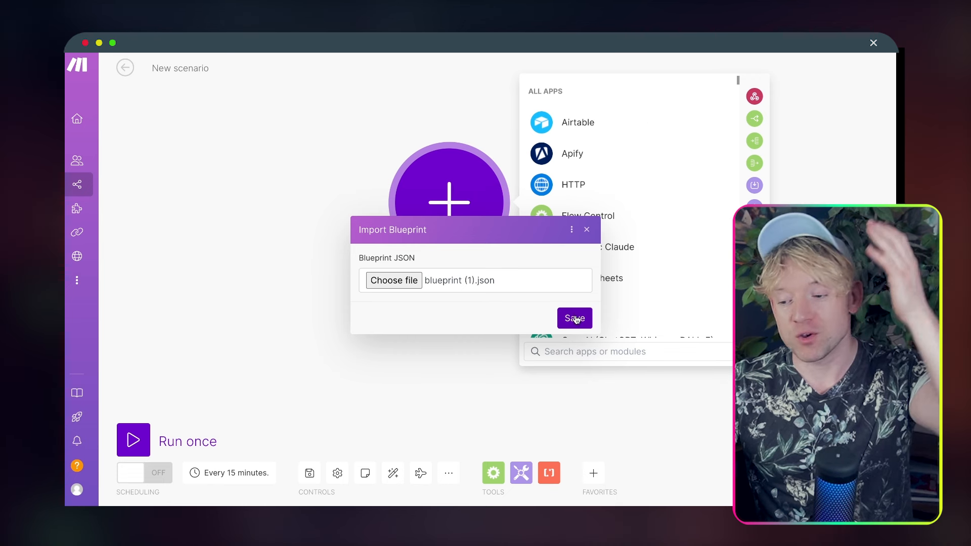
pyautogui.click(682, 374)
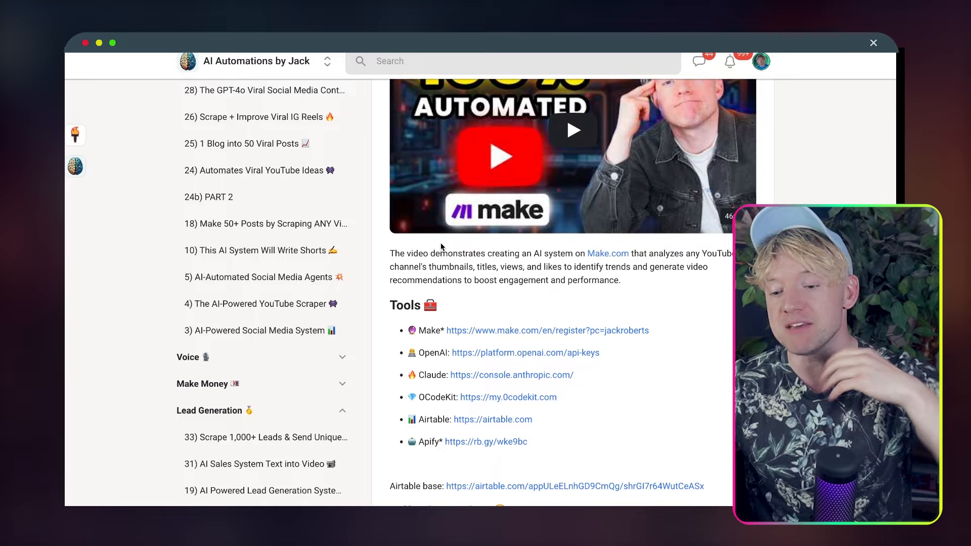
# Look at the Classroom course overview in the community and return to the Every AI Automation lessons
pyautogui.scroll(3, 441, 246)
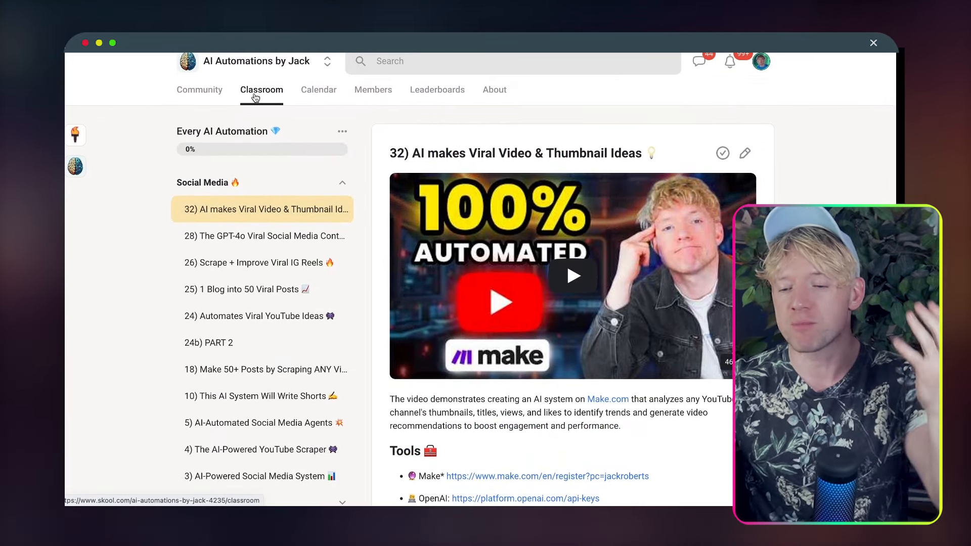
pyautogui.click(255, 97)
pyautogui.scroll(-1, 414, 157)
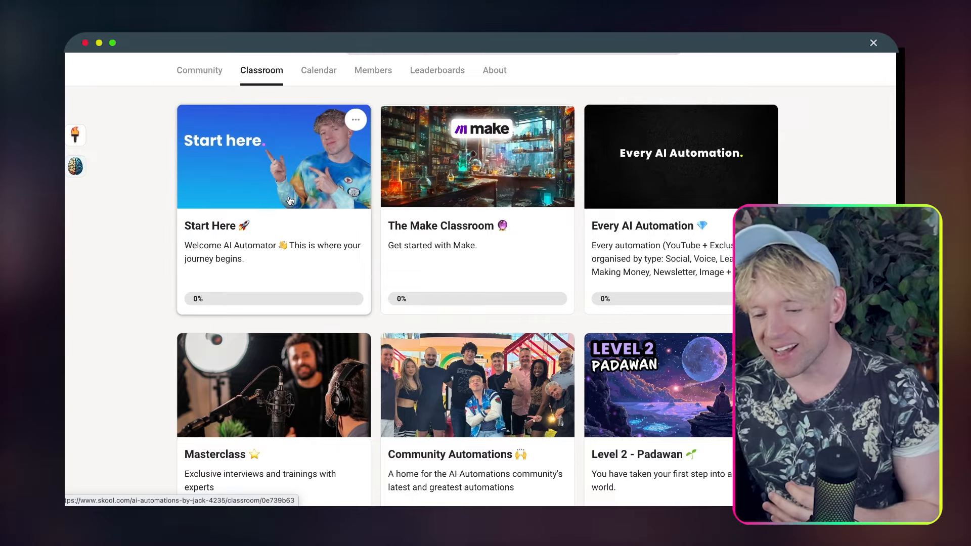
pyautogui.hotkey('alt', 'Left')
# Look through the lesson "4) The AI-Powered YouTube Scraper" down to its final steps, and browse the Classroom courses
pyautogui.scroll(-3, 324, 360)
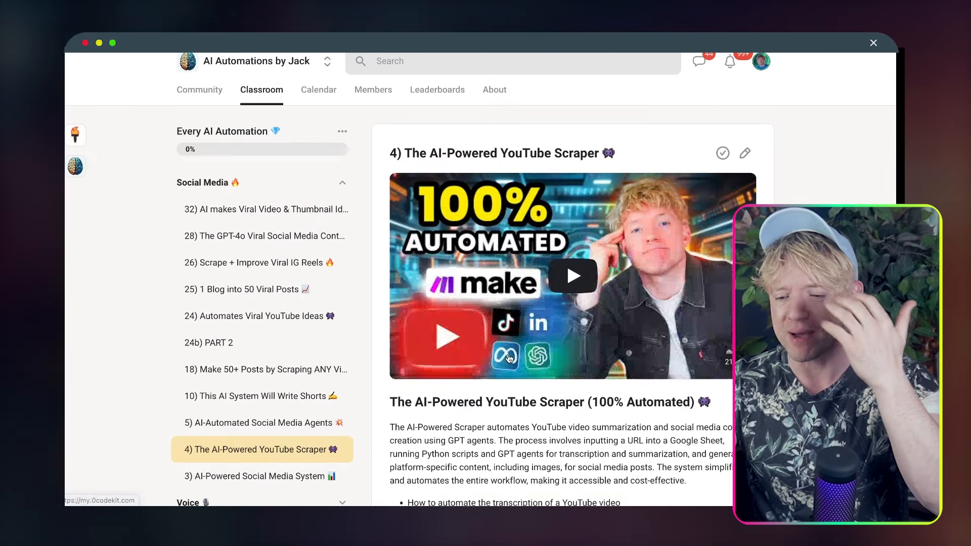
pyautogui.scroll(-20, 508, 358)
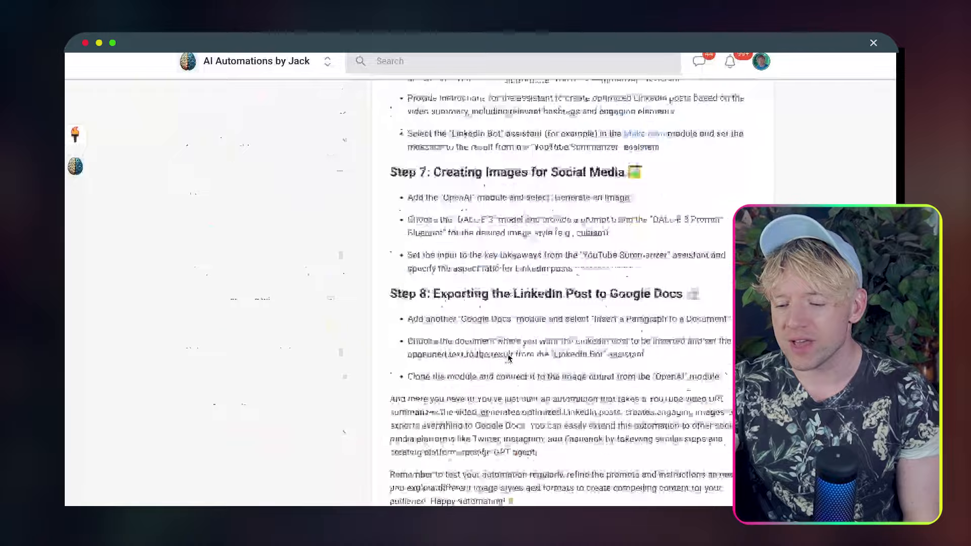
pyautogui.scroll(-6, 508, 358)
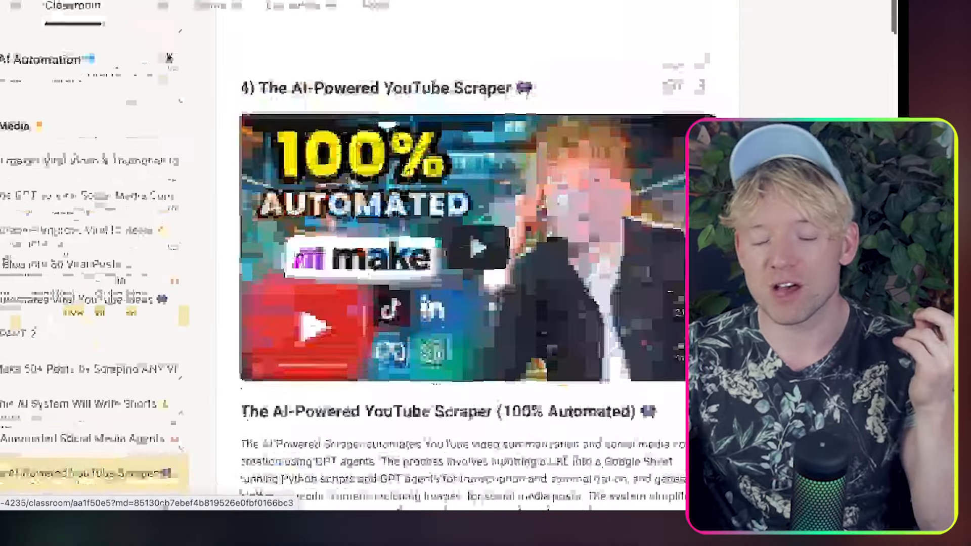
pyautogui.scroll(-1, 430, 253)
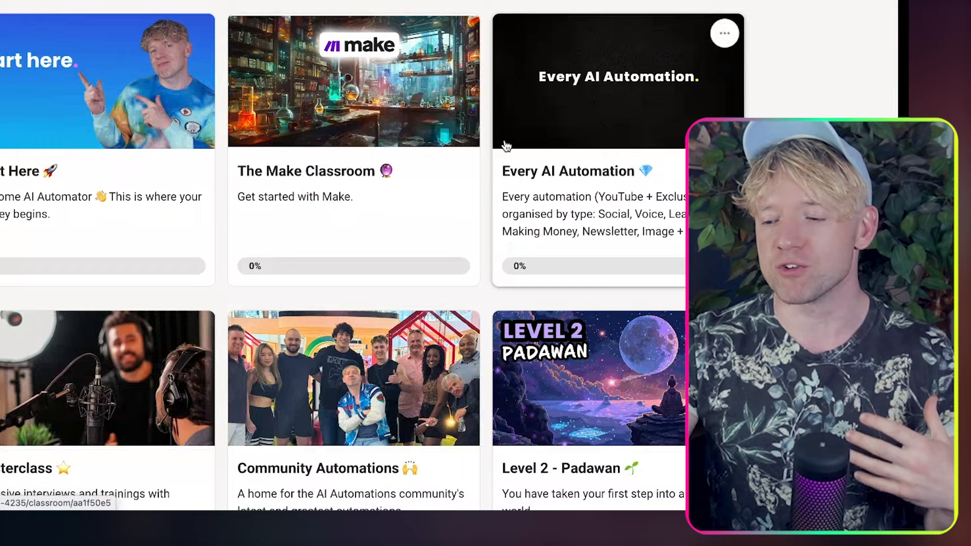
pyautogui.scroll(-2, 505, 145)
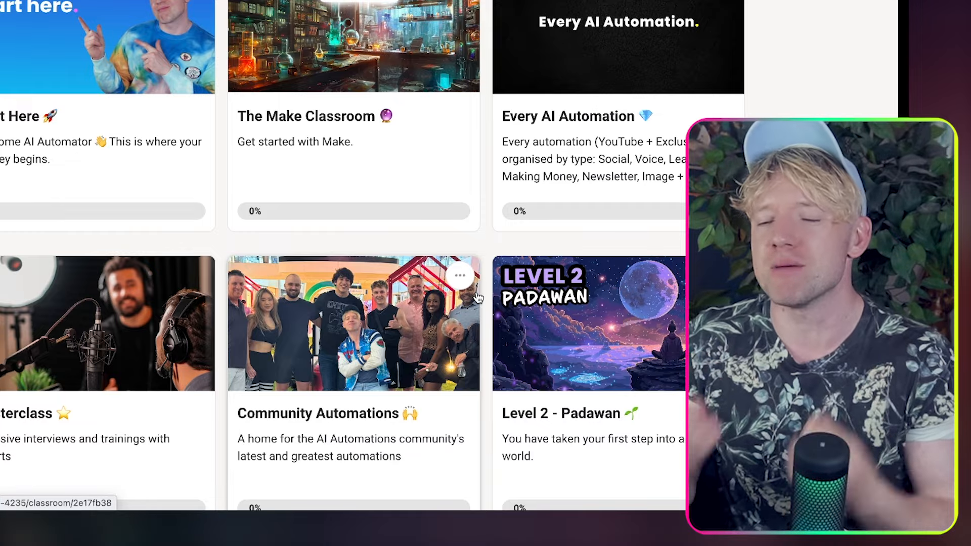
# Browse the level-based courses further down the community's Classroom page
pyautogui.scroll(-6, 477, 298)
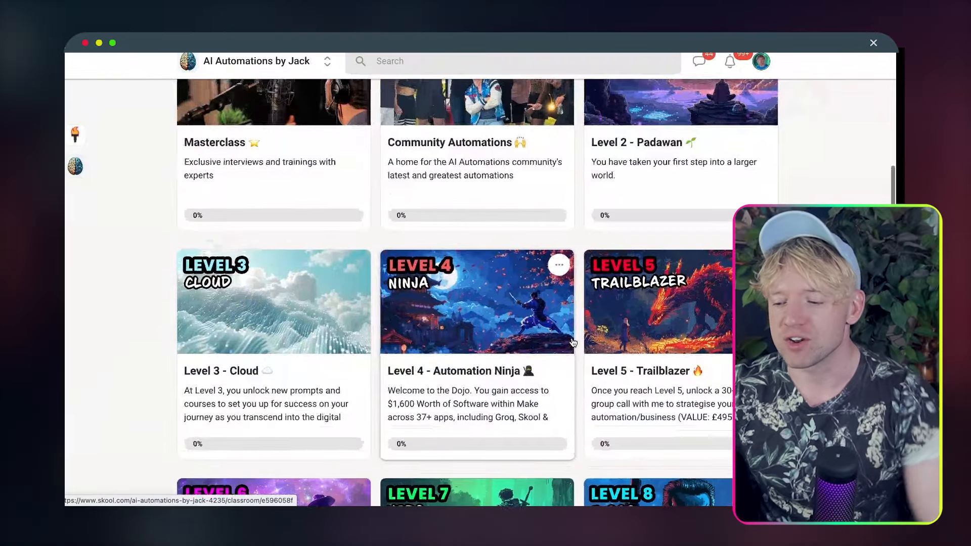
pyautogui.scroll(-1, 478, 298)
pyautogui.scroll(8, 573, 343)
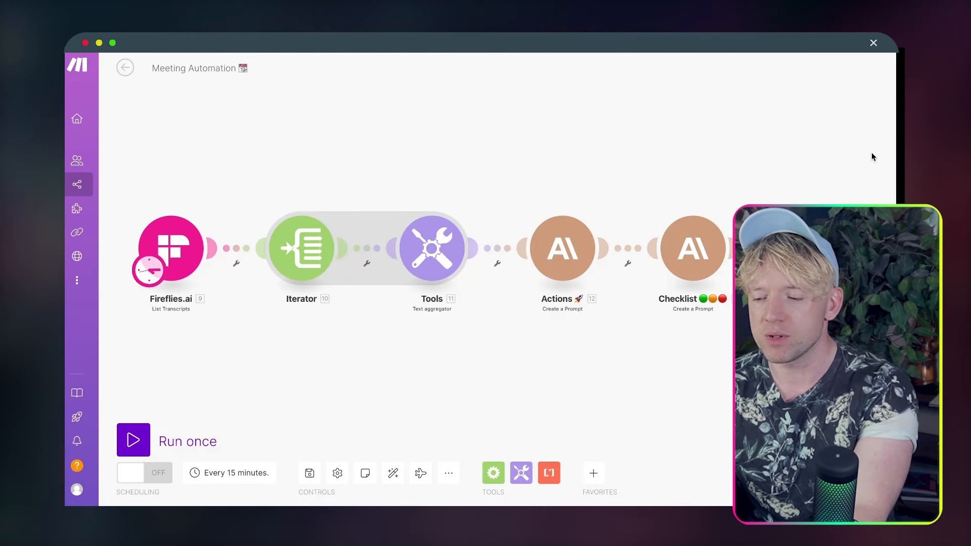
# Delete all modules from the Meeting Automation scenario and rename it "100x productivity Meetings"
pyautogui.moveTo(871, 159); pyautogui.dragTo(141, 363)
pyautogui.press('Delete')
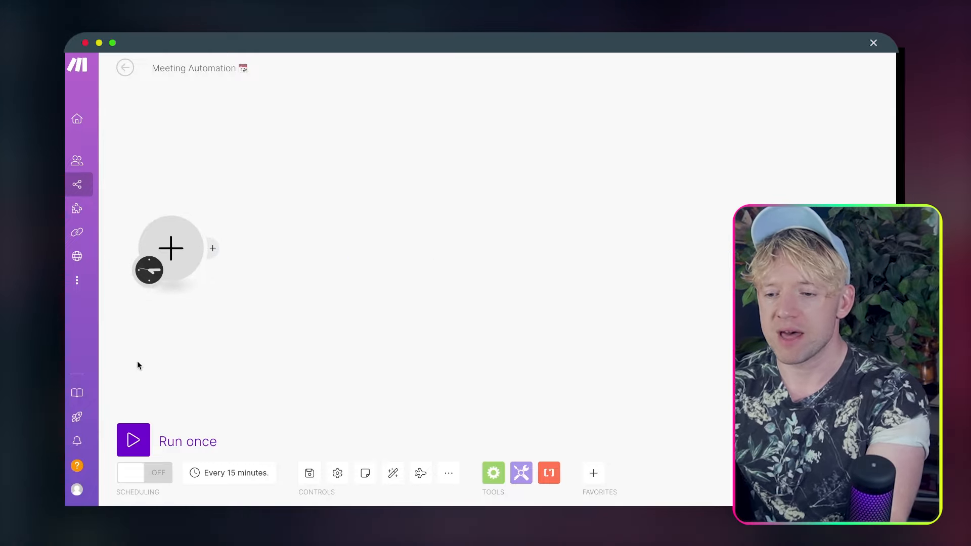
pyautogui.click(185, 61)
pyautogui.hotkey('ctrl', 'a')
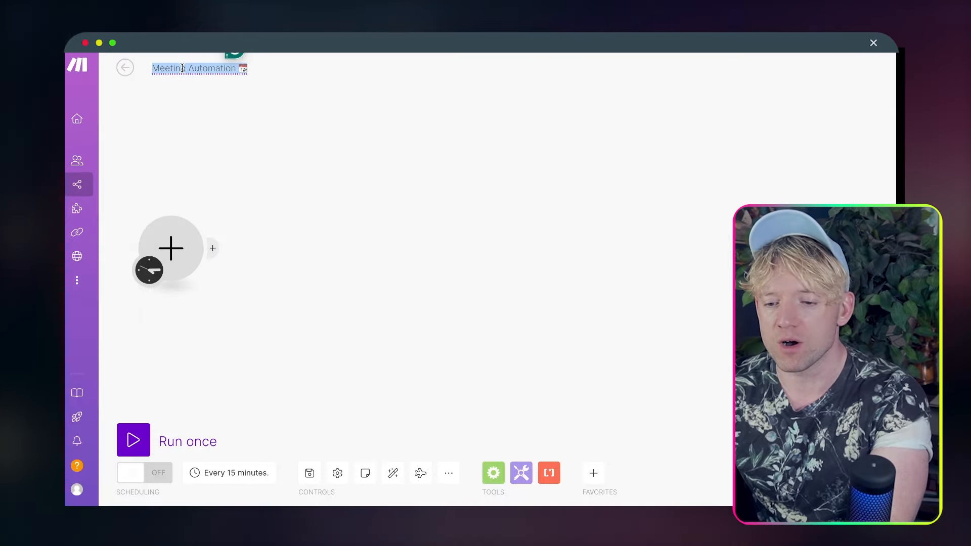
pyautogui.write('100x product')
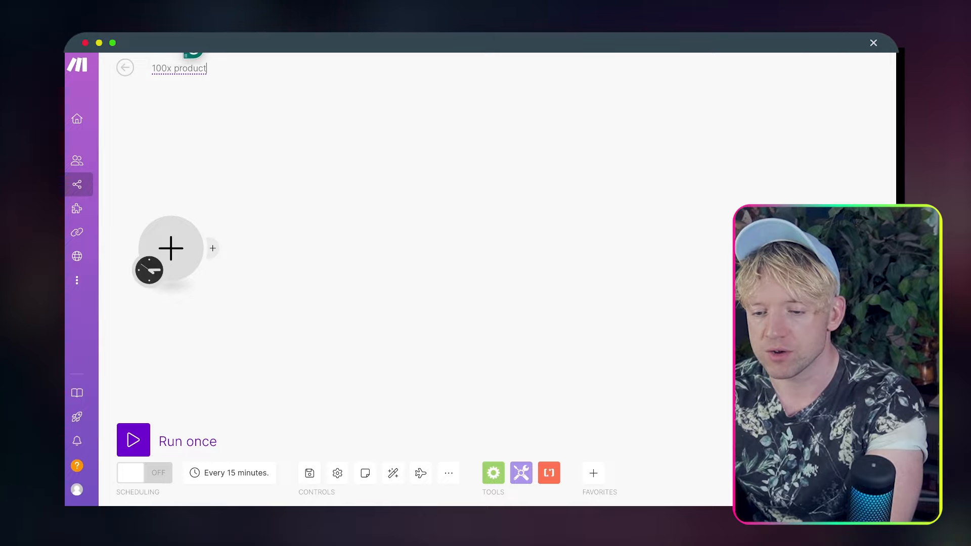
pyautogui.write('ivit')
pyautogui.press('BackSpace')
pyautogui.press('BackSpace')
pyautogui.write('vity')
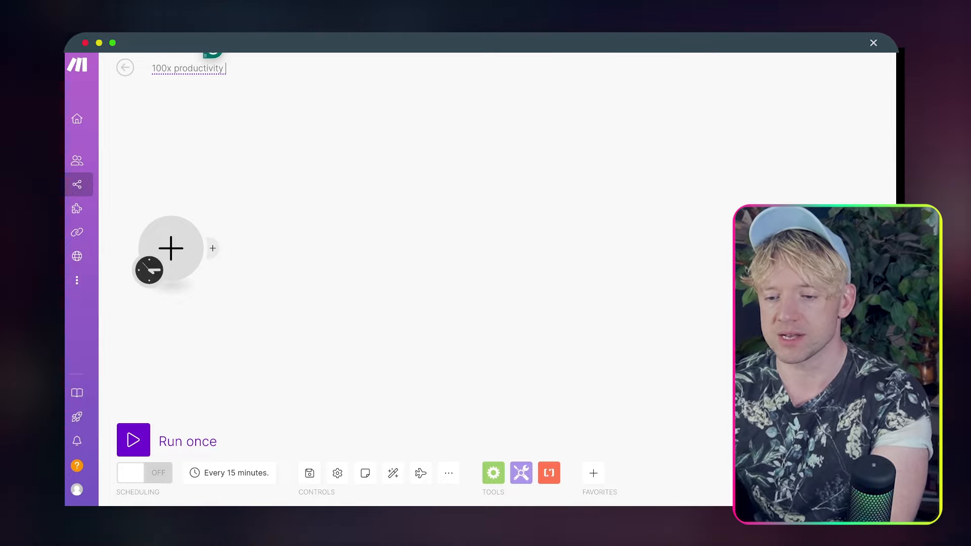
pyautogui.write(' Meetings')
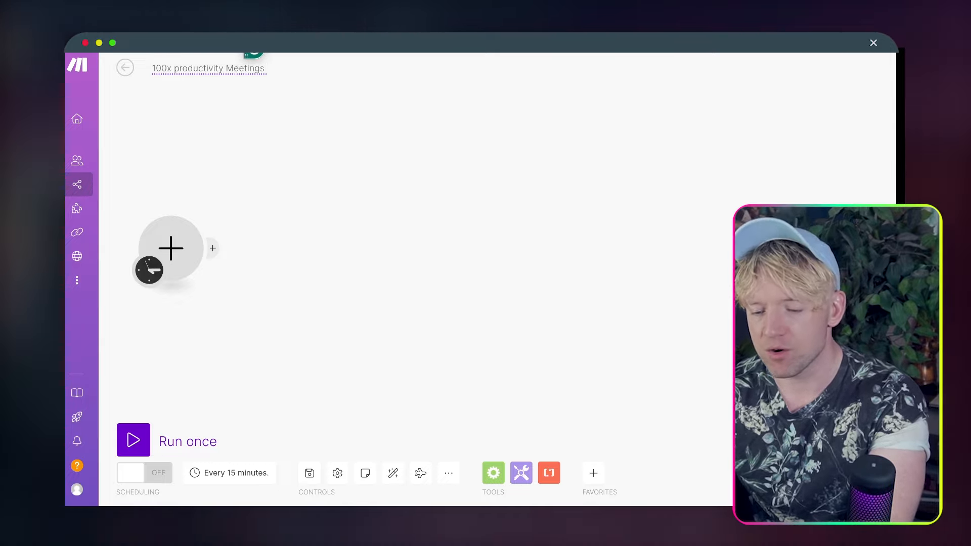
# Append a calendar emoji to the scenario name and move the empty starting module further to the right
pyautogui.press('super+space')
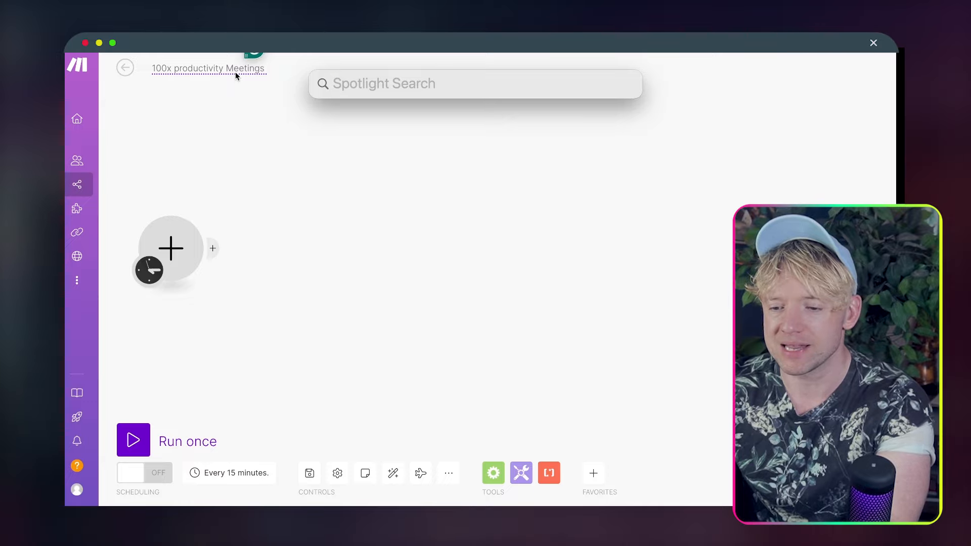
pyautogui.press('Escape')
pyautogui.press('ctrl+super+space')
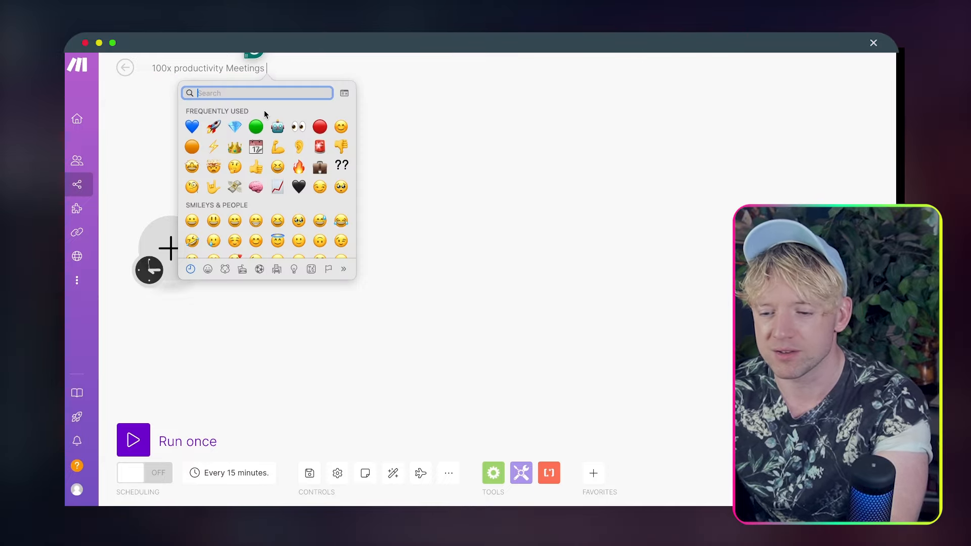
pyautogui.write('calend')
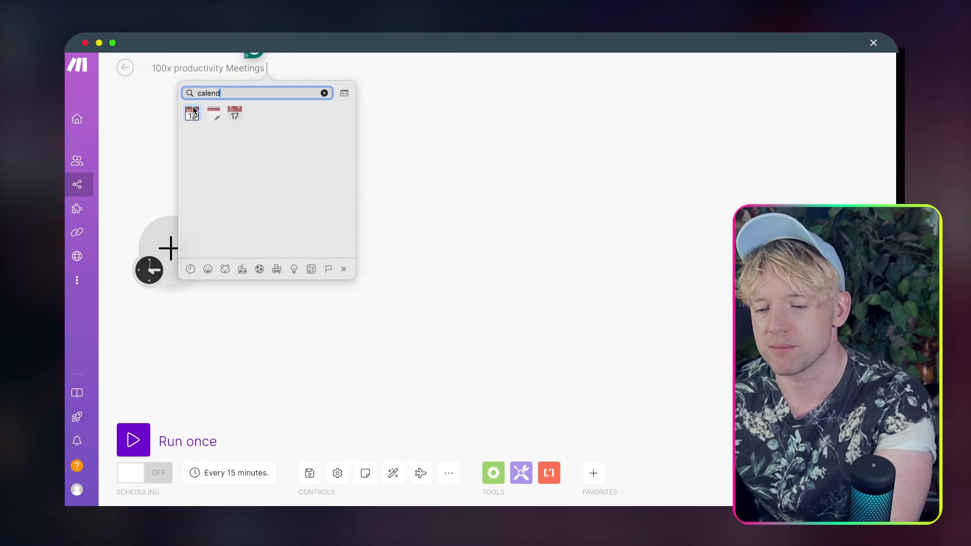
pyautogui.click(195, 111)
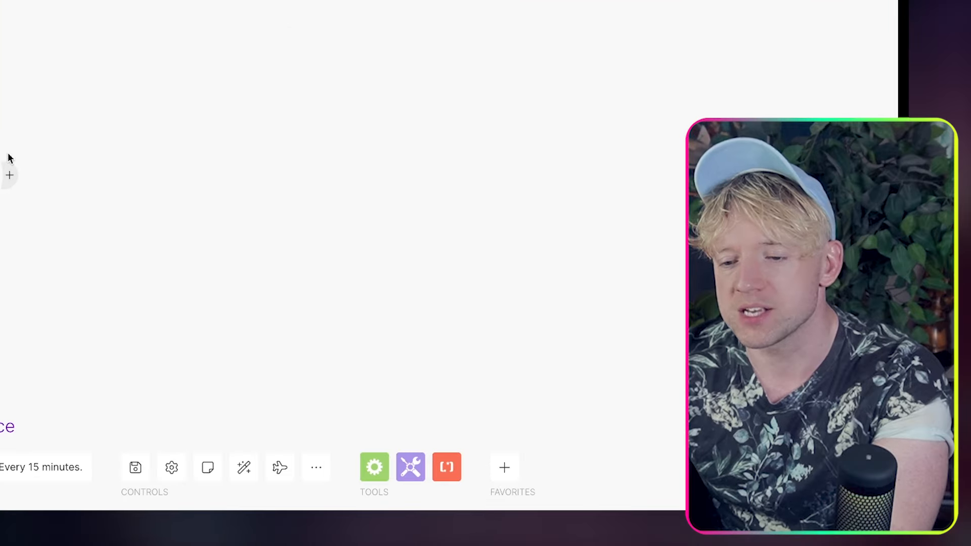
pyautogui.moveTo(211, 234); pyautogui.dragTo(274, 247)
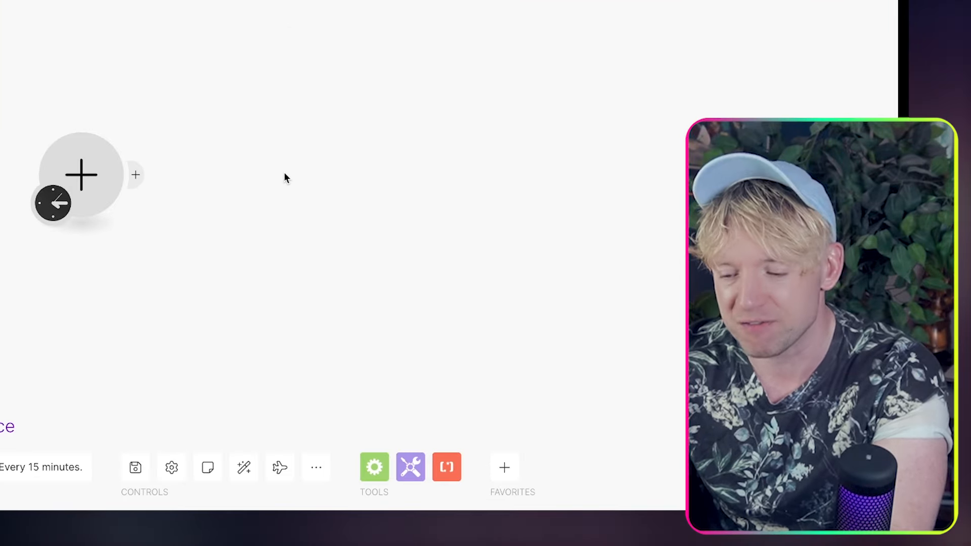
# Open the Fireflies.ai website from the Google results for "fireflies ai" and get started for free
pyautogui.moveTo(352, 507)
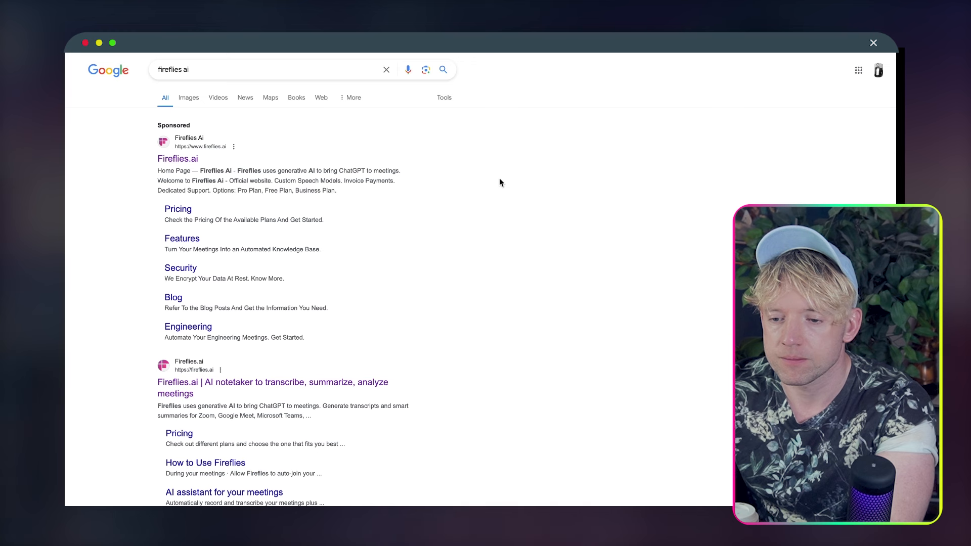
pyautogui.click(178, 161)
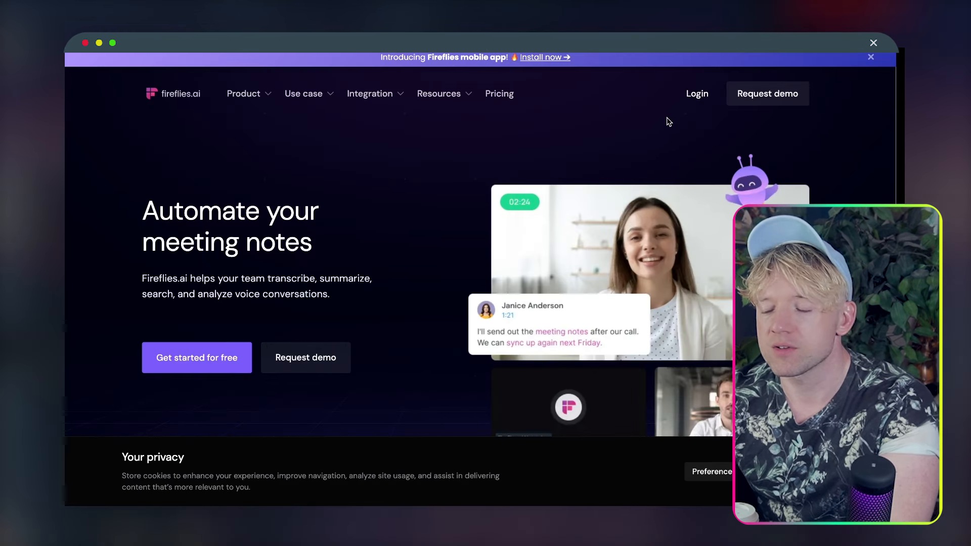
pyautogui.click(198, 362)
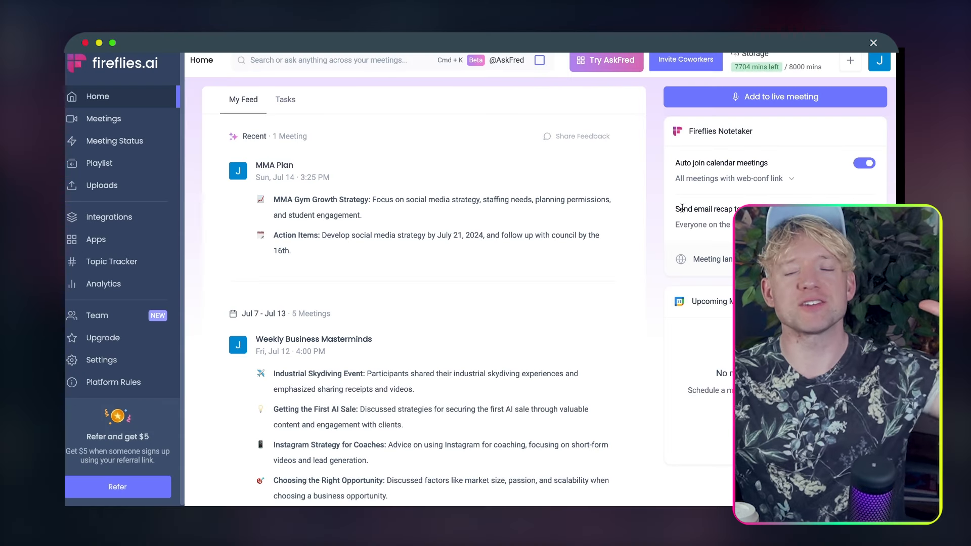
# Find the Fireflies API among the Fireflies integrations by searching for "fir", and open it
pyautogui.moveTo(469, 244)
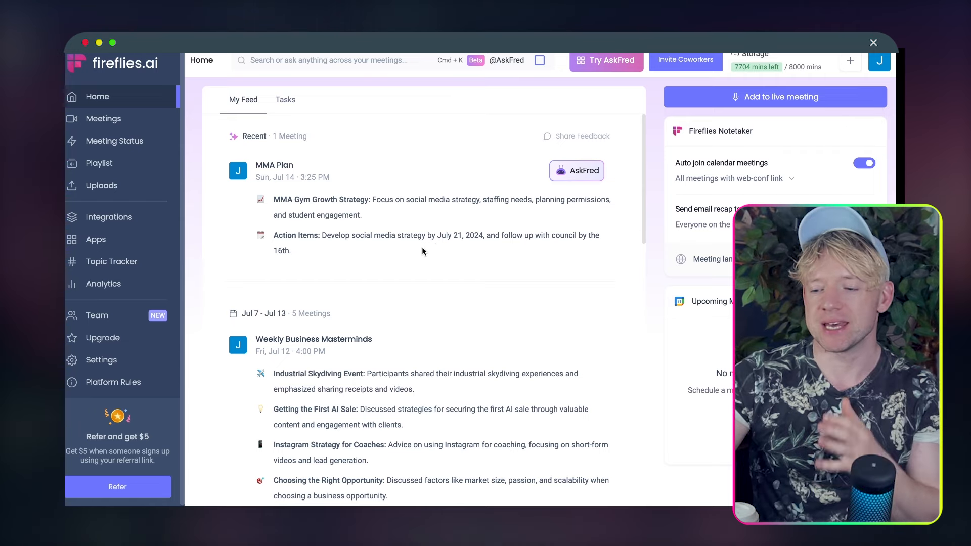
pyautogui.click(126, 225)
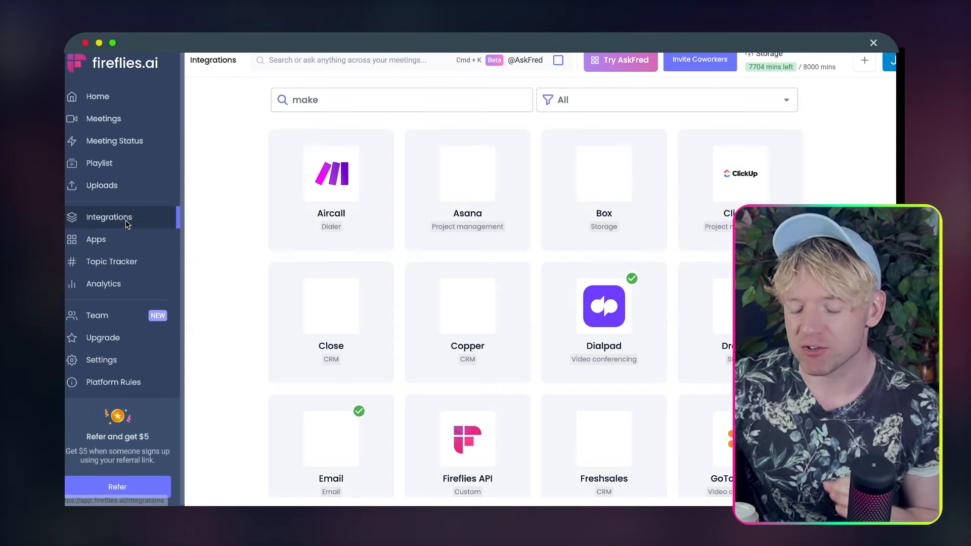
pyautogui.click(430, 100)
pyautogui.press('BackSpace')
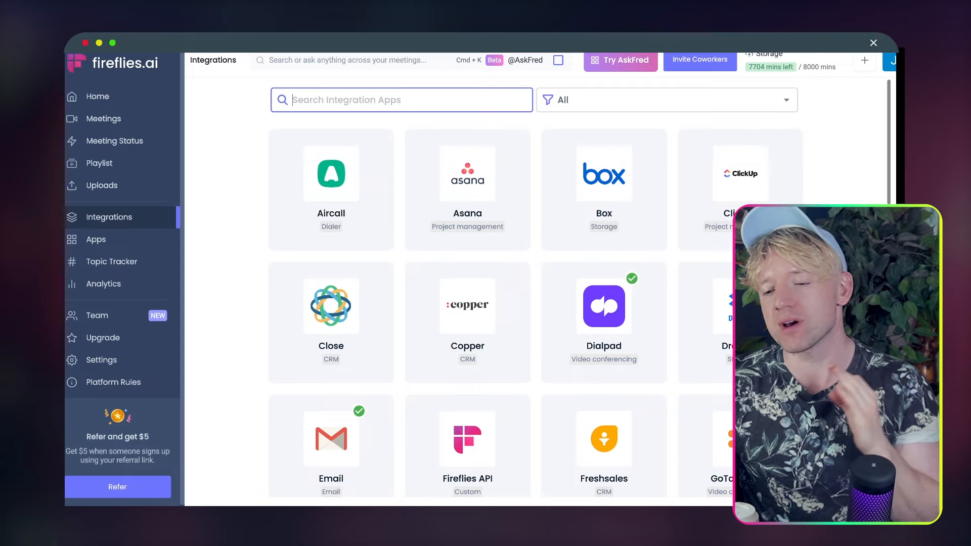
pyautogui.write('fior')
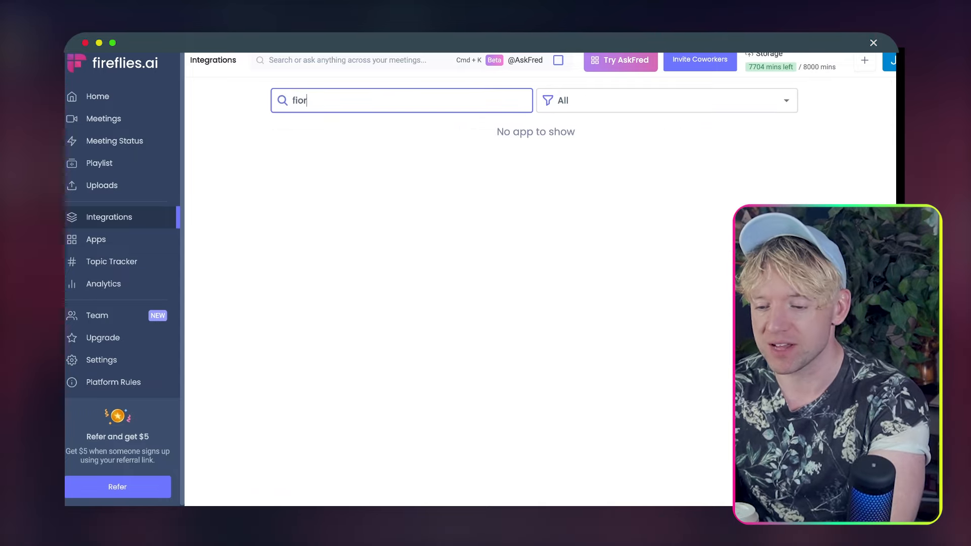
pyautogui.press('BackSpace')
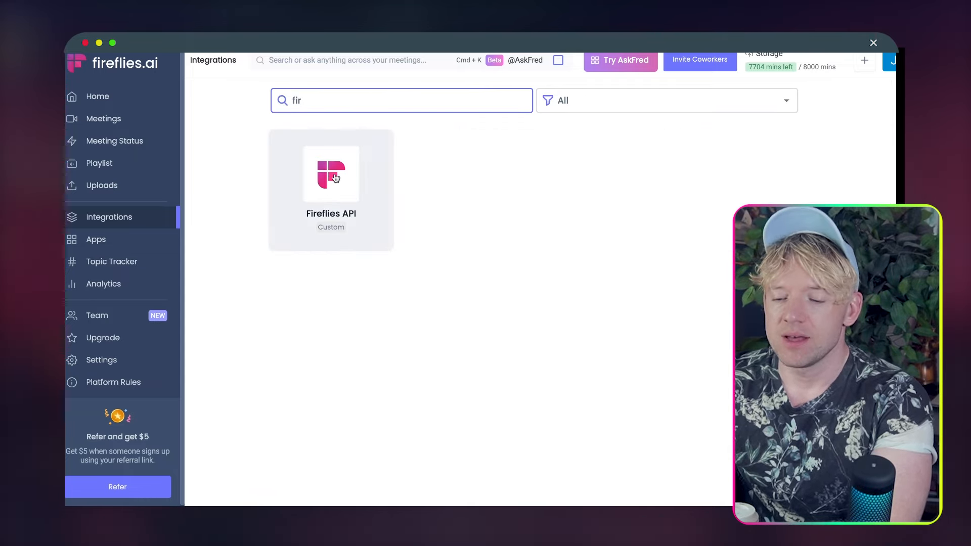
pyautogui.click(334, 177)
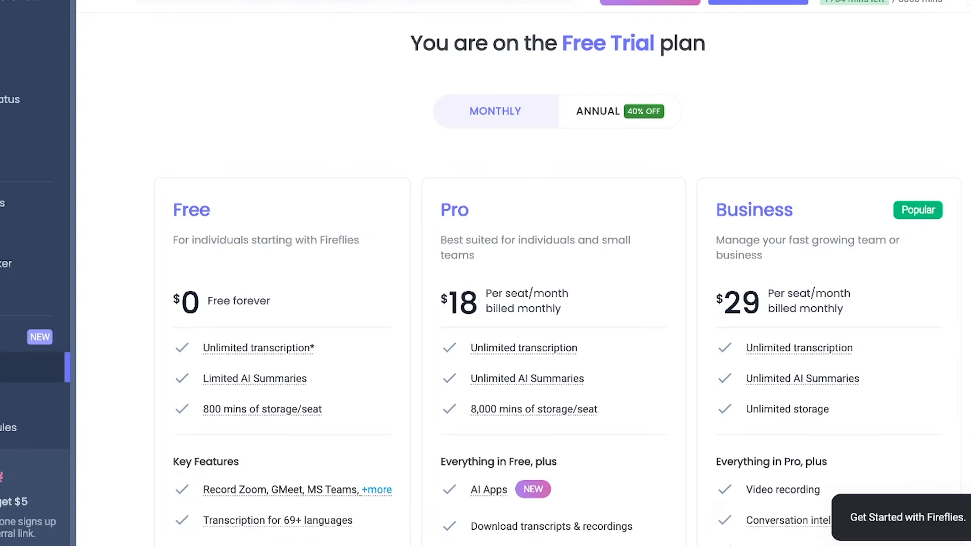
# Compare the features and monthly prices of the Free, Pro and Business plans in Fireflies
pyautogui.scroll(-3, 556, 278)
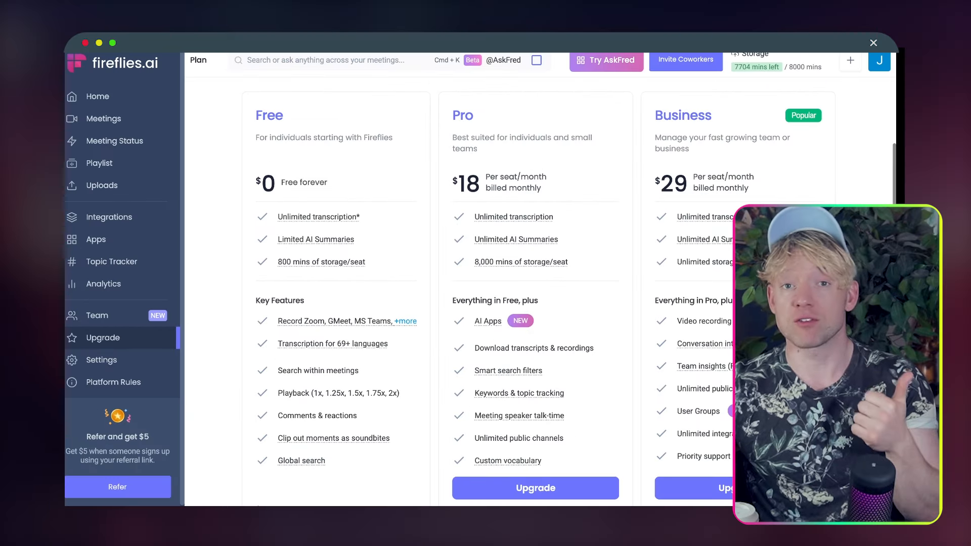
pyautogui.scroll(-2, 556, 278)
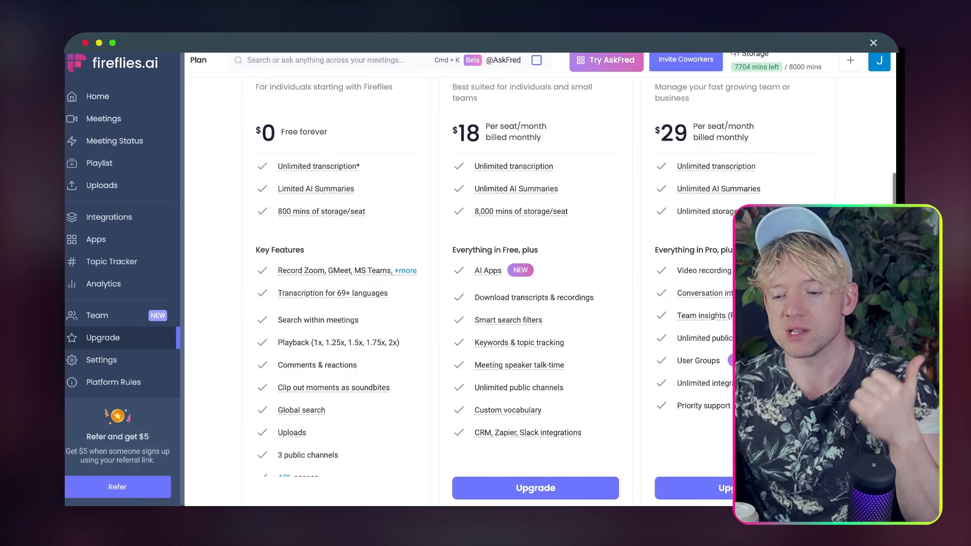
pyautogui.scroll(2, 539, 278)
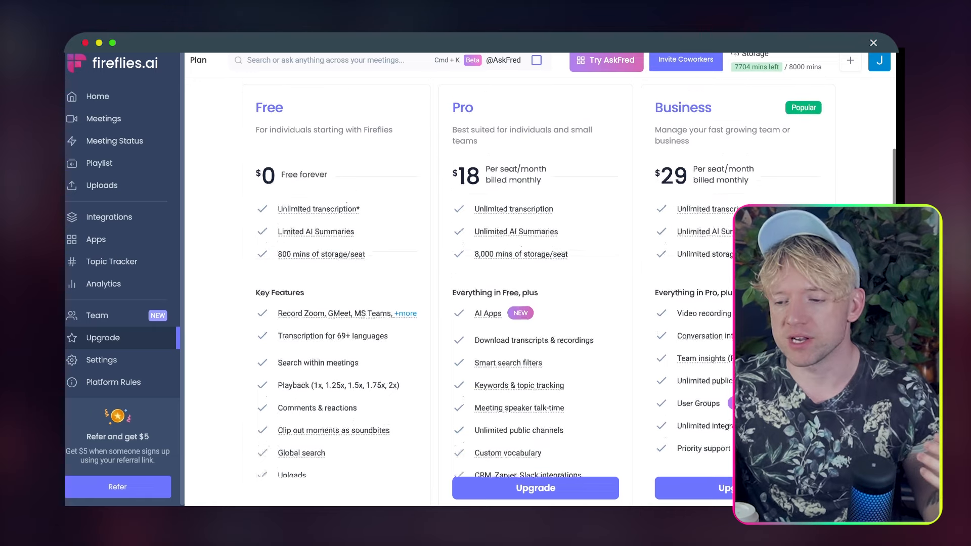
pyautogui.scroll(1, 538, 278)
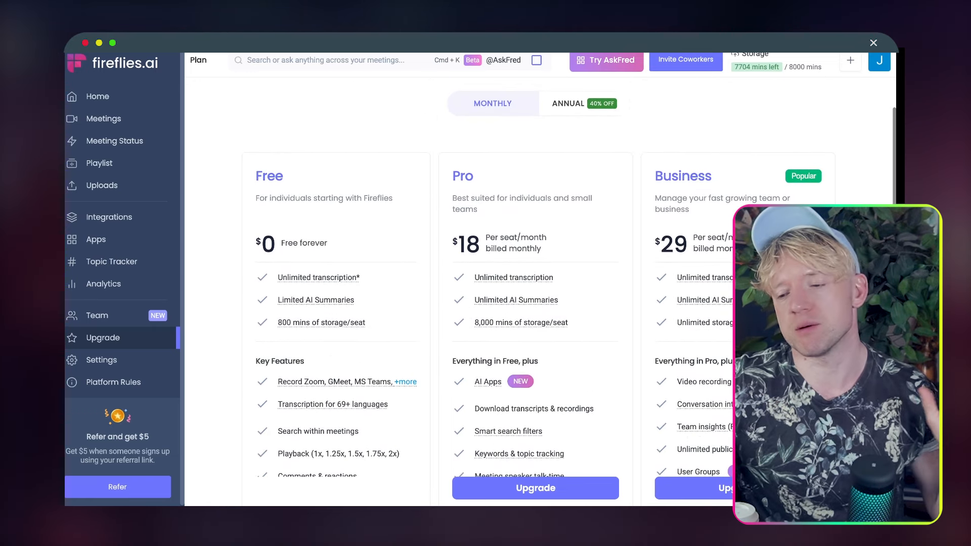
pyautogui.click(499, 107)
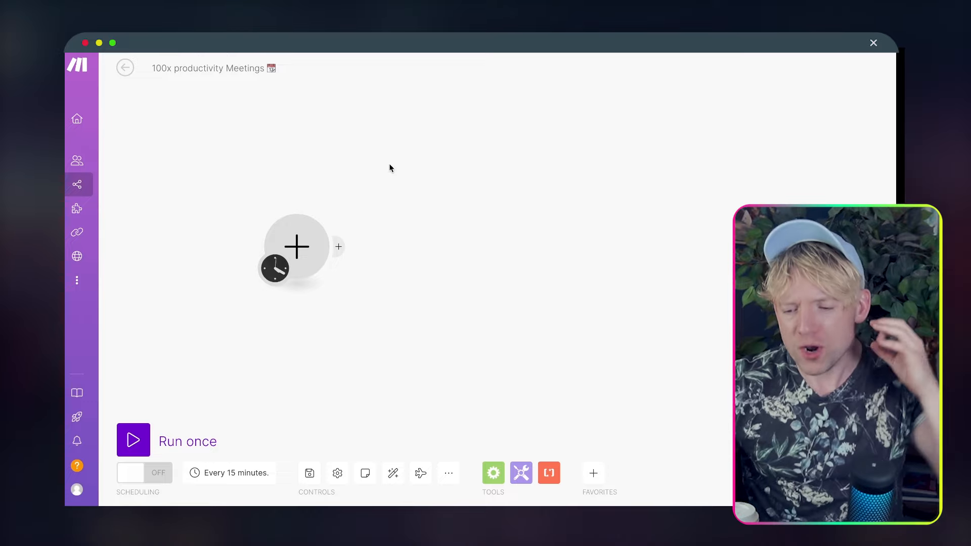
# Add the Fireflies.ai List Transcripts module to the Make scenario and select the account's e-mail as its User ID
pyautogui.click(310, 248)
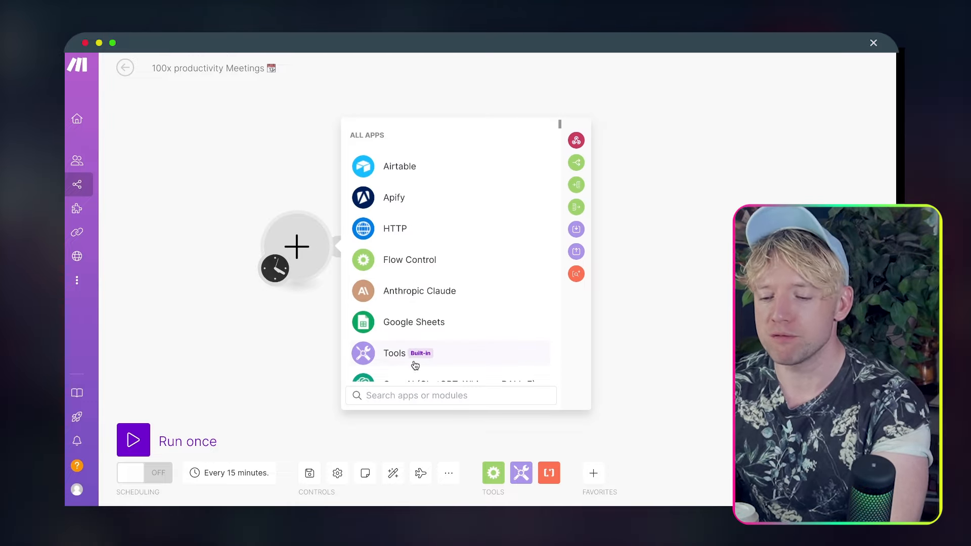
pyautogui.write('firefli')
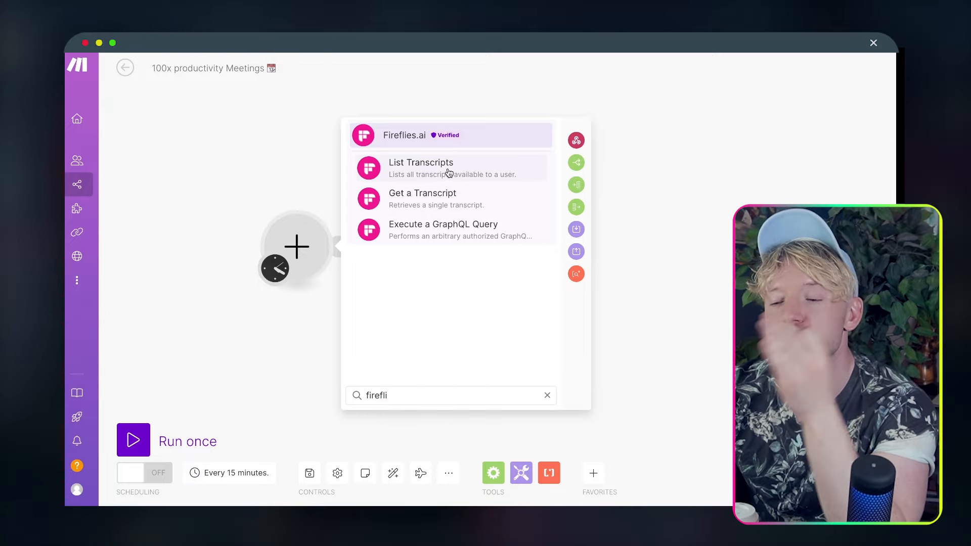
pyautogui.click(448, 172)
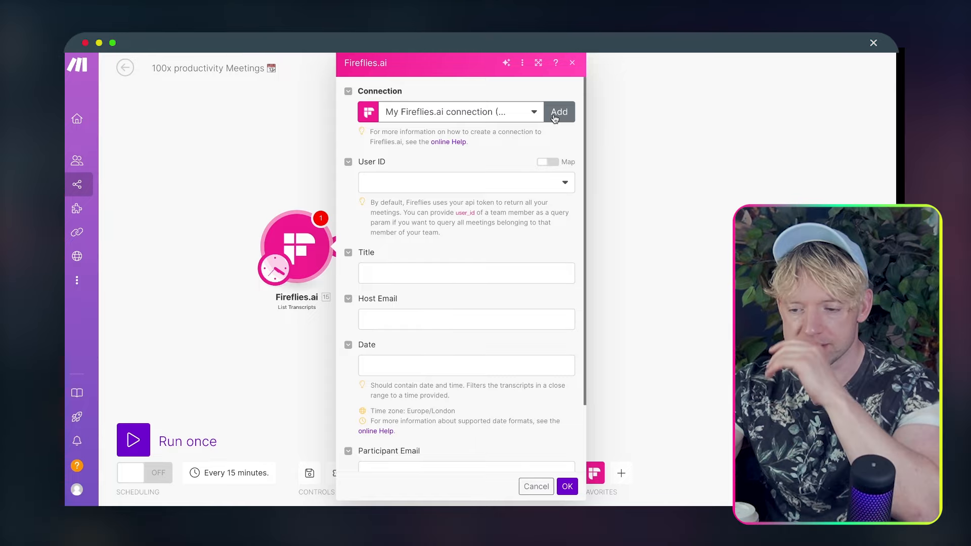
pyautogui.click(512, 192)
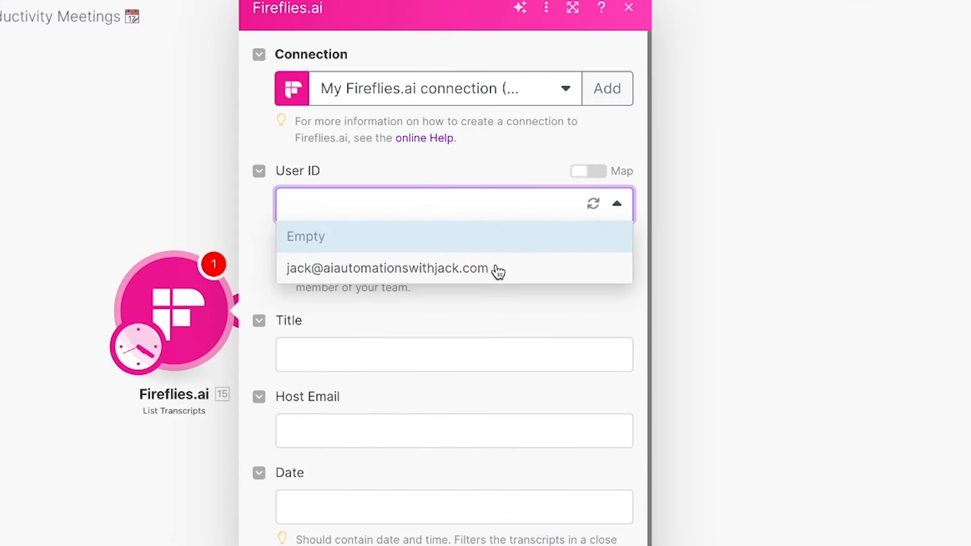
pyautogui.click(498, 270)
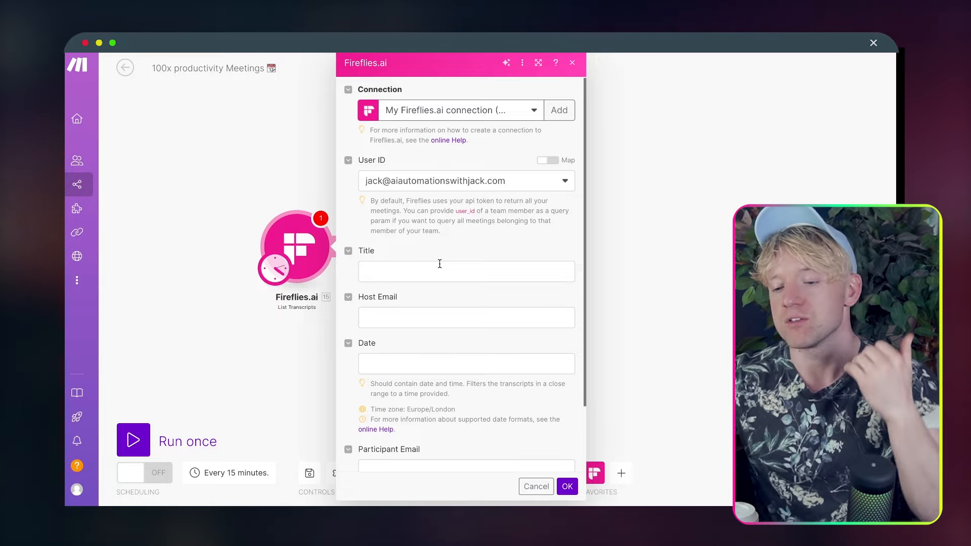
# Filter the Fireflies List Transcripts module by setting its Date to the now variable, and save the module settings
pyautogui.scroll(-3, 438, 283)
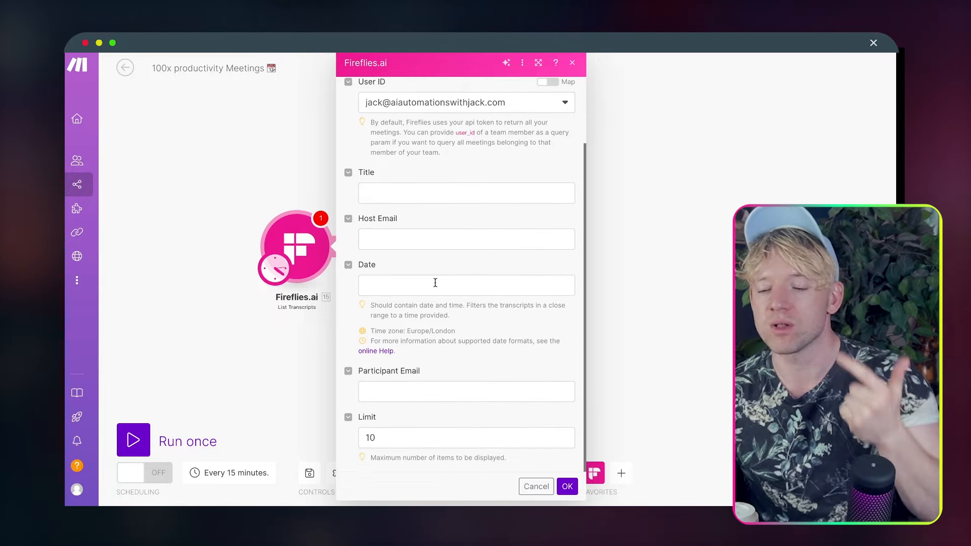
pyautogui.click(435, 283)
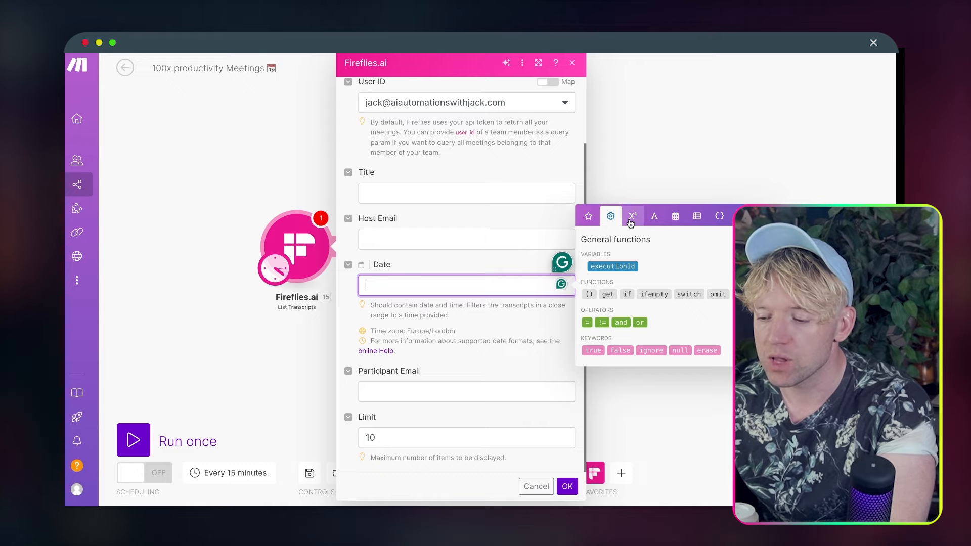
pyautogui.click(631, 223)
pyautogui.click(614, 295)
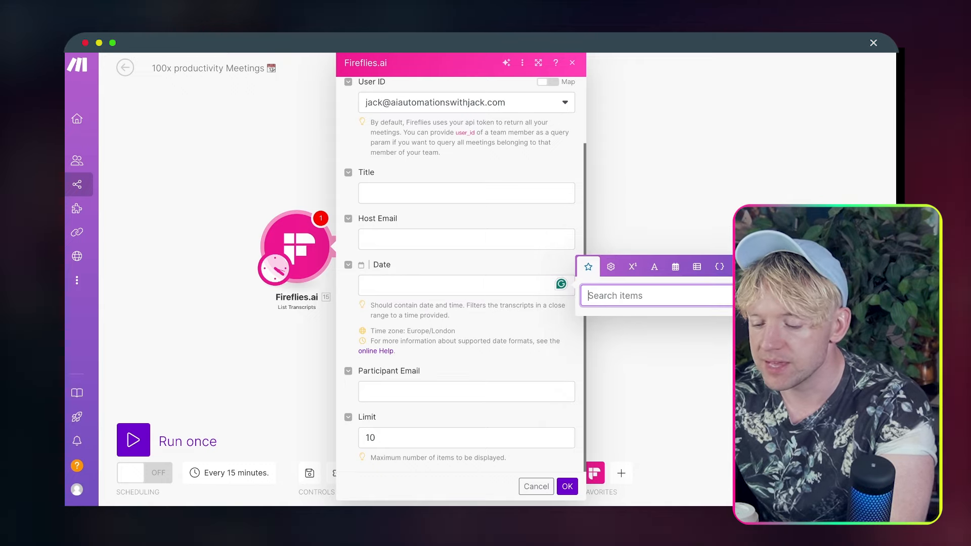
pyautogui.write('now')
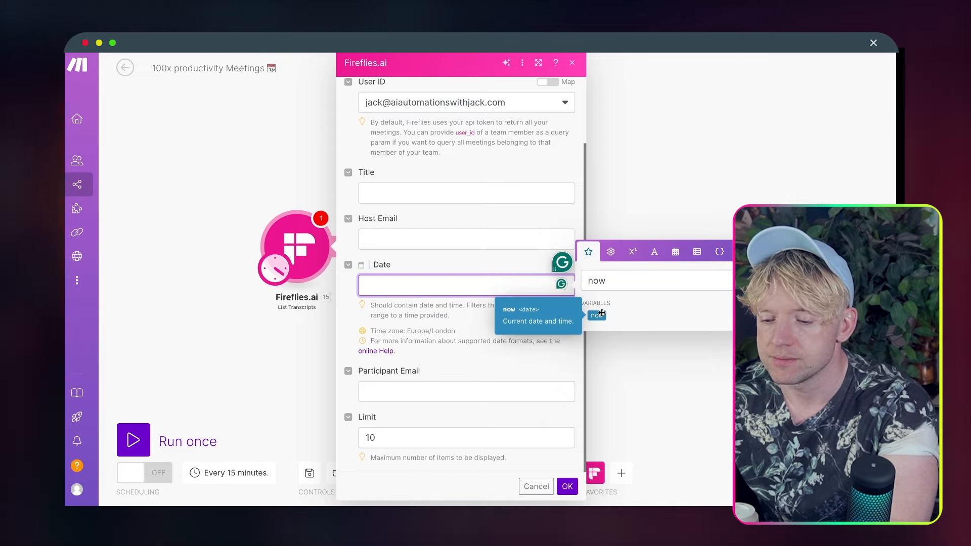
pyautogui.click(455, 326)
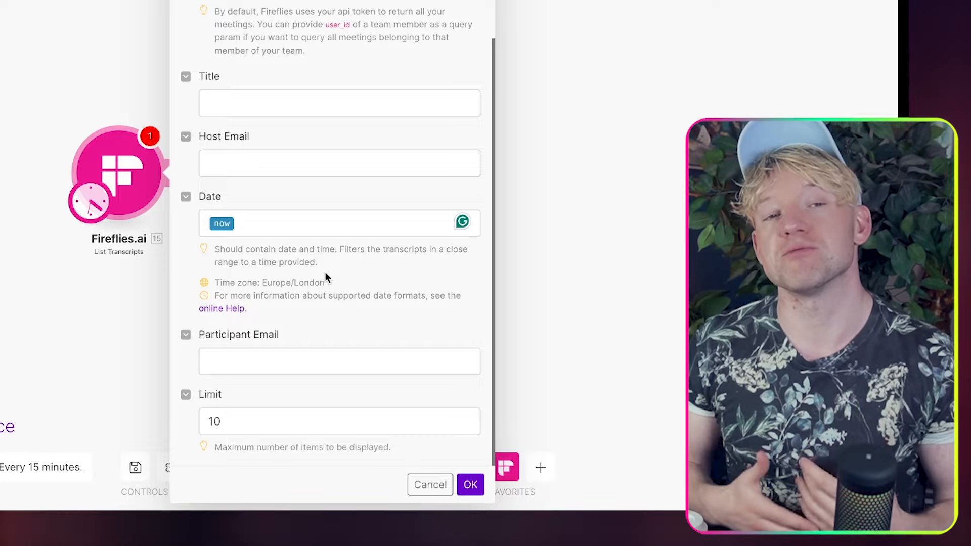
pyautogui.scroll(2, 334, 245)
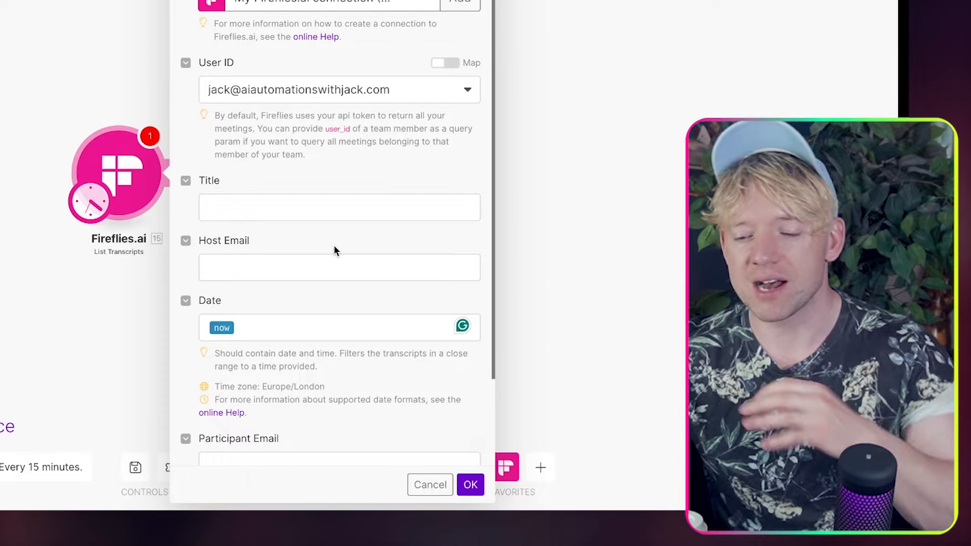
pyautogui.click(470, 485)
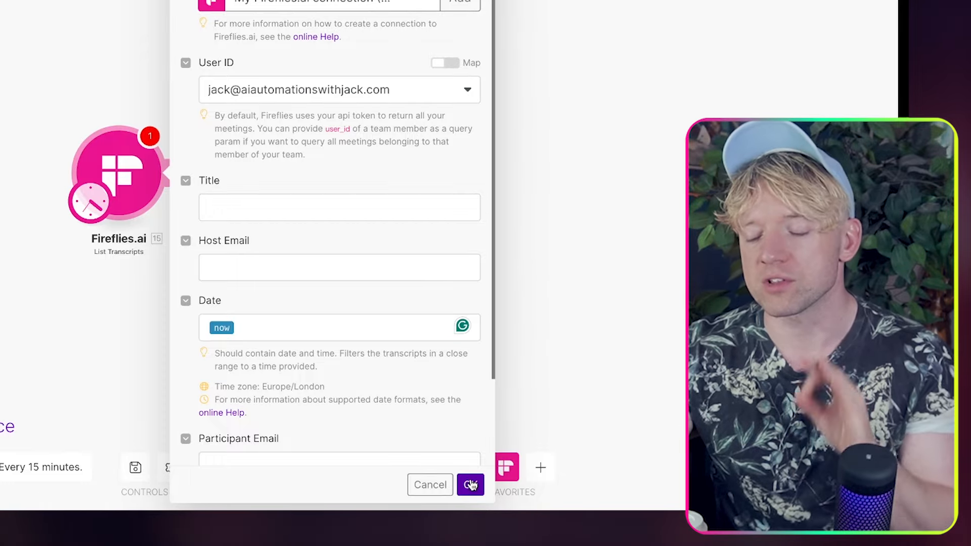
# Run only the Fireflies List Transcripts module and examine the transcript details in its output bundle
pyautogui.rightClick(132, 185)
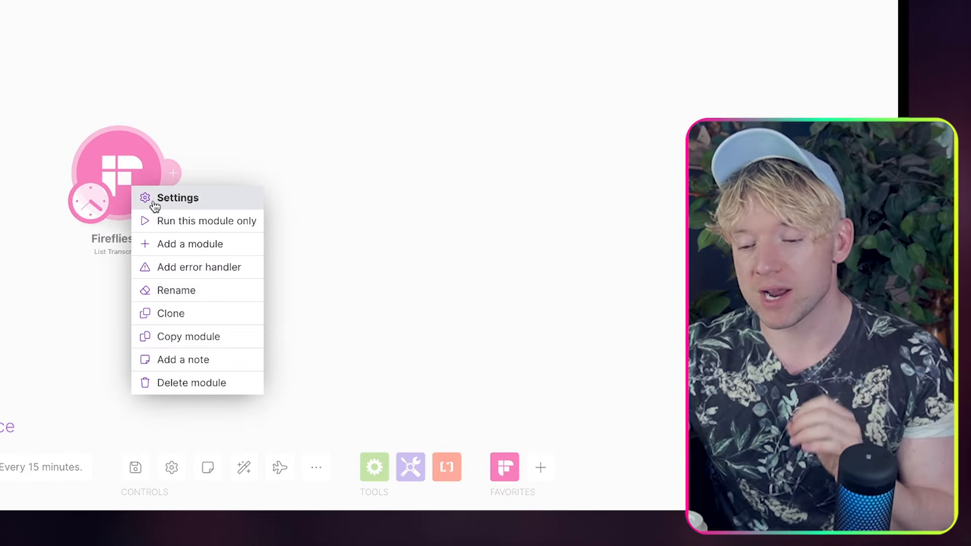
pyautogui.click(165, 222)
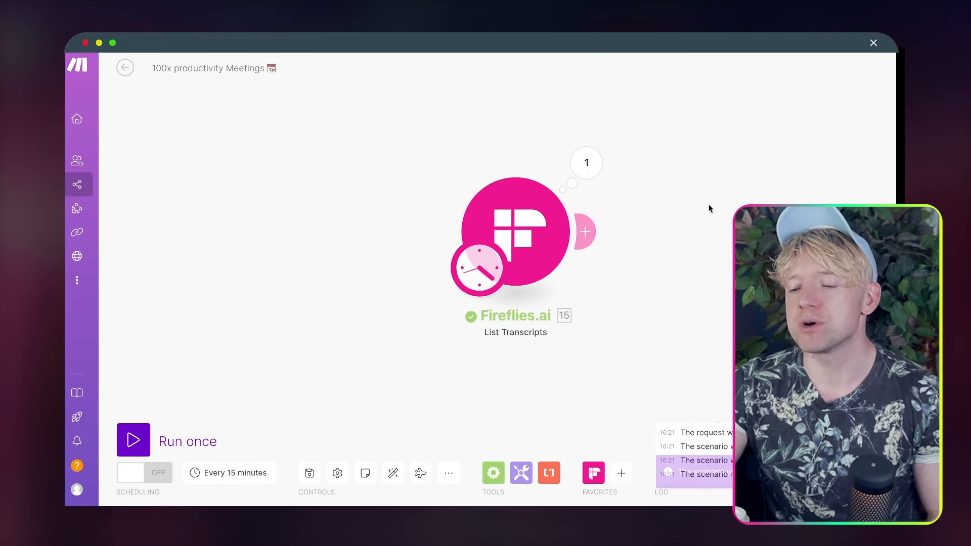
pyautogui.click(386, 122)
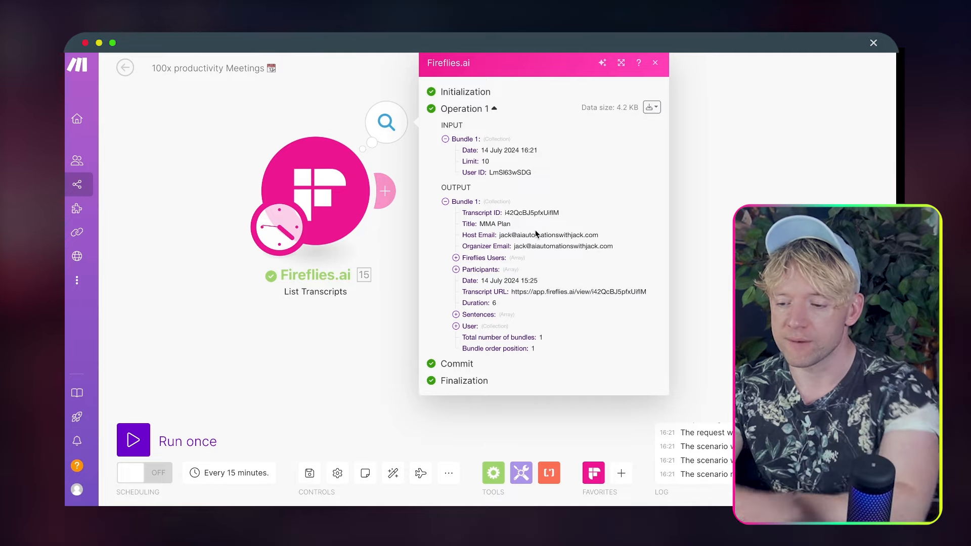
pyautogui.moveTo(482, 234); pyautogui.dragTo(625, 284)
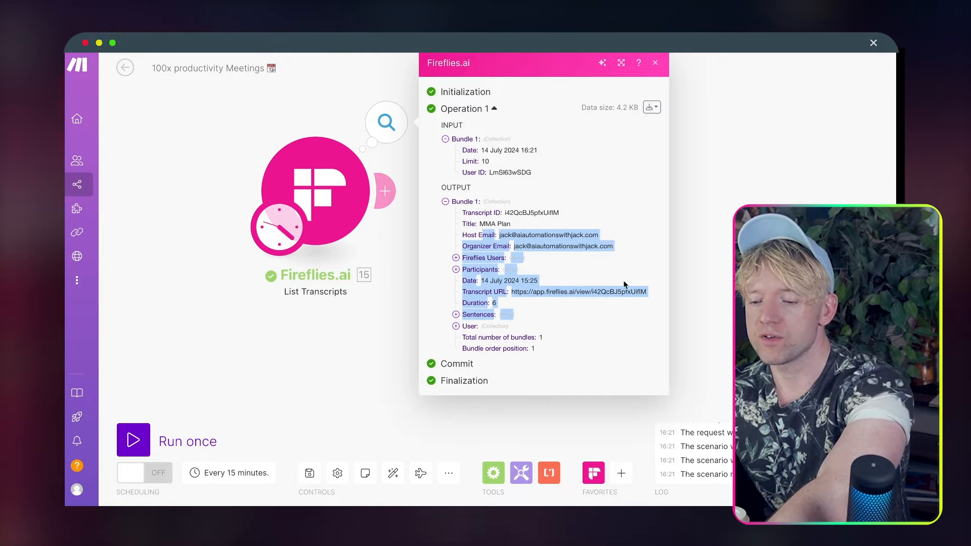
pyautogui.click(717, 253)
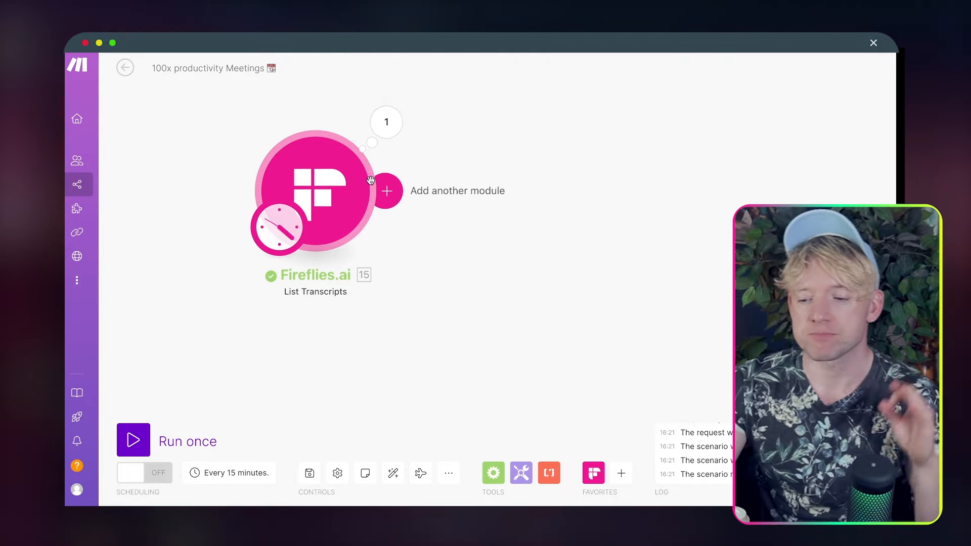
# Clear the Date filter from the Fireflies List Transcripts module
pyautogui.click(337, 191)
pyautogui.click(485, 363)
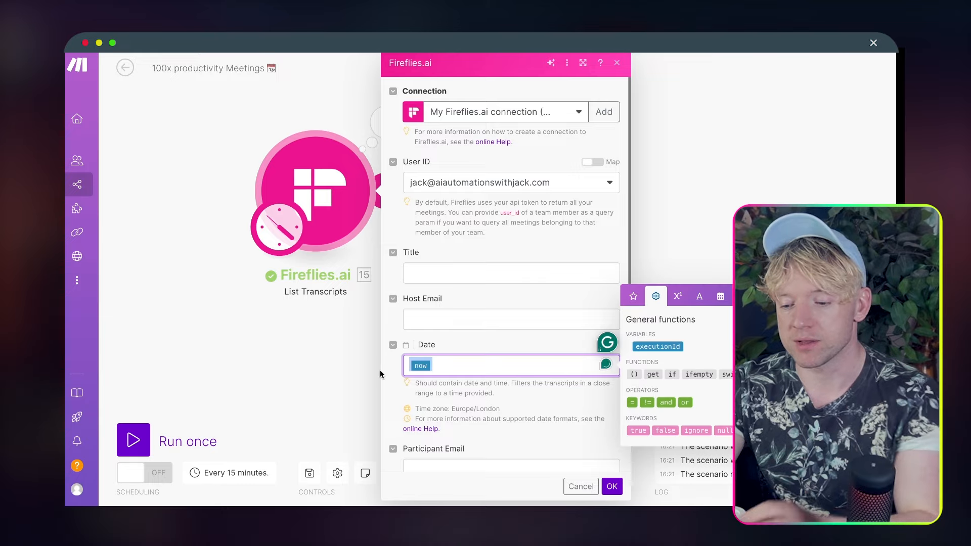
pyautogui.press('BackSpace')
pyautogui.click(375, 374)
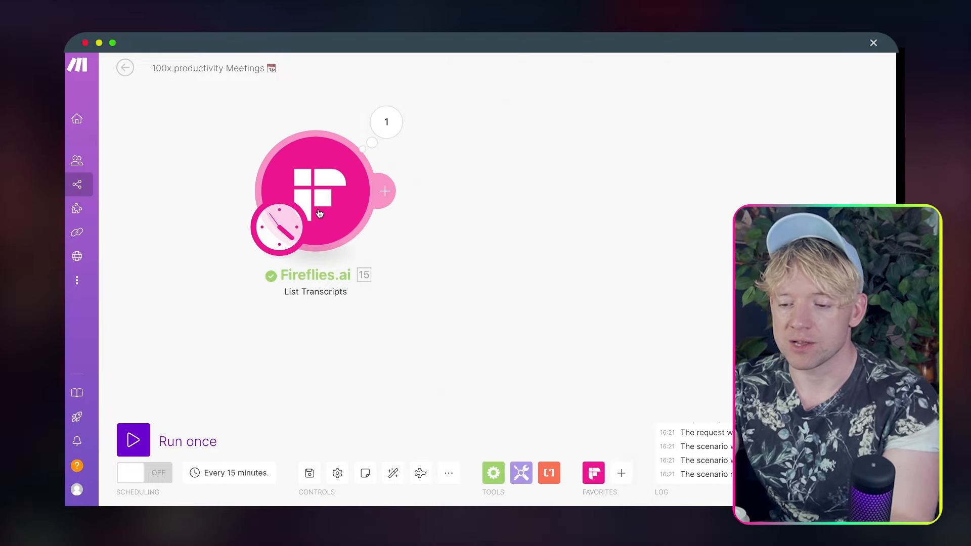
# Run only the List Transcripts module again without a date filter and inspect the bundles it returns
pyautogui.rightClick(318, 180)
pyautogui.click(331, 210)
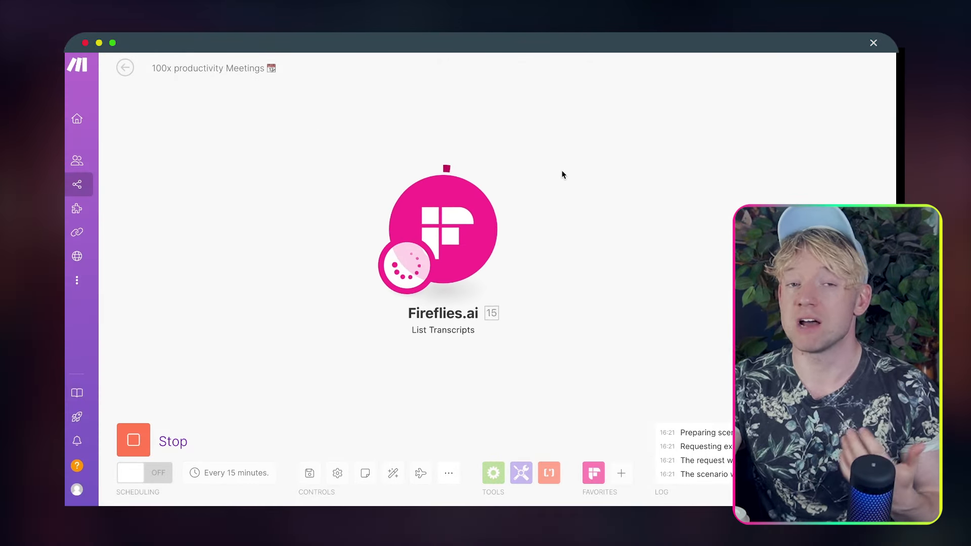
pyautogui.moveTo(437, 135); pyautogui.dragTo(411, 136)
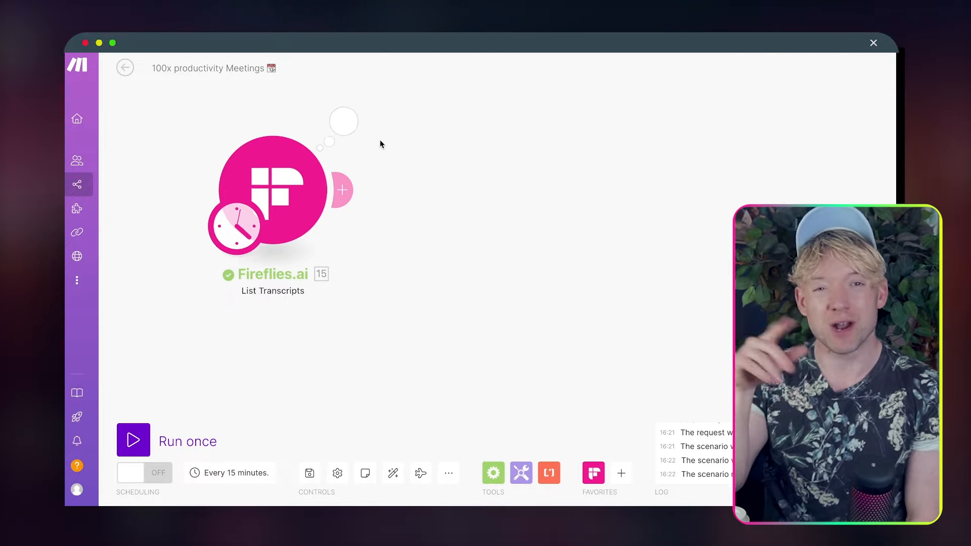
pyautogui.click(355, 133)
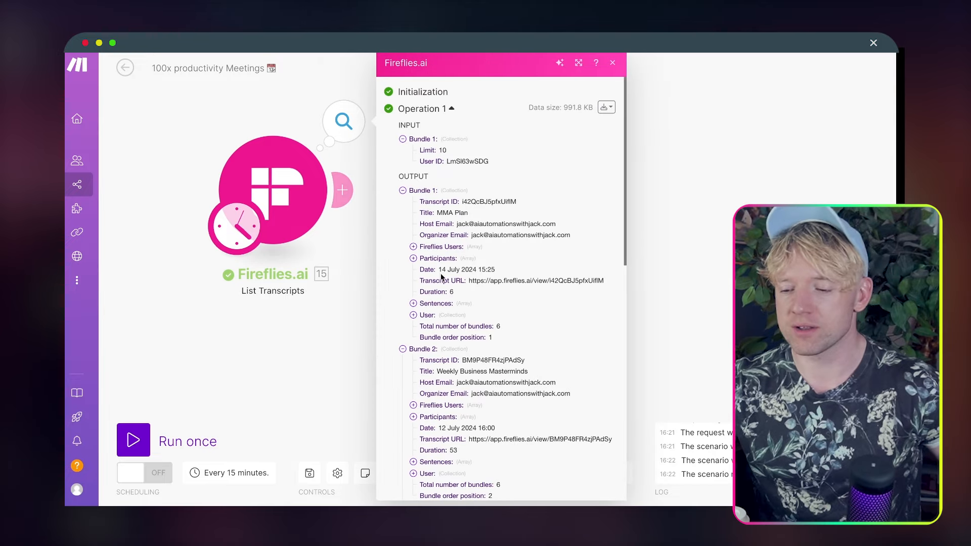
pyautogui.scroll(10, 453, 311)
pyautogui.click(687, 201)
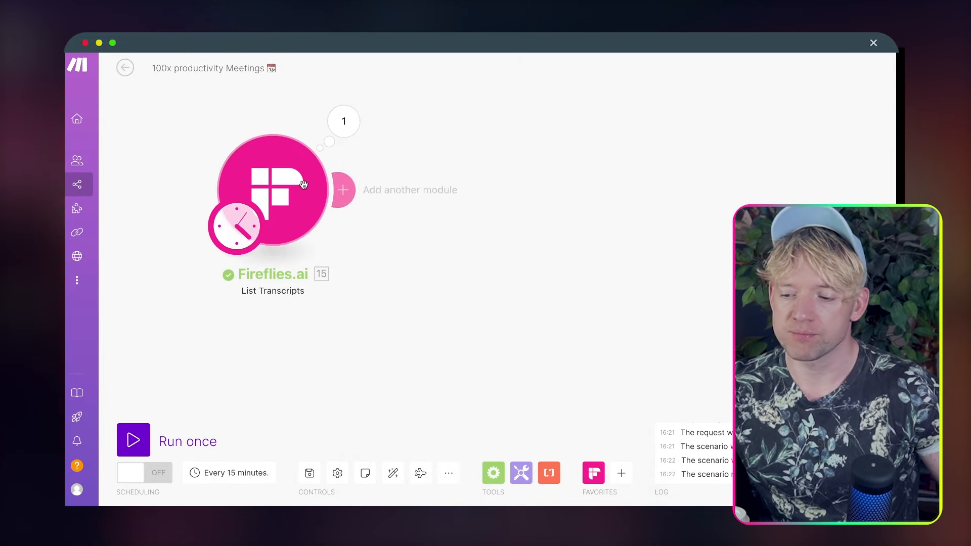
pyautogui.click(267, 179)
pyautogui.click(385, 363)
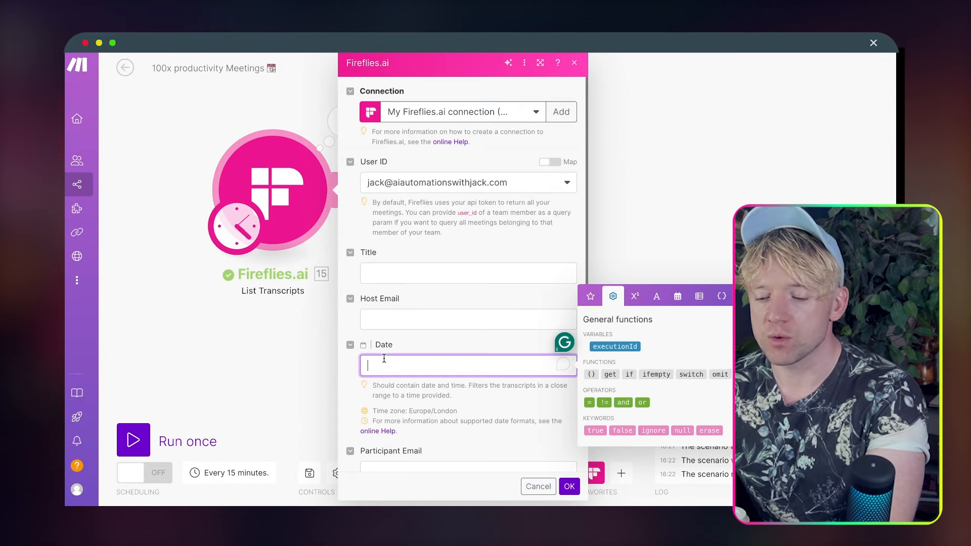
pyautogui.click(568, 486)
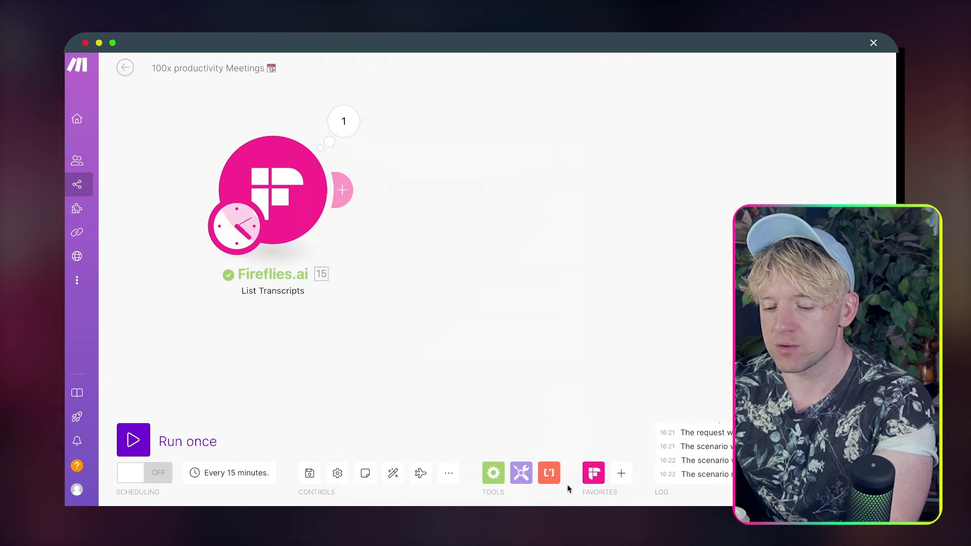
# Schedule the scenario to run every day at 16:22
pyautogui.click(218, 472)
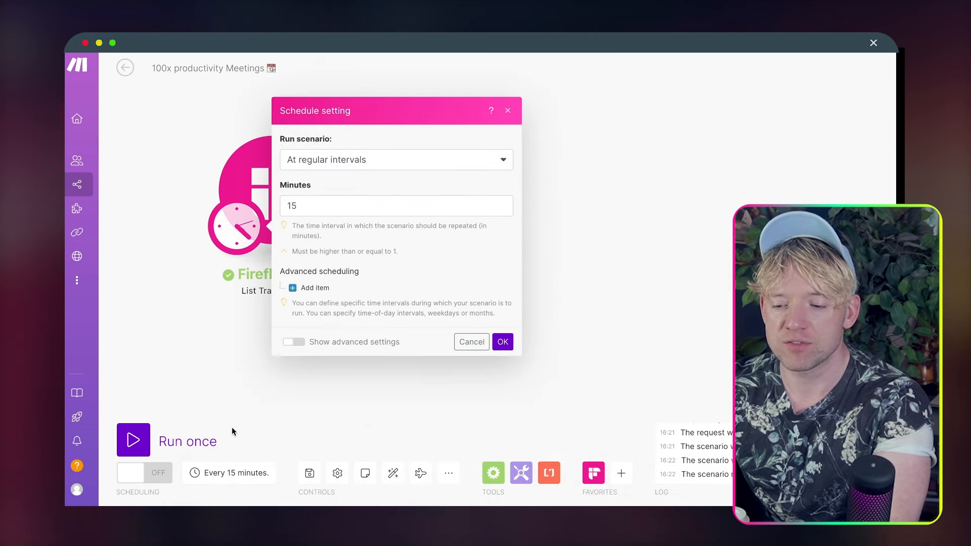
pyautogui.click(363, 170)
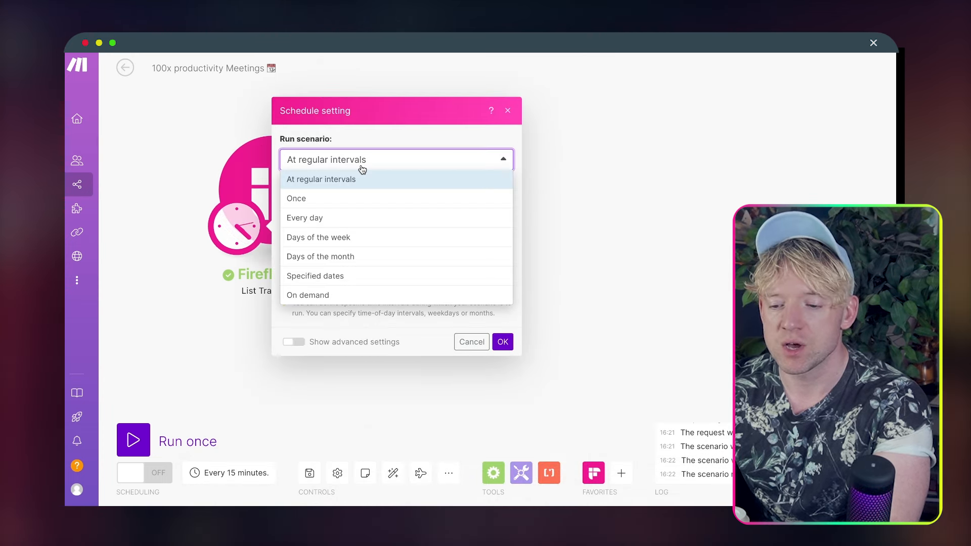
pyautogui.click(352, 221)
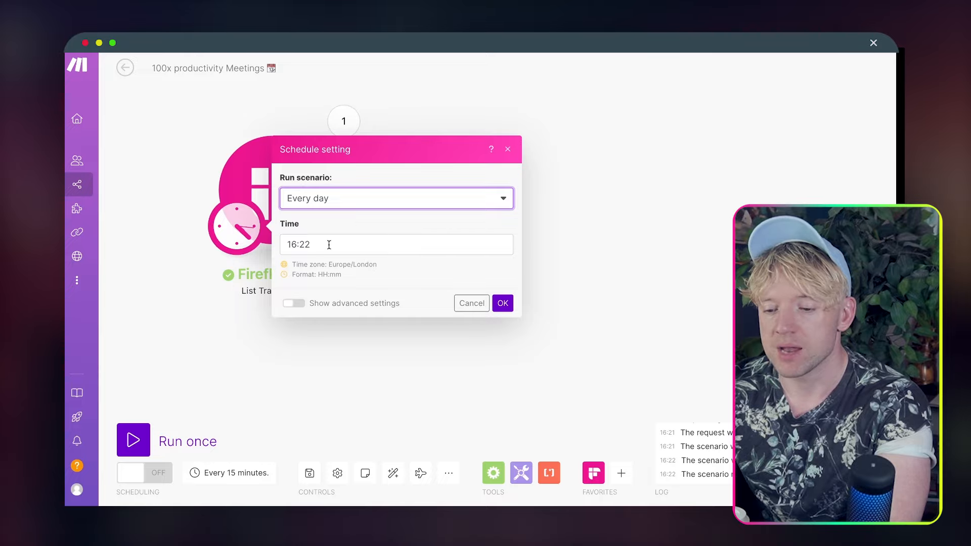
pyautogui.click(502, 303)
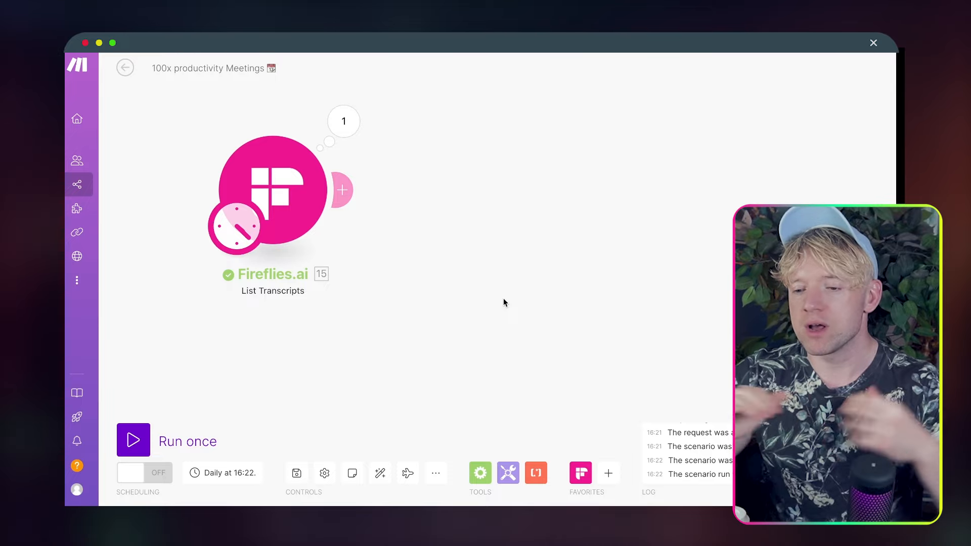
# Examine the Sentences array in the first output bundle of List Transcripts, expanding its first two sentence collections
pyautogui.click(344, 121)
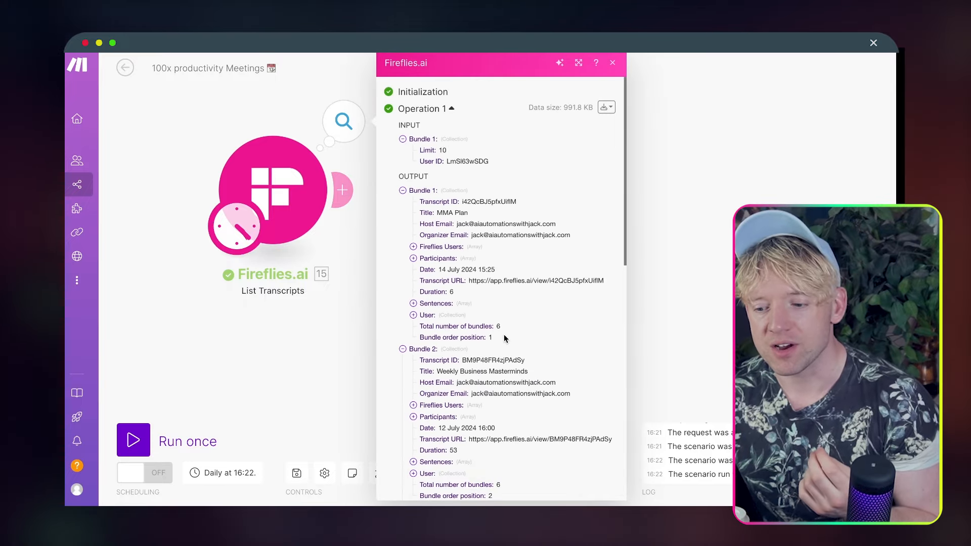
pyautogui.scroll(1, 470, 329)
pyautogui.click(413, 303)
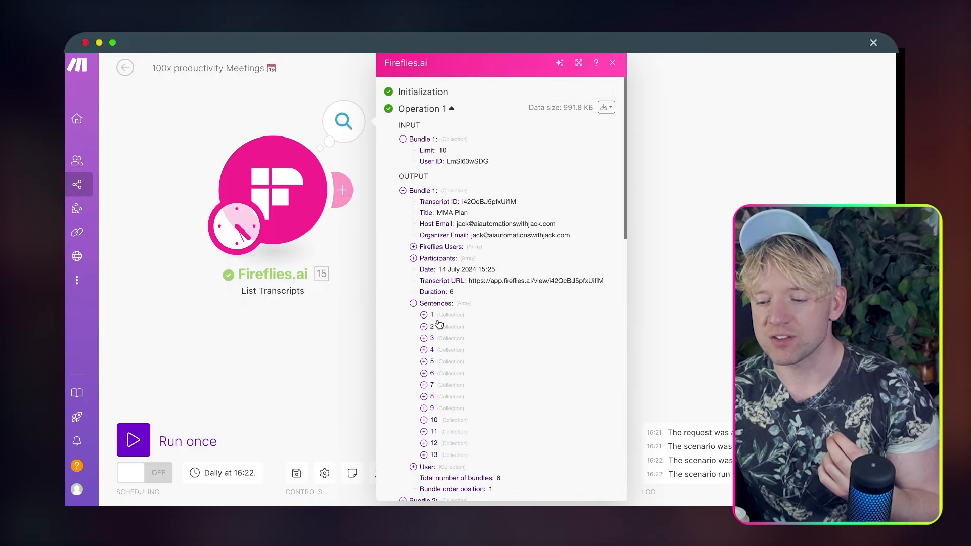
pyautogui.scroll(-1, 423, 323)
pyautogui.click(424, 287)
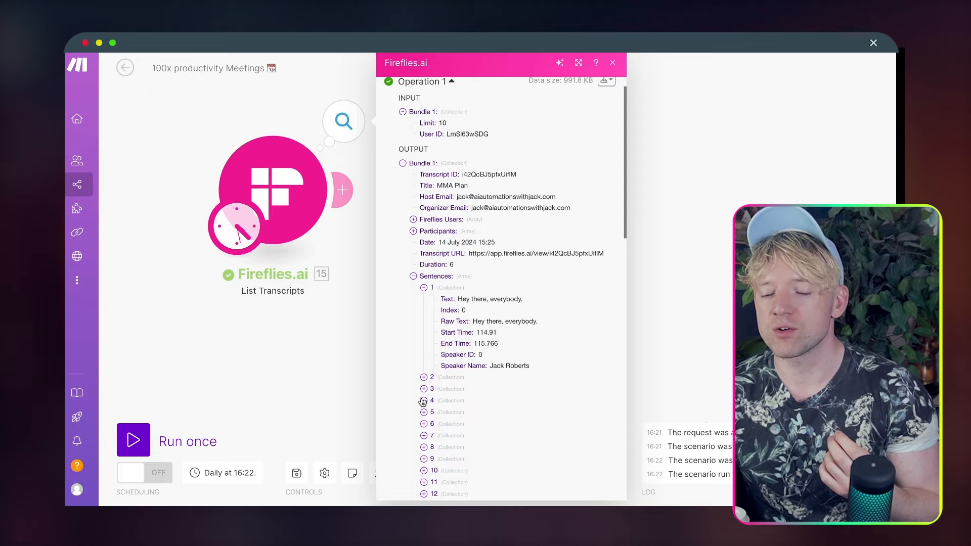
pyautogui.scroll(-2, 455, 323)
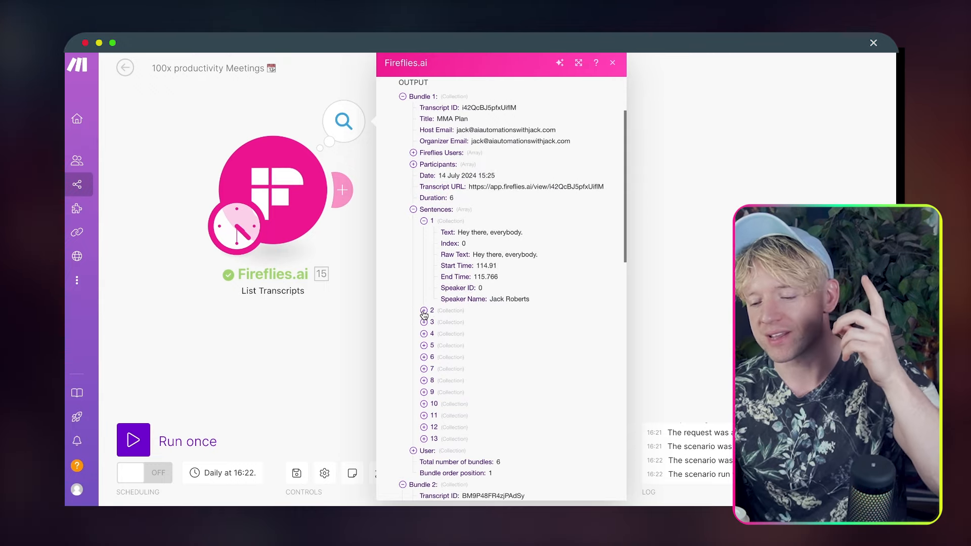
pyautogui.click(424, 321)
pyautogui.scroll(-2, 465, 314)
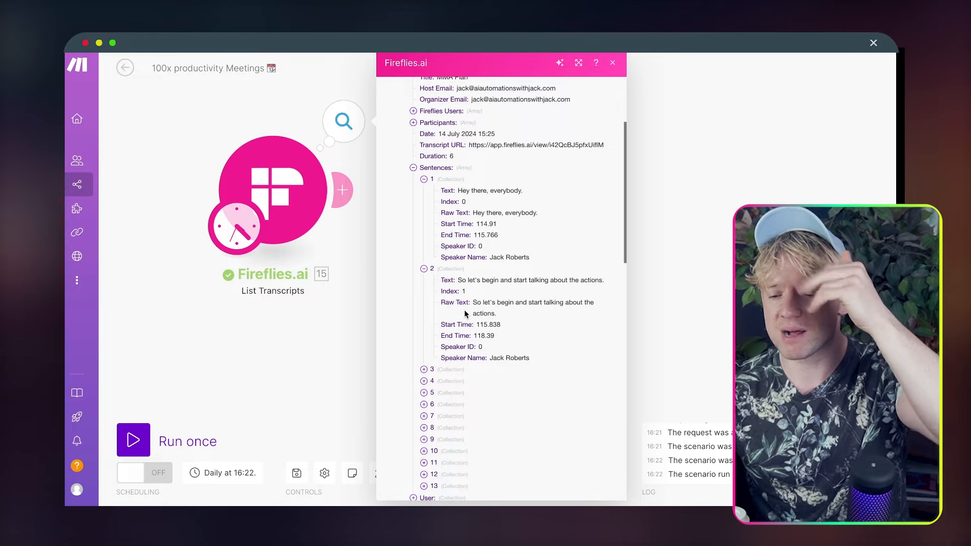
pyautogui.scroll(-1, 464, 310)
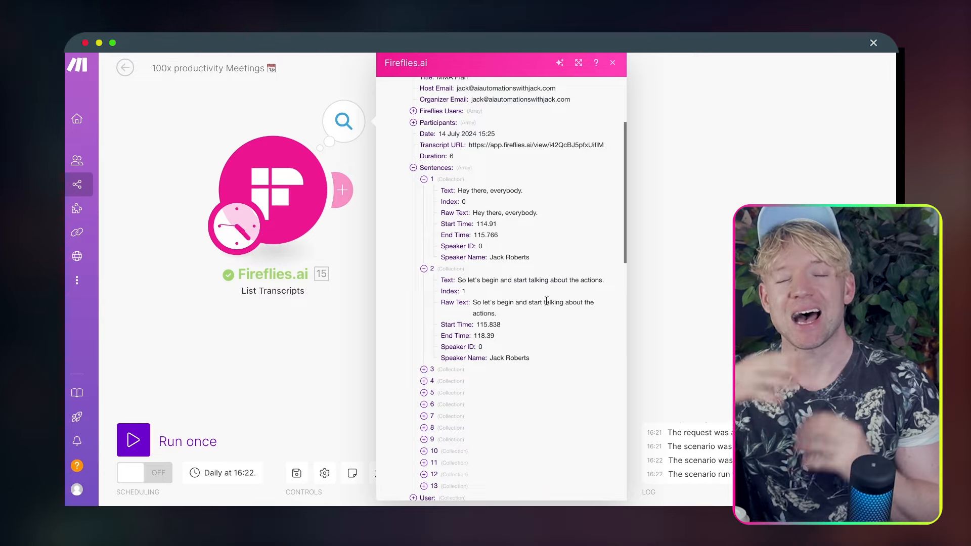
pyautogui.click(718, 277)
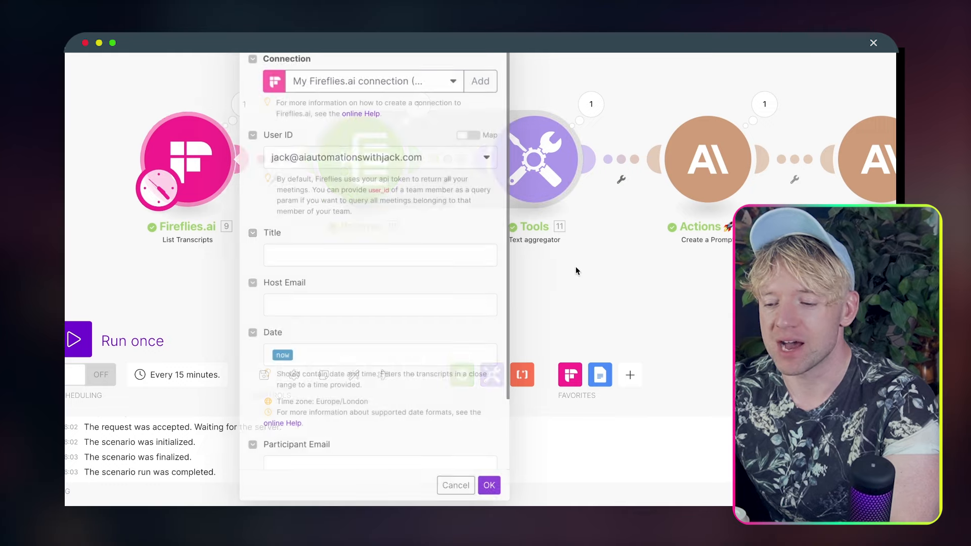
# In the finished reference scenario, review the Iterator's array mapping and inspect its output bundles
pyautogui.click(575, 271)
pyautogui.moveTo(544, 317); pyautogui.dragTo(460, 319)
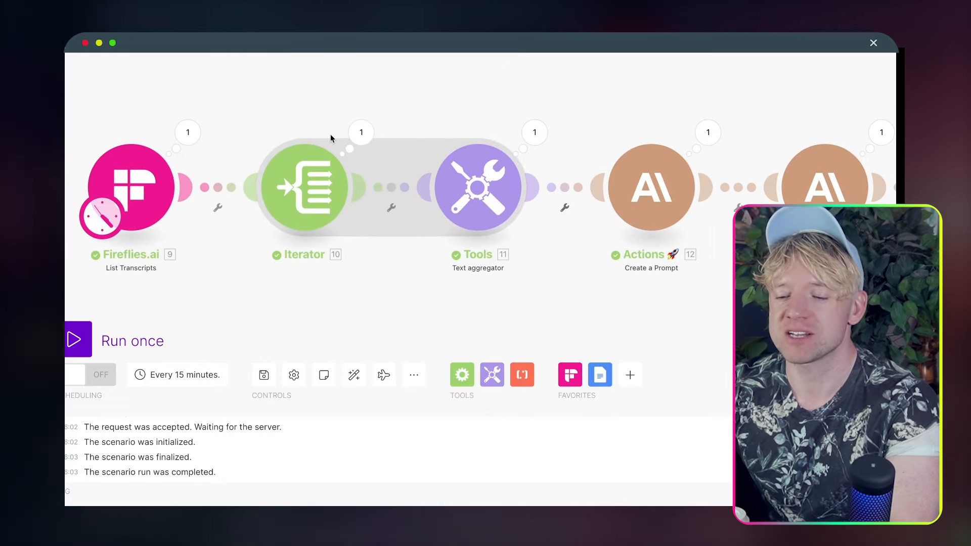
pyautogui.click(311, 175)
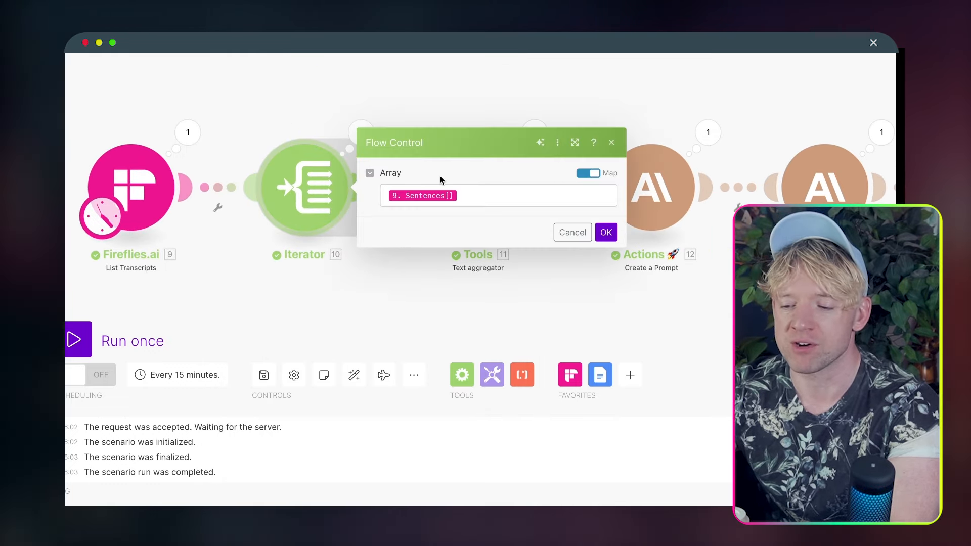
pyautogui.moveTo(421, 196)
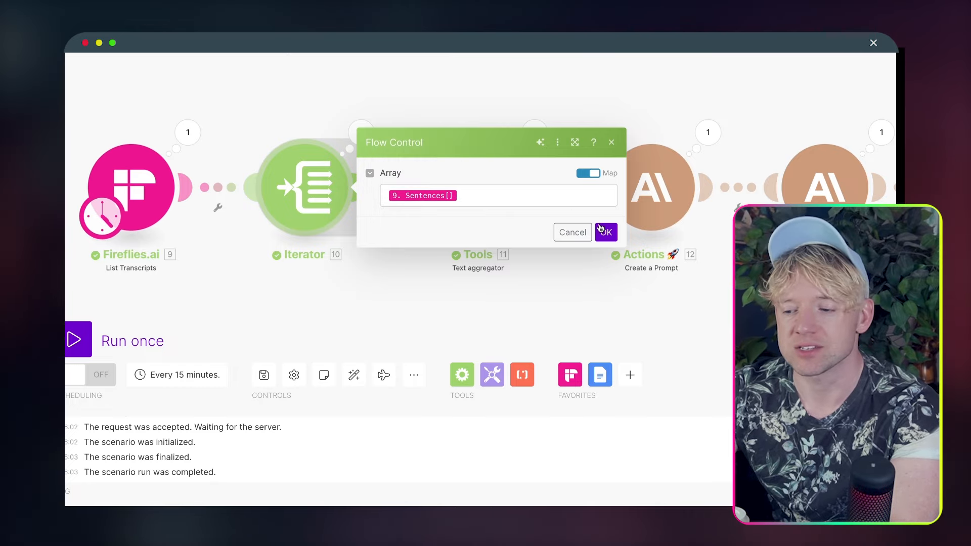
pyautogui.click(605, 232)
pyautogui.click(361, 132)
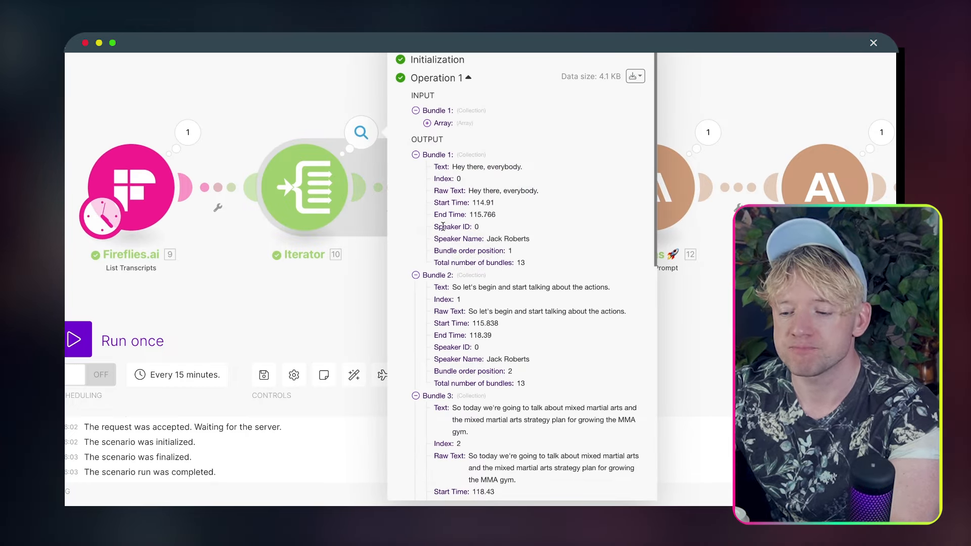
# Collapse the first three Iterator output bundles to examine how each sentence forms its own bundle, and close the results
pyautogui.click(415, 155)
pyautogui.click(415, 167)
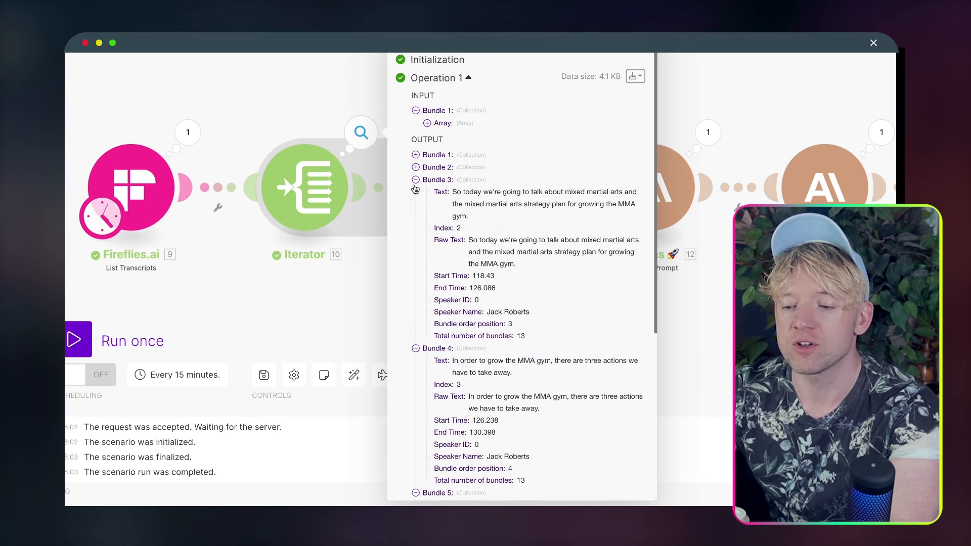
pyautogui.click(415, 180)
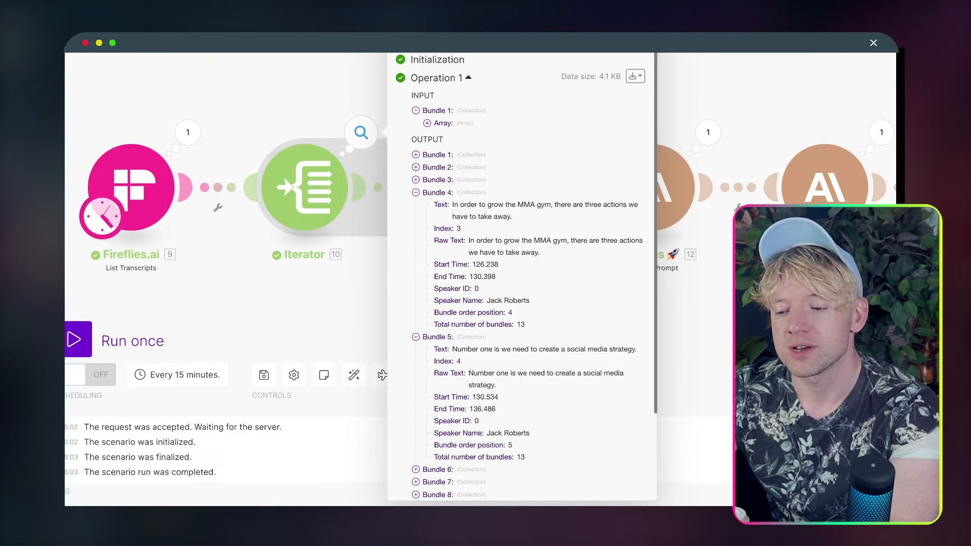
pyautogui.press('Escape')
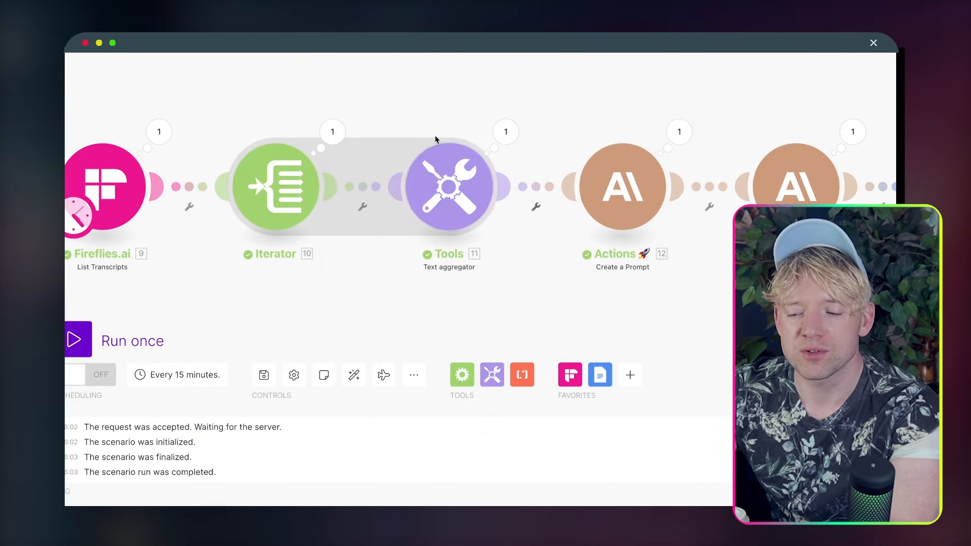
# In the reference scenario, review the Text aggregator's settings and read its combined output text
pyautogui.click(461, 180)
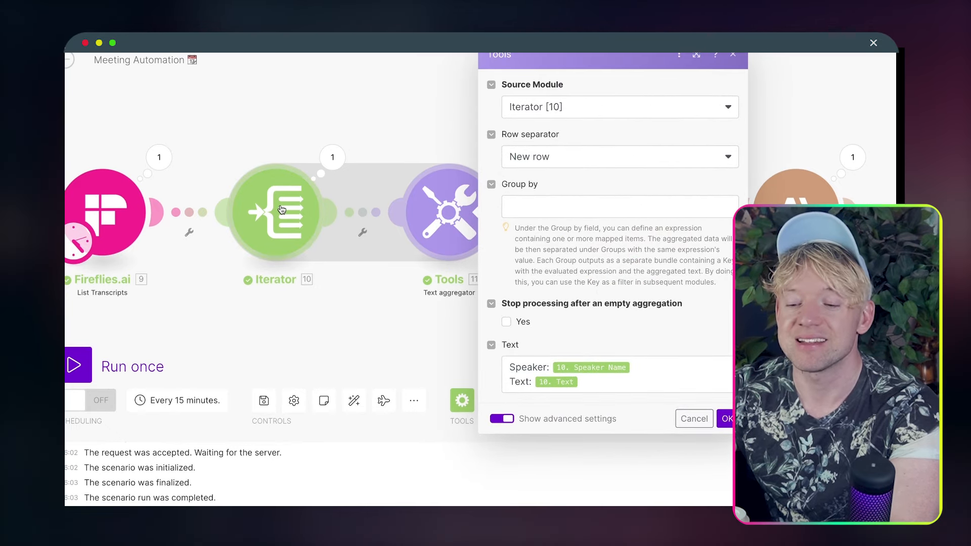
pyautogui.click(428, 317)
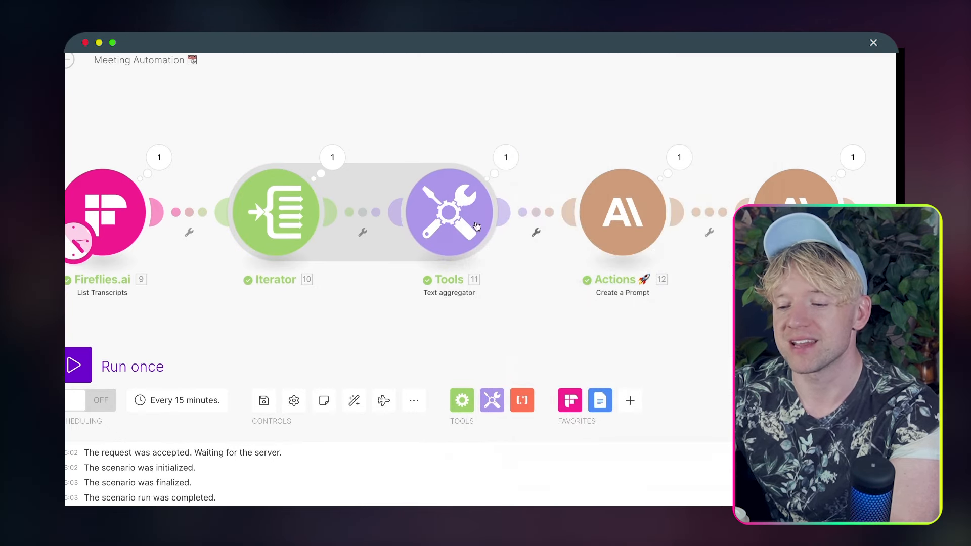
pyautogui.click(506, 157)
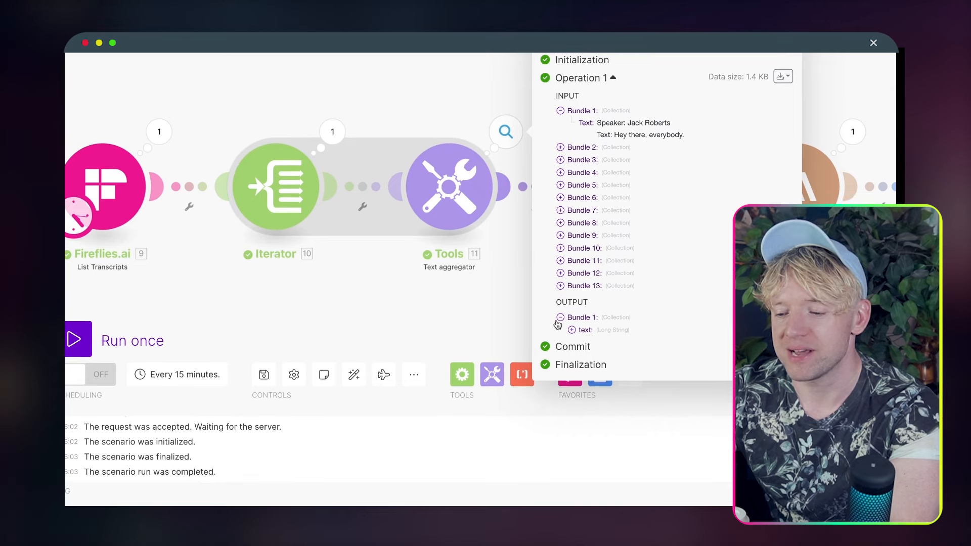
pyautogui.click(570, 329)
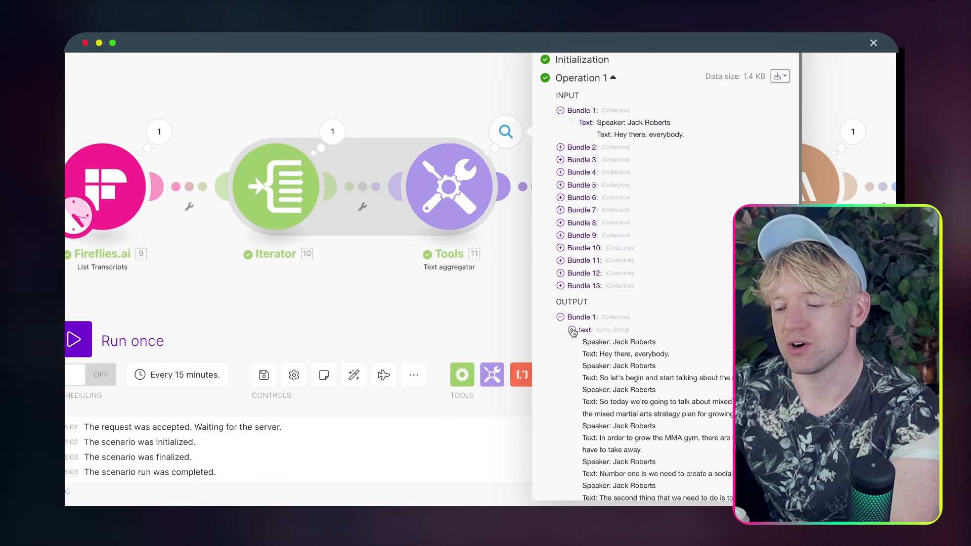
pyautogui.click(456, 318)
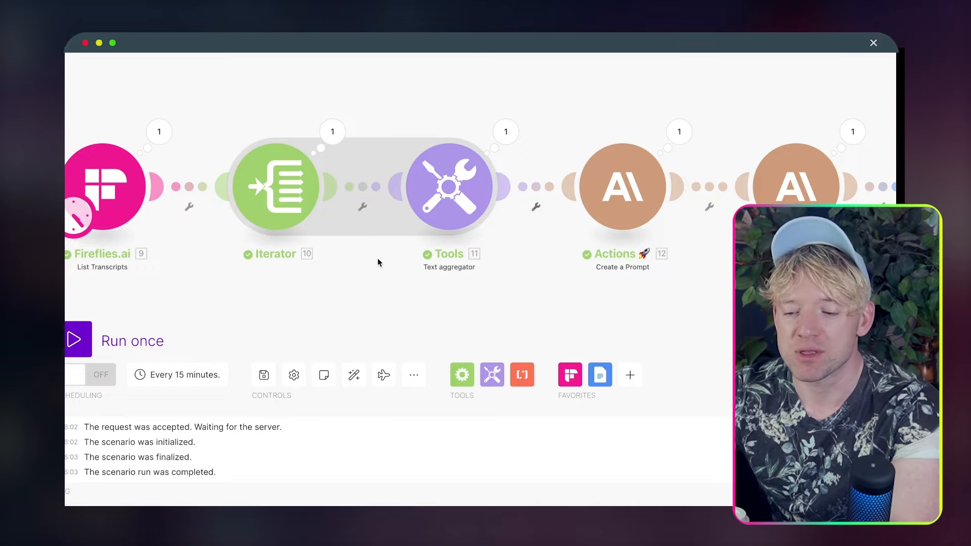
# Inspect the reference List Transcripts output bundle and return to the 100x productivity Meetings scenario
pyautogui.hscroll(-3, 377, 258)
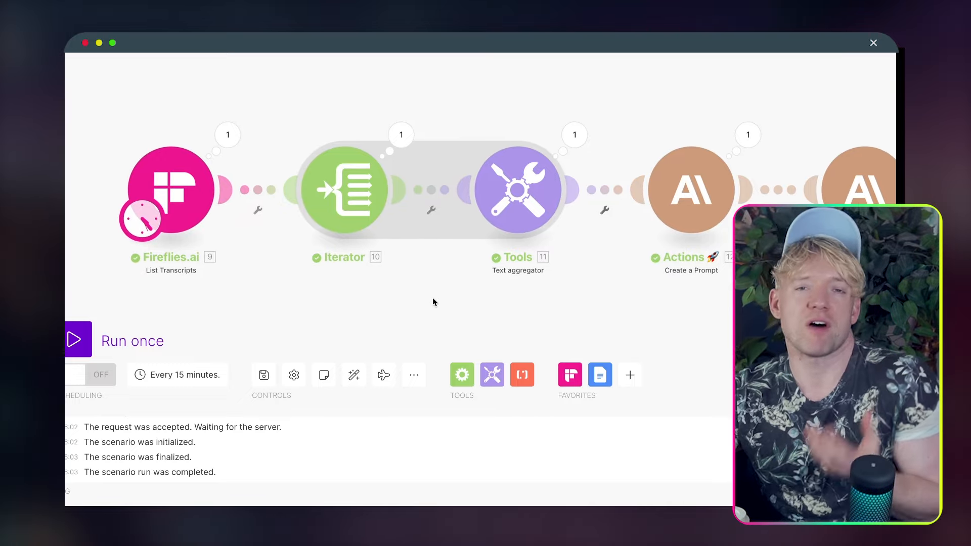
pyautogui.click(230, 137)
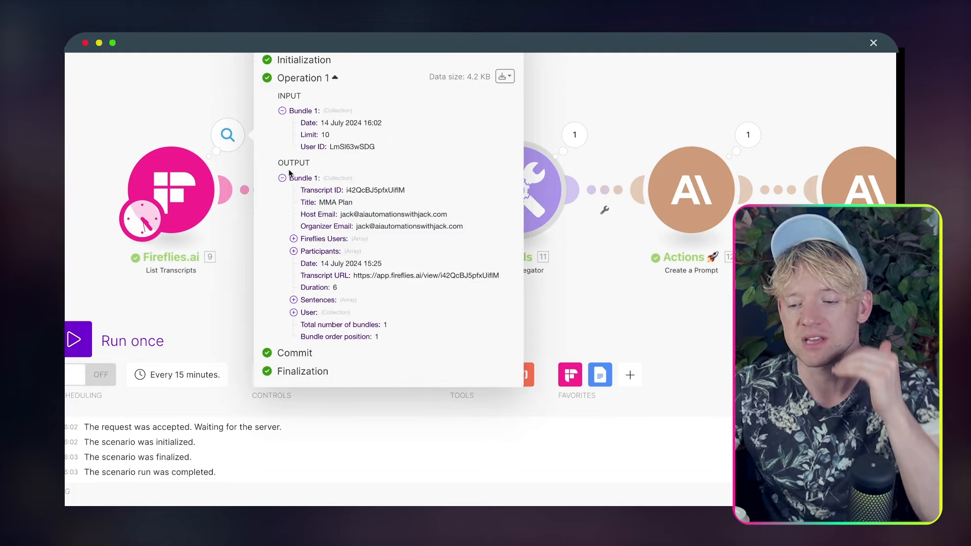
pyautogui.click(611, 329)
pyautogui.click(344, 189)
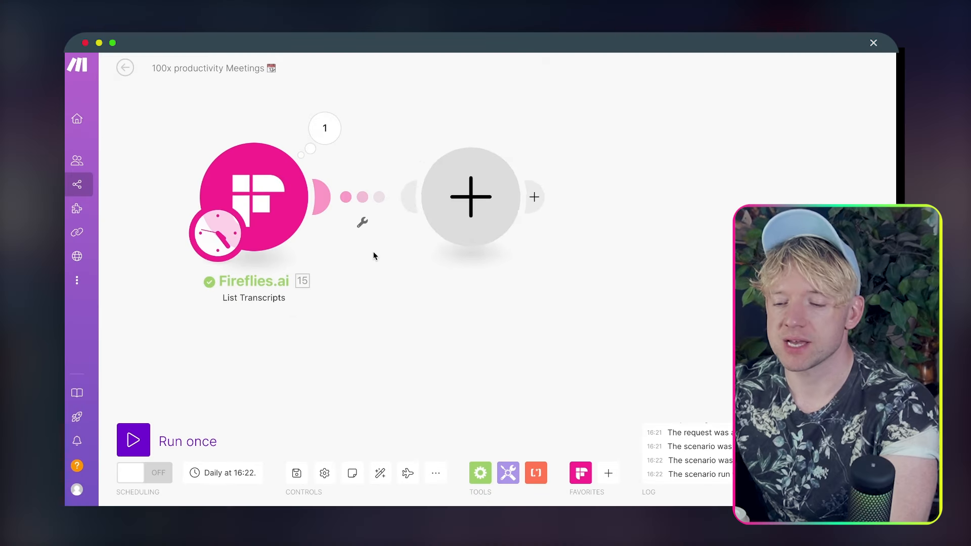
# Add an Iterator after List Transcripts and map its array to the Fireflies Sentences[] item
pyautogui.click(470, 198)
pyautogui.write('iterator')
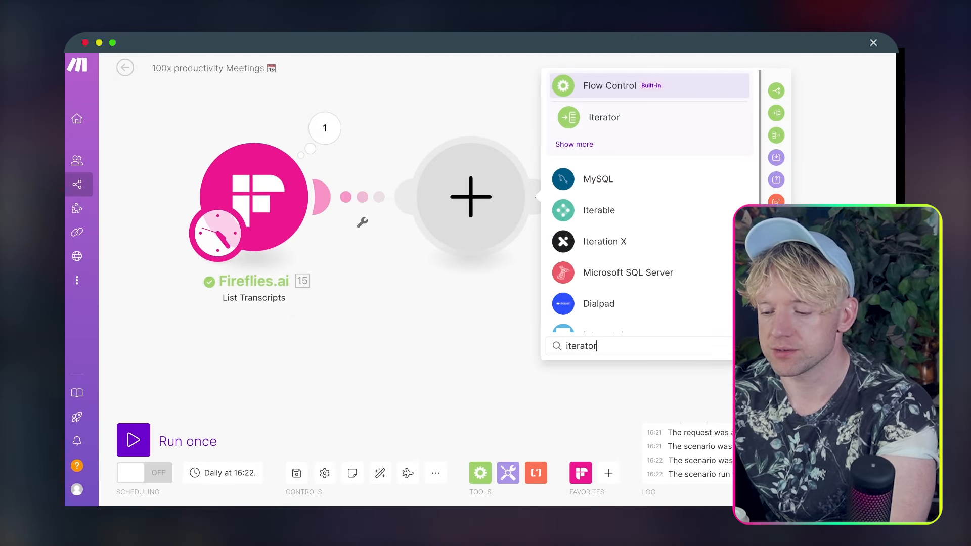
pyautogui.click(608, 118)
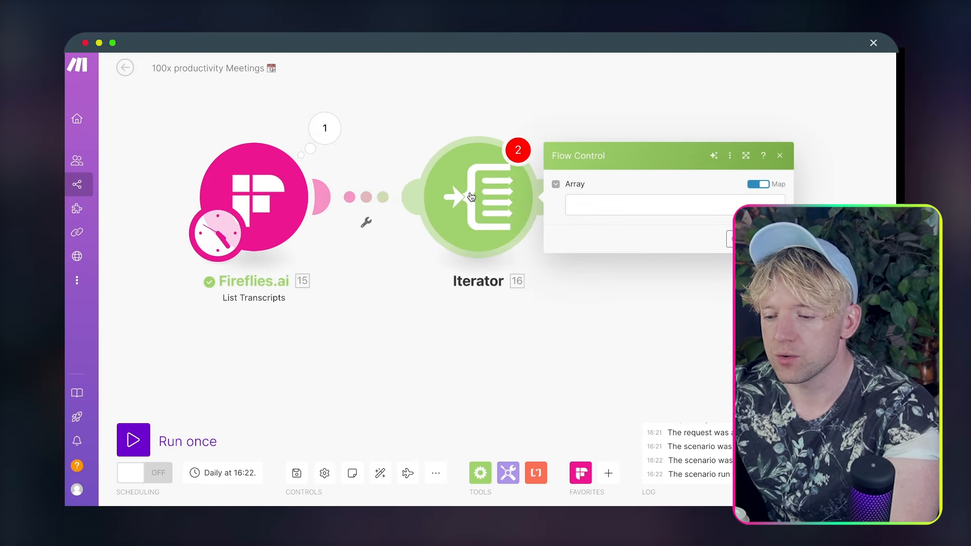
pyautogui.click(539, 204)
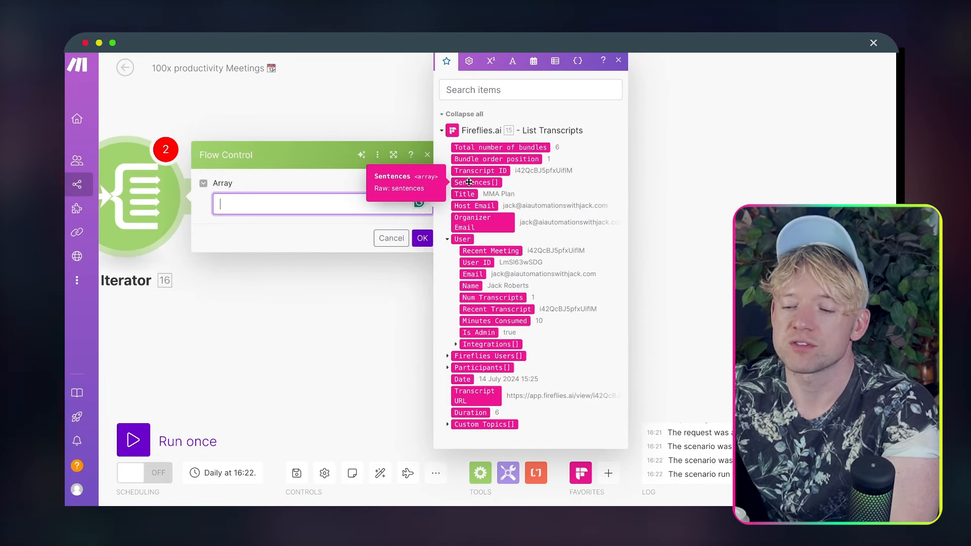
pyautogui.click(469, 182)
pyautogui.click(422, 238)
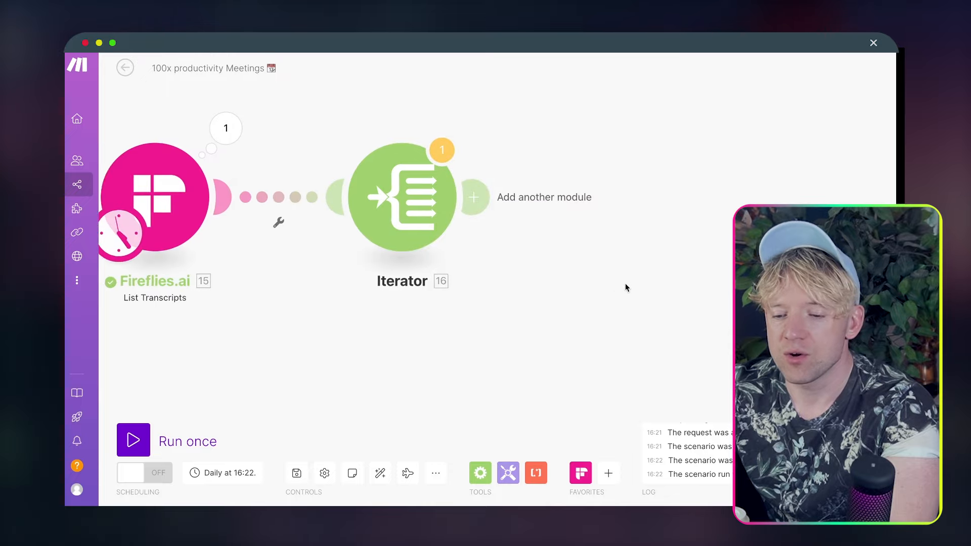
# Run the scenario once despite the route warning and inspect the Iterator's output bundles
pyautogui.click(133, 440)
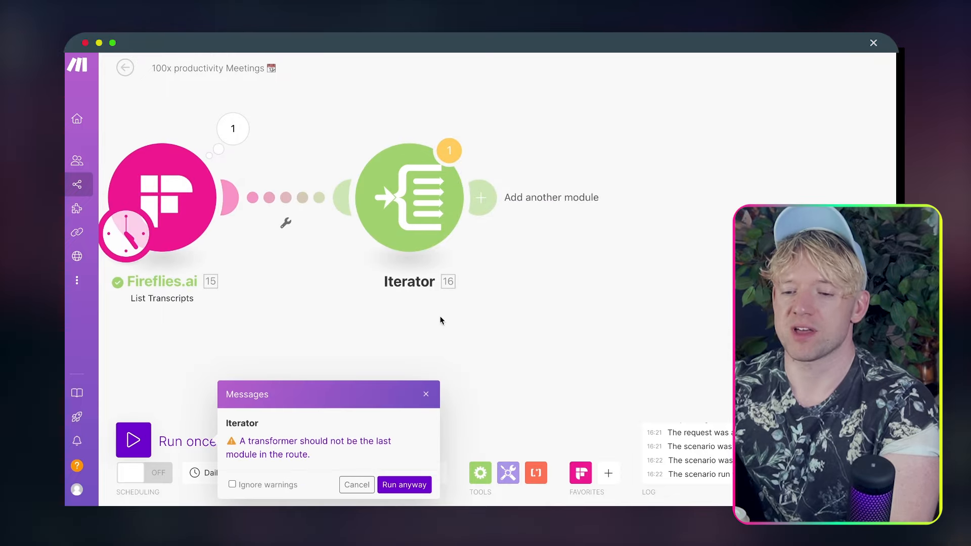
pyautogui.click(404, 484)
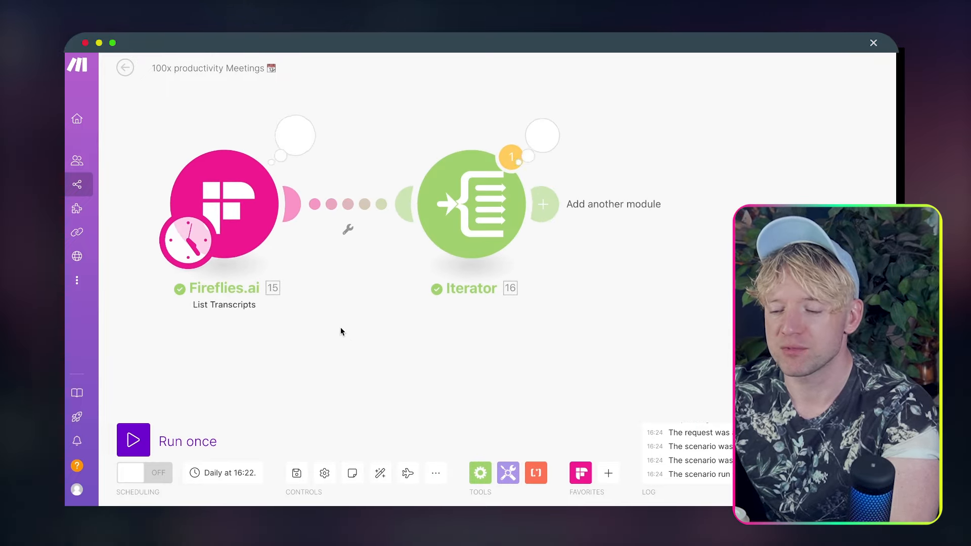
pyautogui.click(548, 145)
pyautogui.scroll(-3, 664, 357)
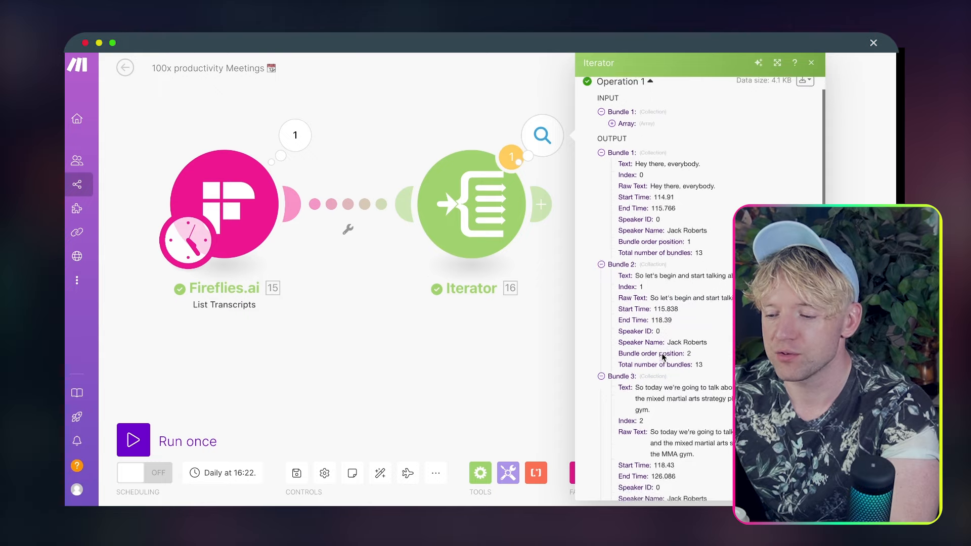
pyautogui.press('Escape')
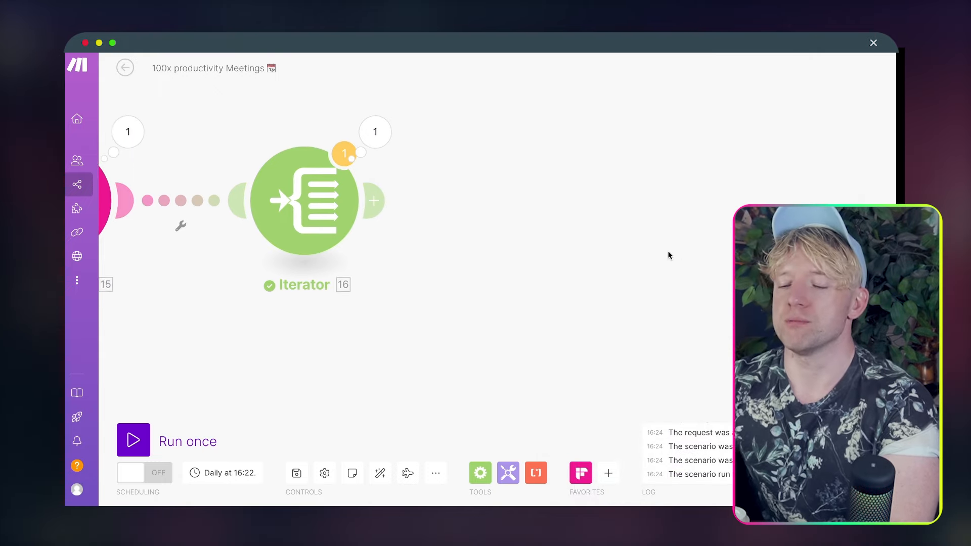
# Add a Text aggregator after the Iterator and set its source module to Iterator [16]
pyautogui.click(299, 194)
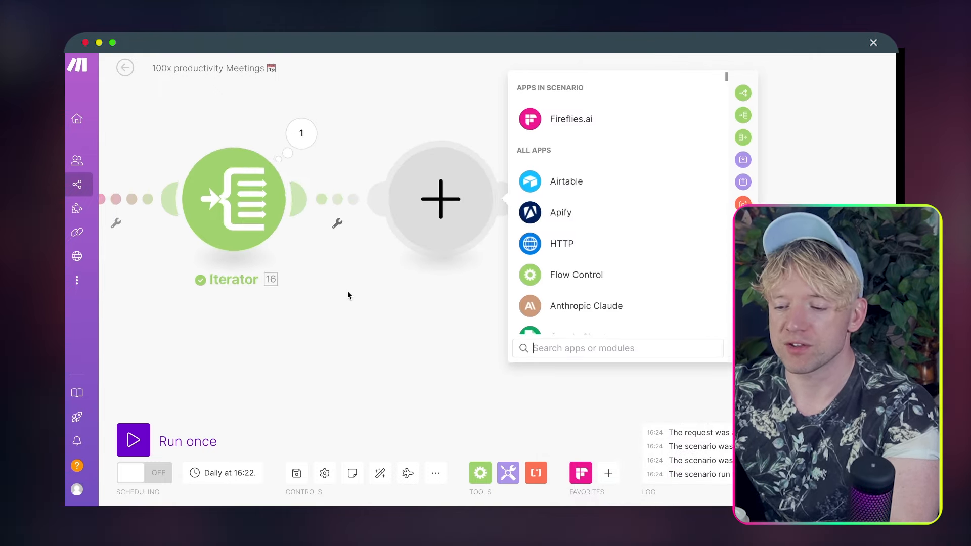
pyautogui.write('text ag')
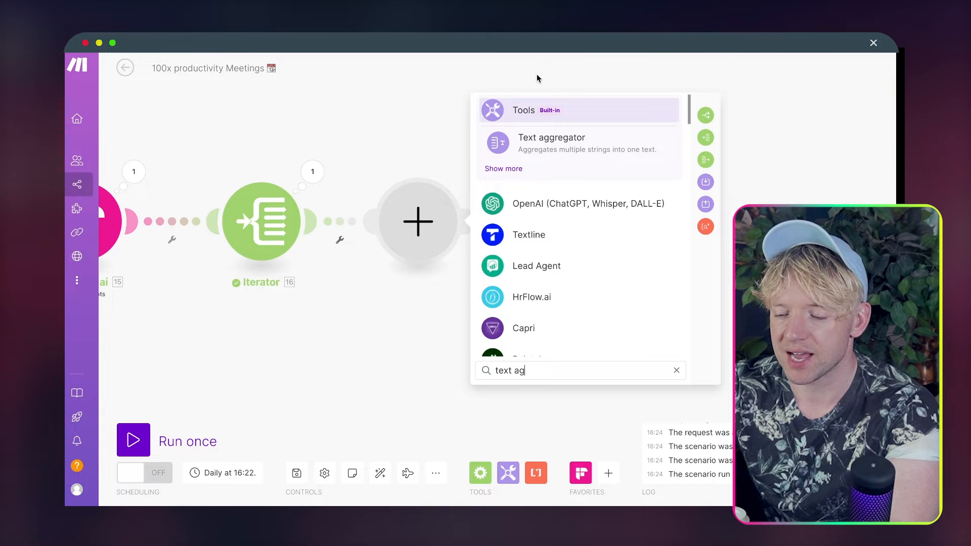
pyautogui.click(566, 140)
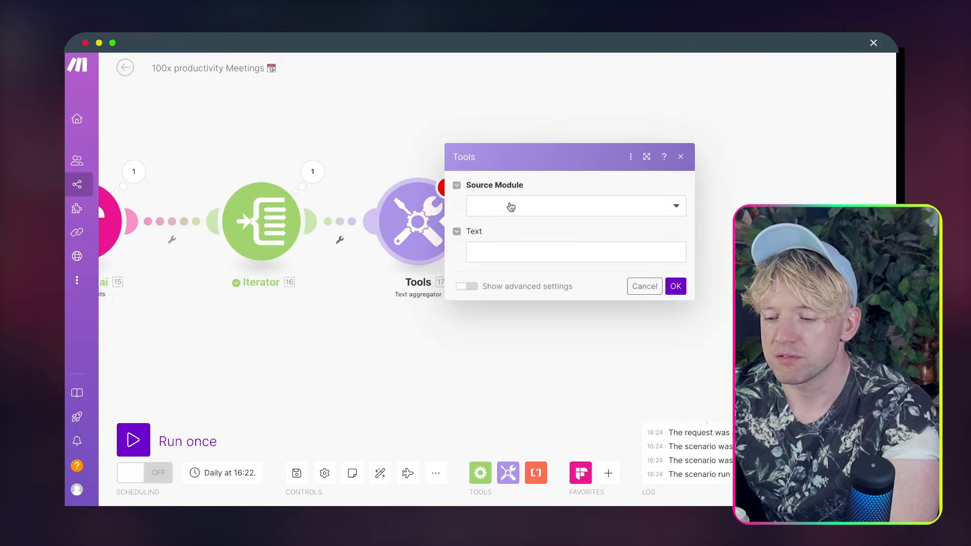
pyautogui.click(521, 205)
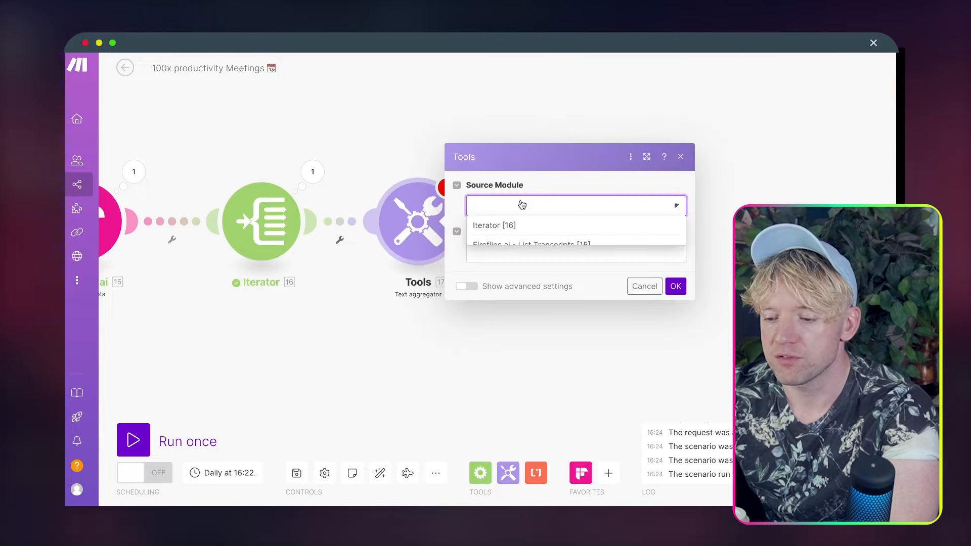
pyautogui.click(545, 232)
# Enter the labels "Speaker:" and "Text:" on separate lines in the Text aggregator's text
pyautogui.click(538, 248)
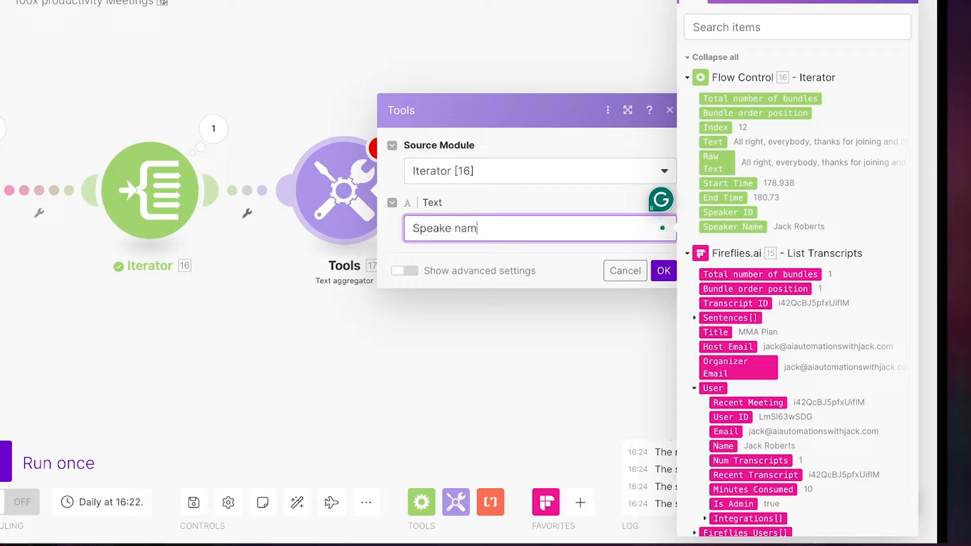
pyautogui.write('Speaker:')
pyautogui.press('Return')
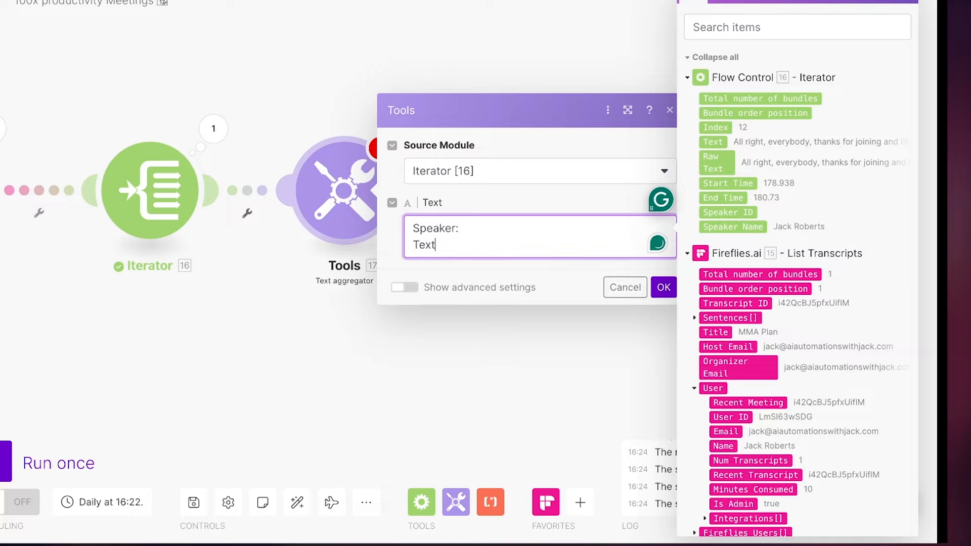
pyautogui.click(505, 342)
pyautogui.hscroll(5, 504, 342)
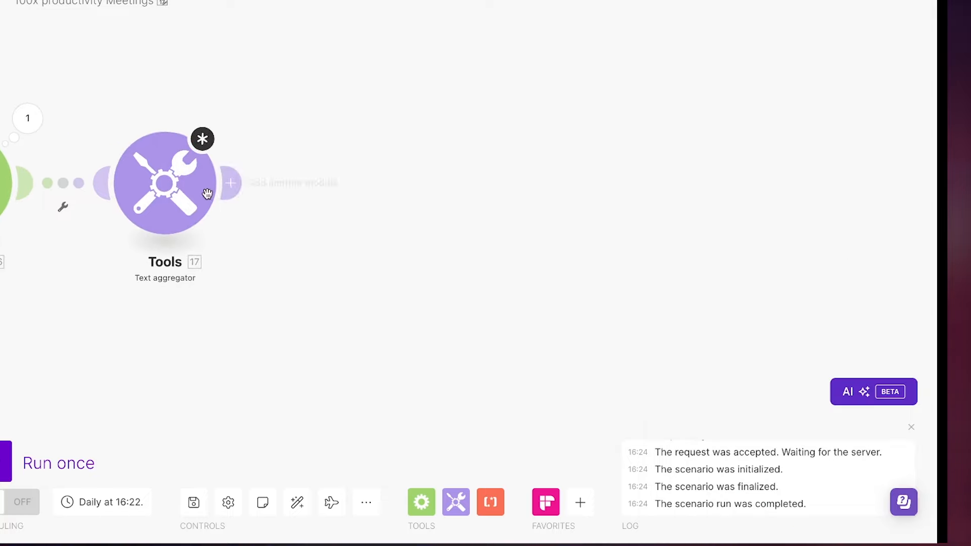
# Map the Iterator's Speaker Name after "Speaker:" and its sentence text after "Text:", and save the Text aggregator
pyautogui.click(168, 191)
pyautogui.click(317, 219)
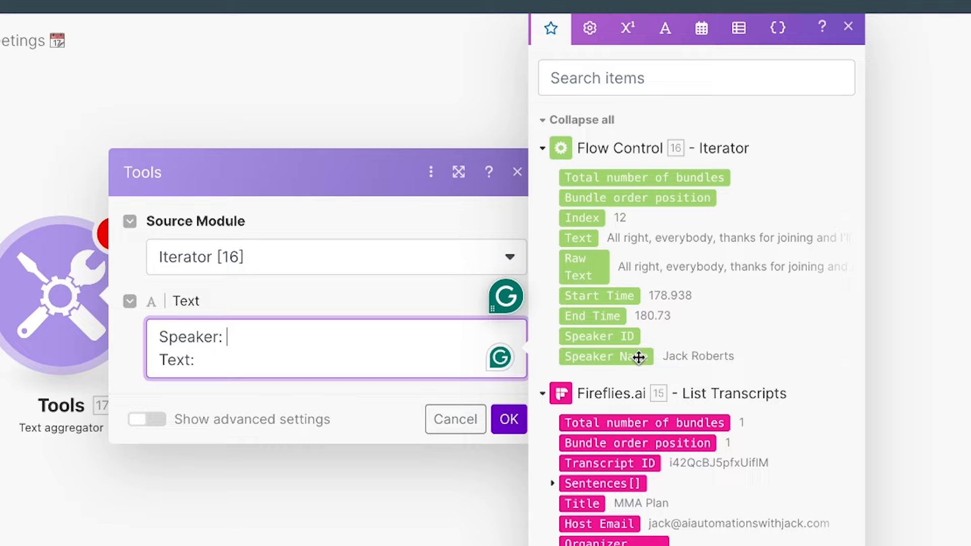
pyautogui.click(559, 227)
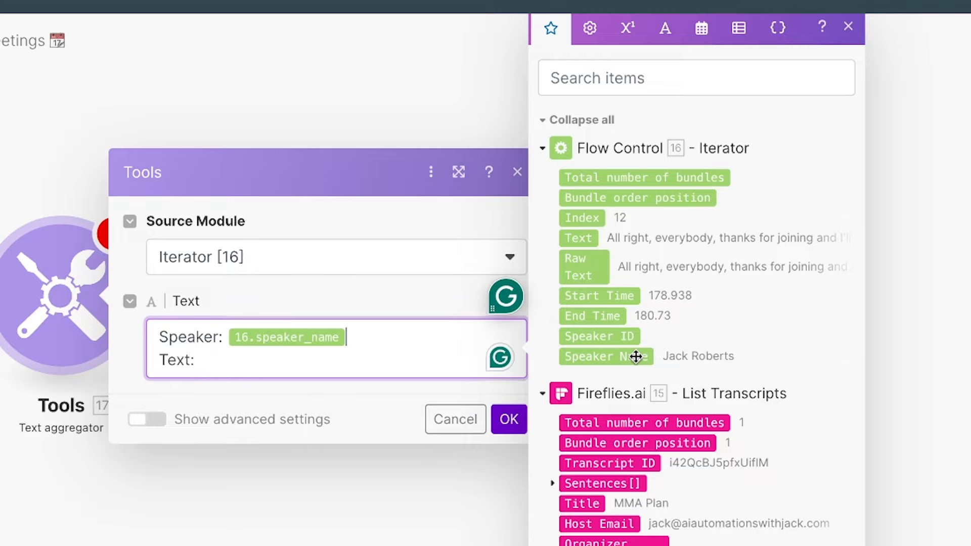
pyautogui.click(580, 278)
pyautogui.click(508, 419)
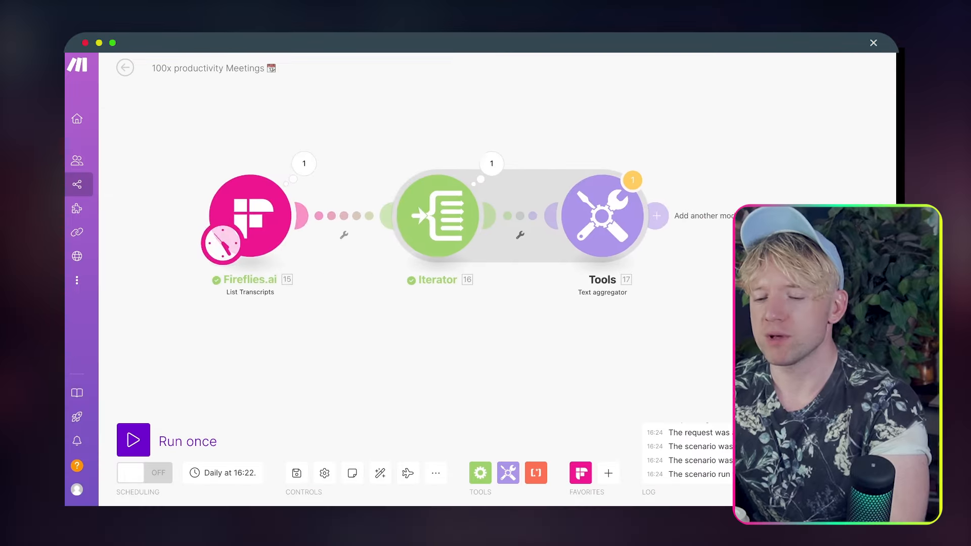
# Run the scenario once despite the route warning and read through the Text aggregator's combined transcript output
pyautogui.click(133, 439)
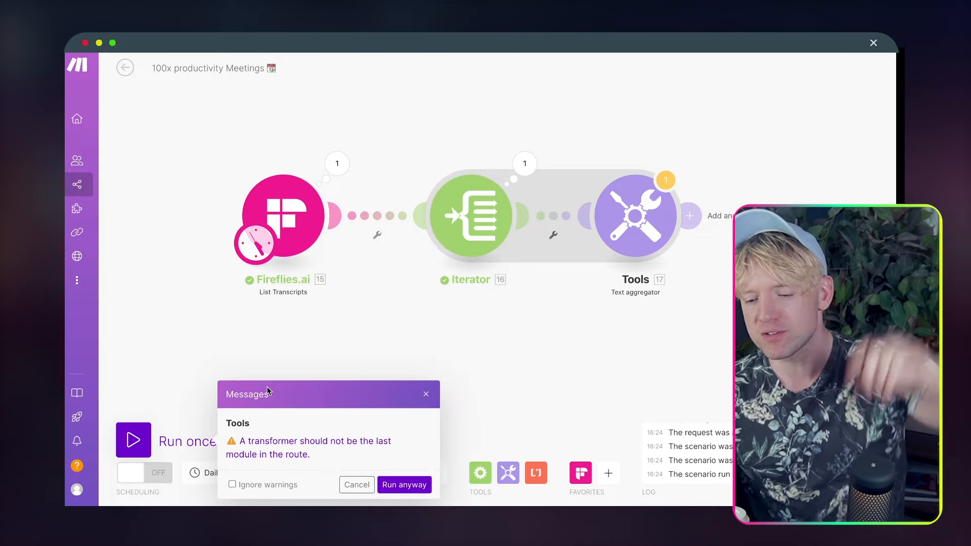
pyautogui.click(399, 484)
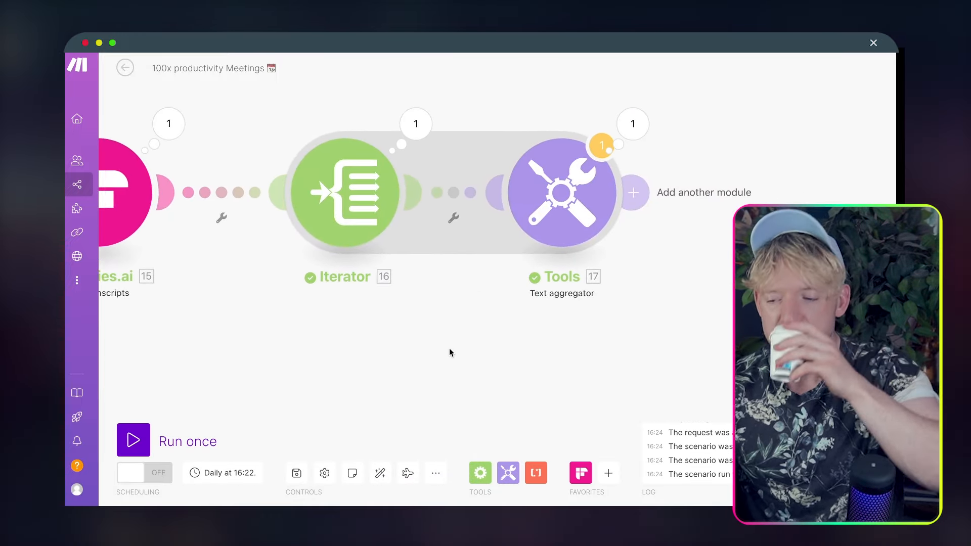
pyautogui.click(486, 123)
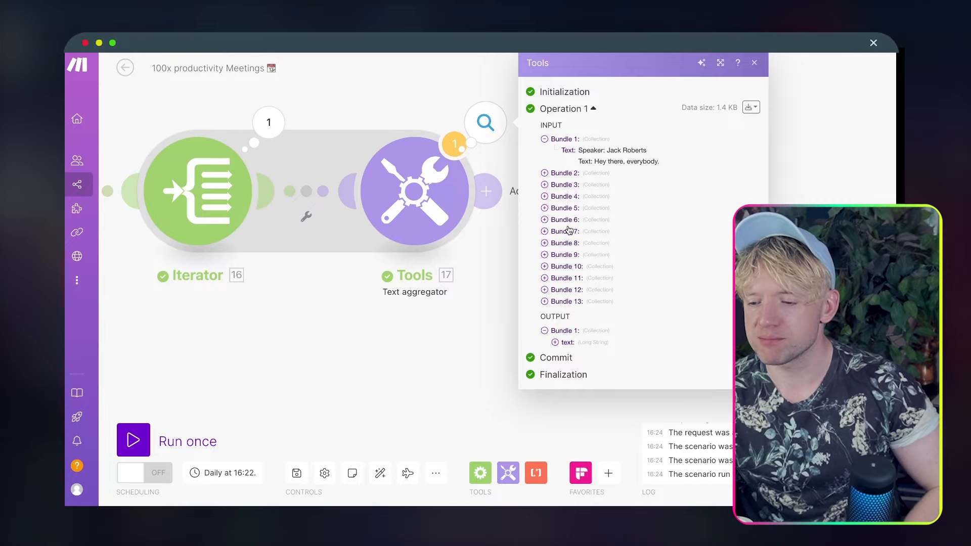
pyautogui.click(555, 343)
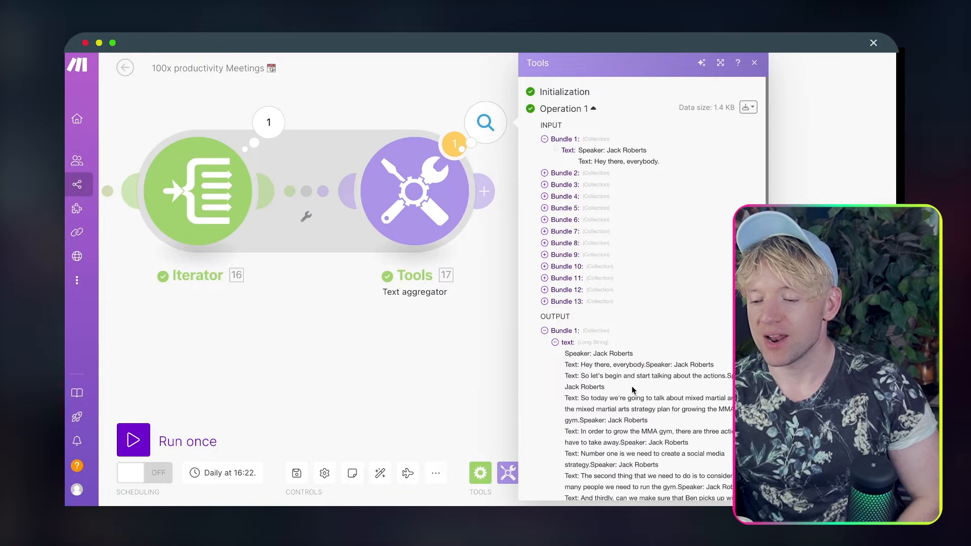
pyautogui.scroll(-2, 632, 389)
pyautogui.moveTo(619, 308); pyautogui.dragTo(633, 307)
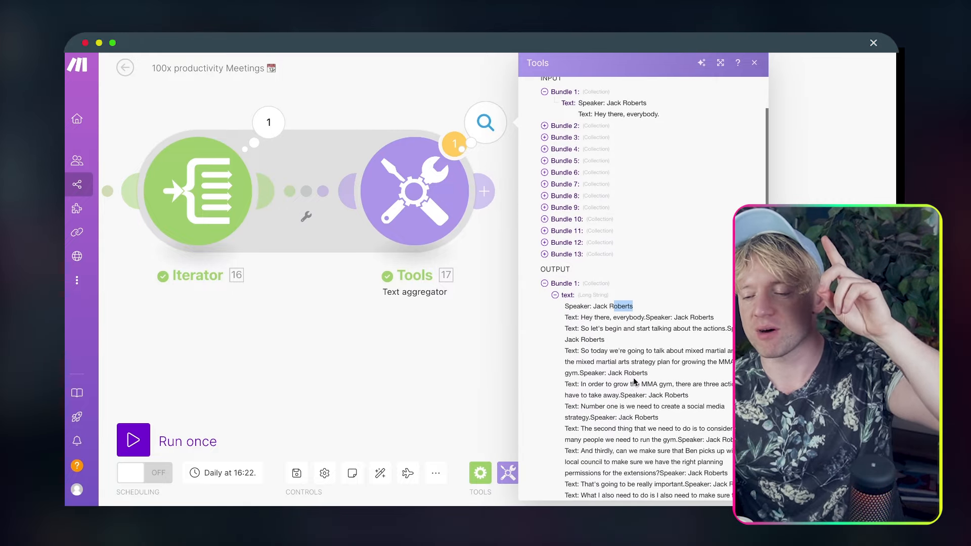
pyautogui.scroll(-7, 635, 380)
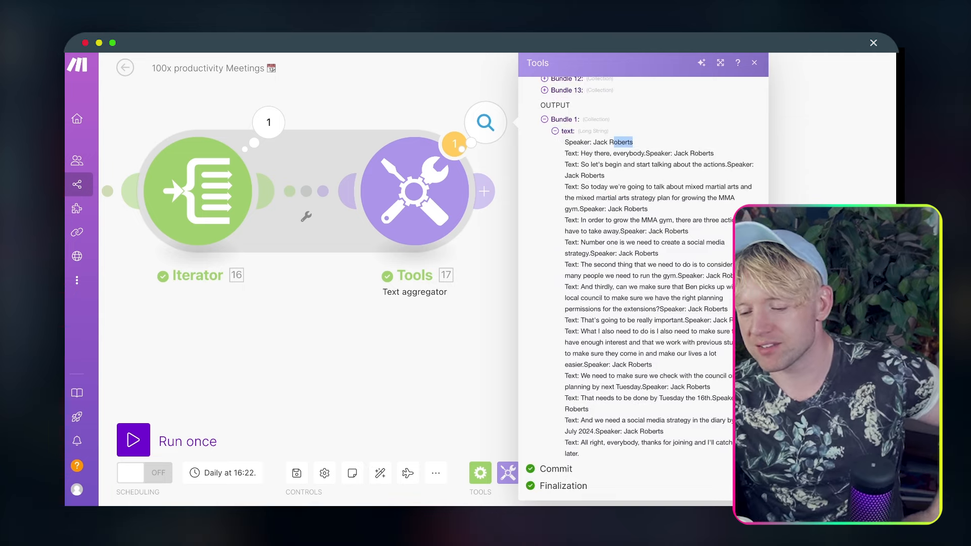
# Copy the Actions and Checklist prompt modules from the finished scenario and paste them into the 100x productivity Meetings scenario
pyautogui.press('Escape')
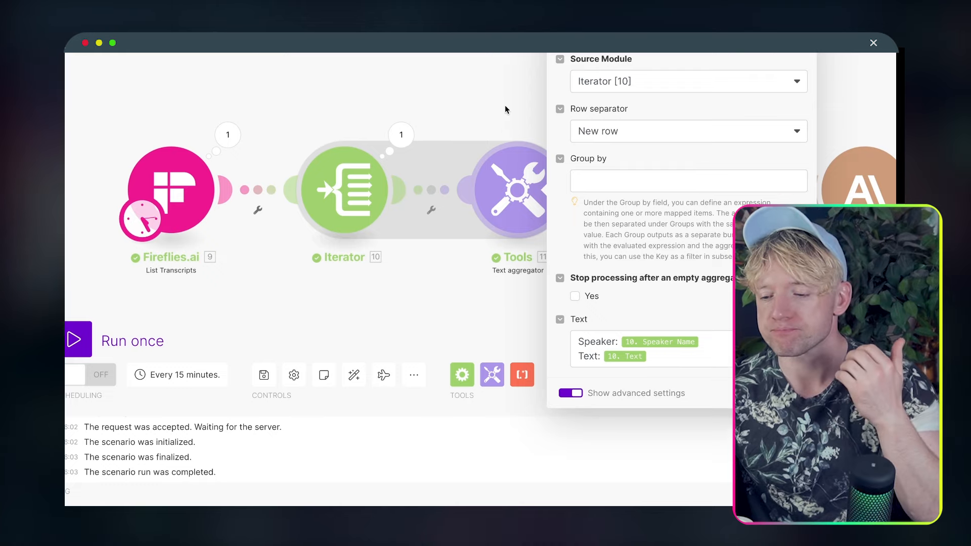
pyautogui.click(526, 90)
pyautogui.moveTo(526, 95); pyautogui.dragTo(383, 93)
pyautogui.scroll(-3, 392, 93)
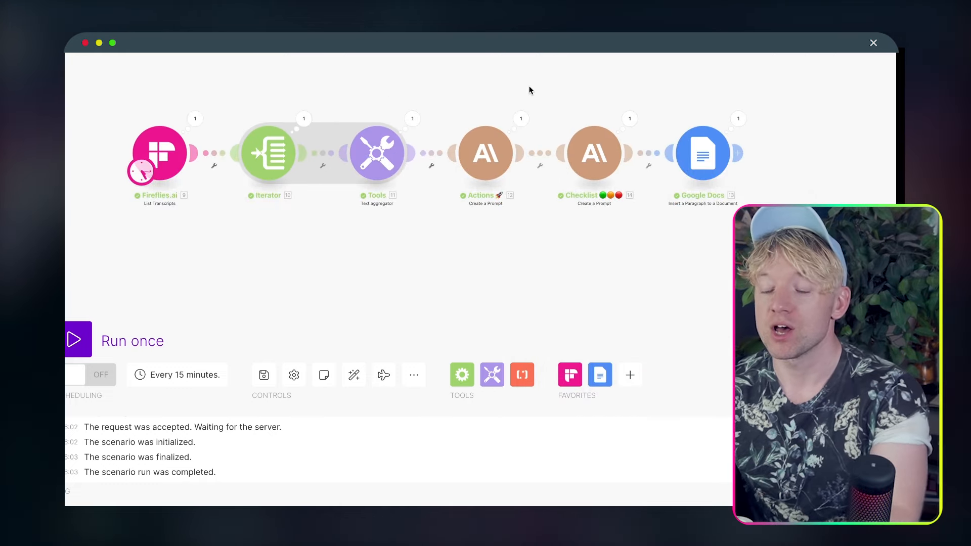
pyautogui.moveTo(639, 83); pyautogui.dragTo(477, 209)
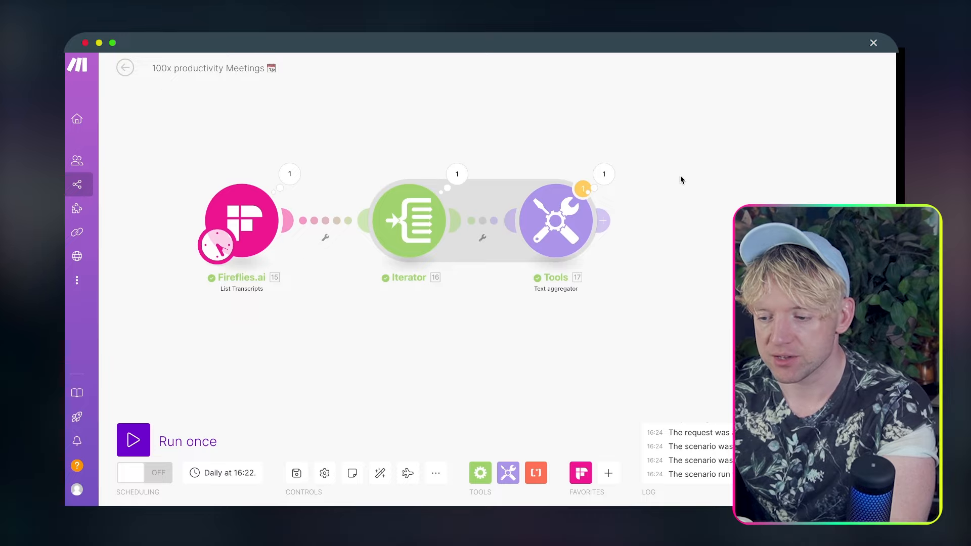
pyautogui.hotkey('ctrl', 'v')
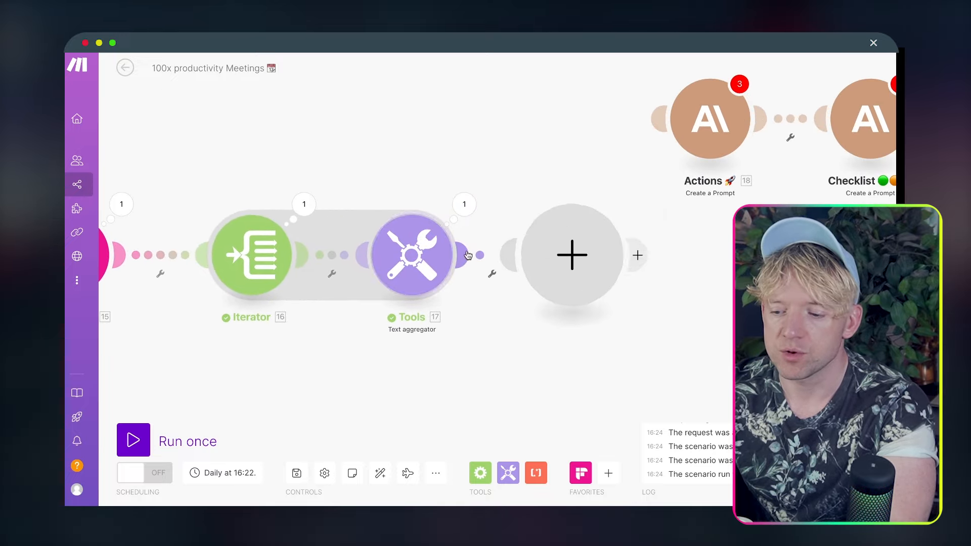
# Try adding an Anthropic Claude Create a Prompt module after the Text aggregator, with claude-3-5-sonnet-20240620 and 4000 max tokens
pyautogui.click(468, 255)
pyautogui.click(502, 351)
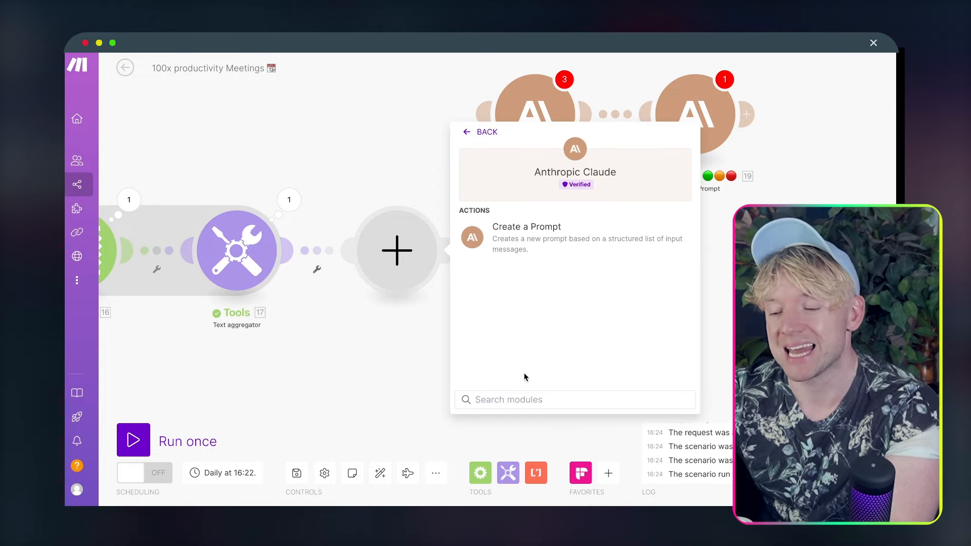
pyautogui.click(553, 239)
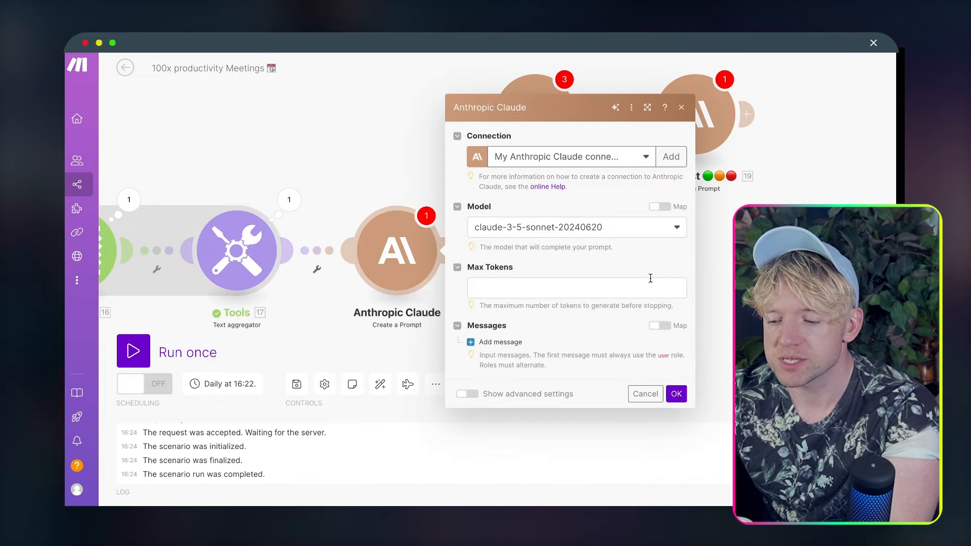
pyautogui.click(589, 288)
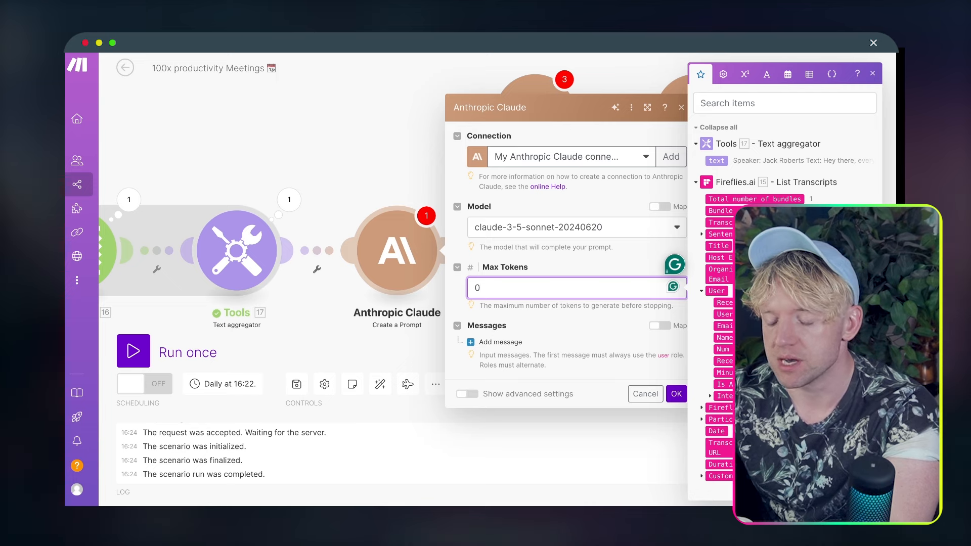
pyautogui.press('BackSpace')
pyautogui.write('4000')
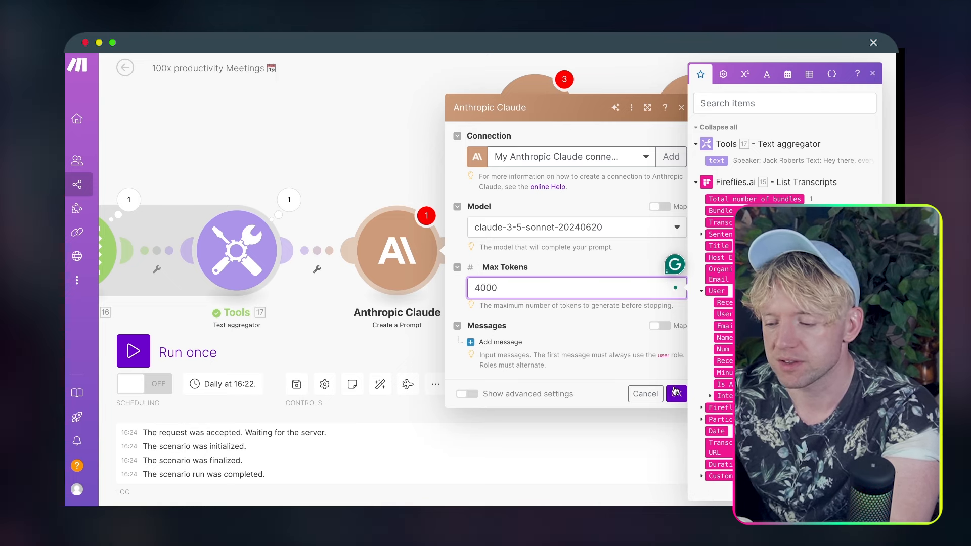
pyautogui.click(602, 205)
pyautogui.click(585, 226)
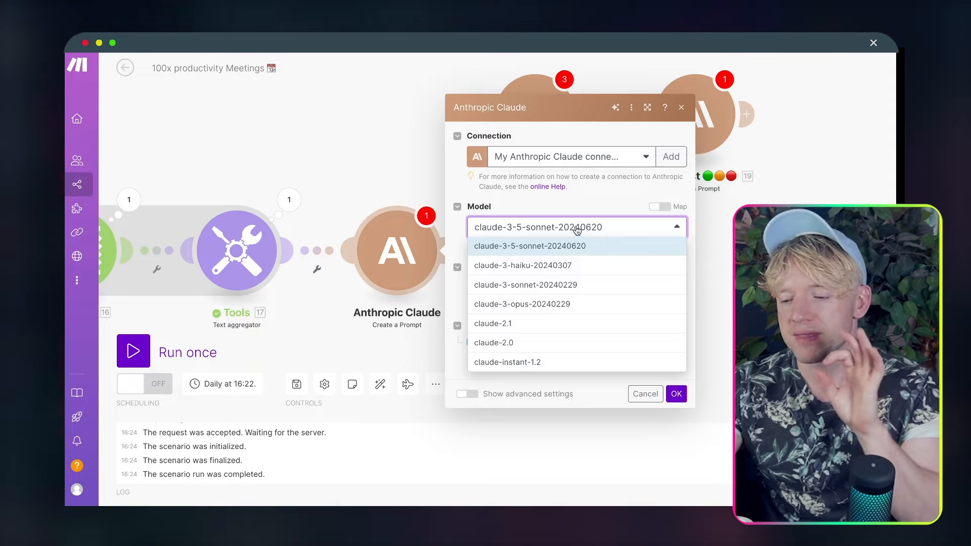
pyautogui.click(575, 228)
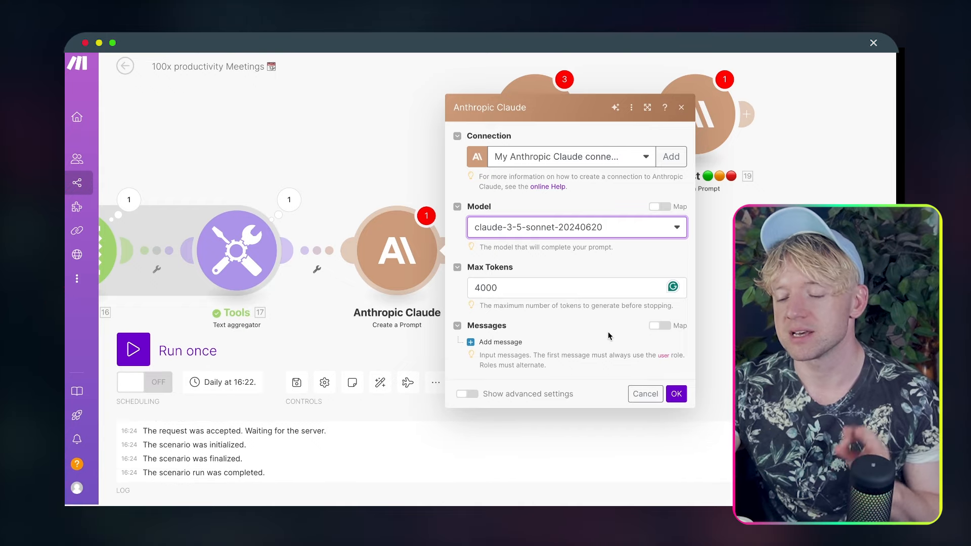
pyautogui.click(645, 393)
# Replace the blank Anthropic Claude module with the pasted Actions module, connected and placed directly after the Text aggregator
pyautogui.click(537, 126)
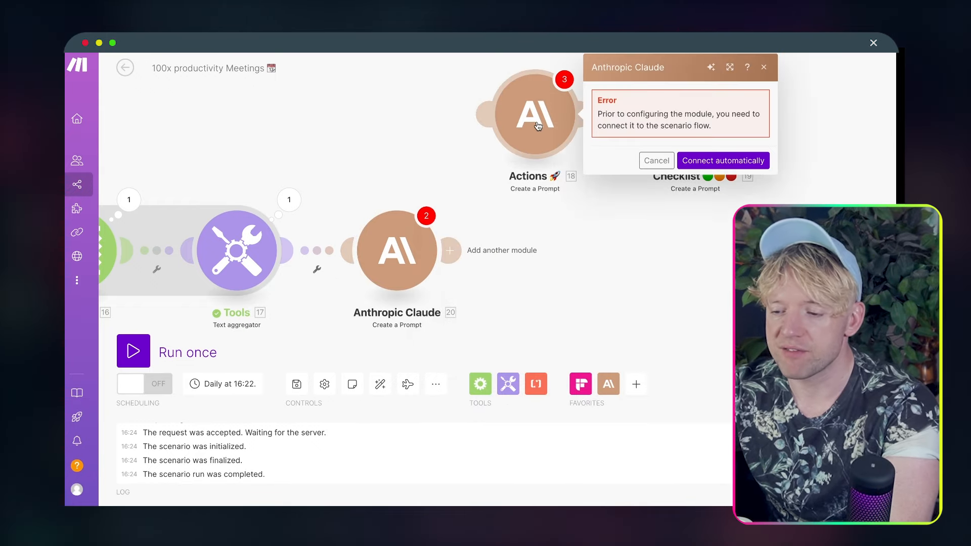
pyautogui.click(714, 162)
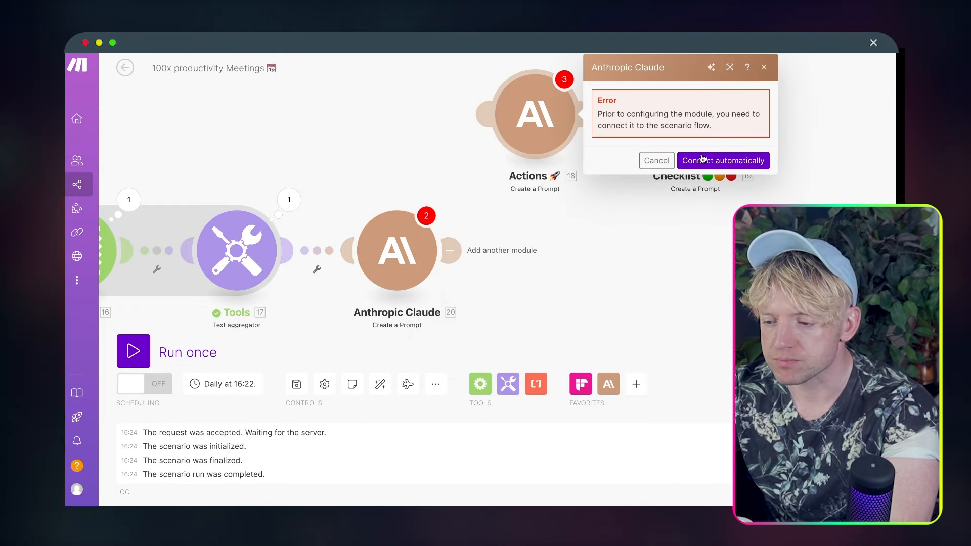
pyautogui.rightClick(402, 268)
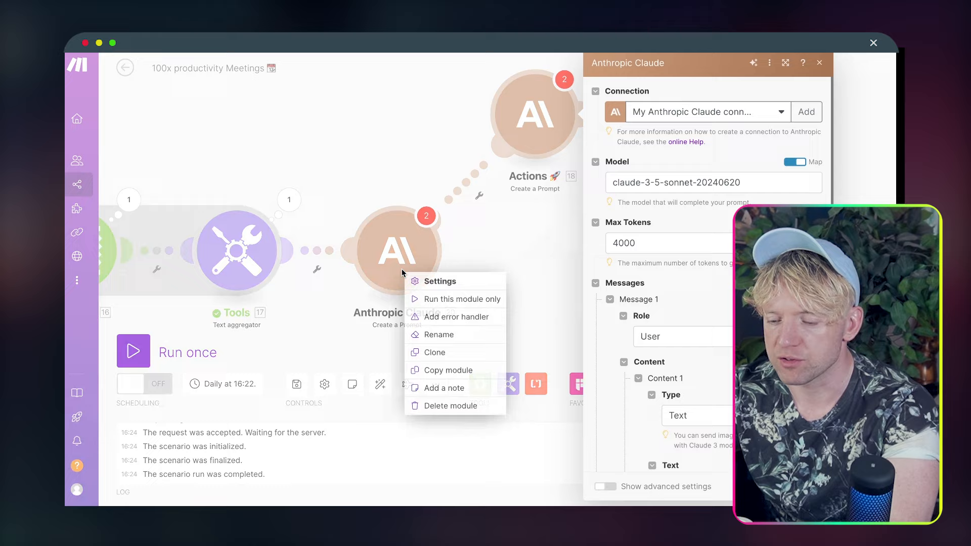
pyautogui.click(445, 403)
pyautogui.moveTo(518, 124); pyautogui.dragTo(394, 243)
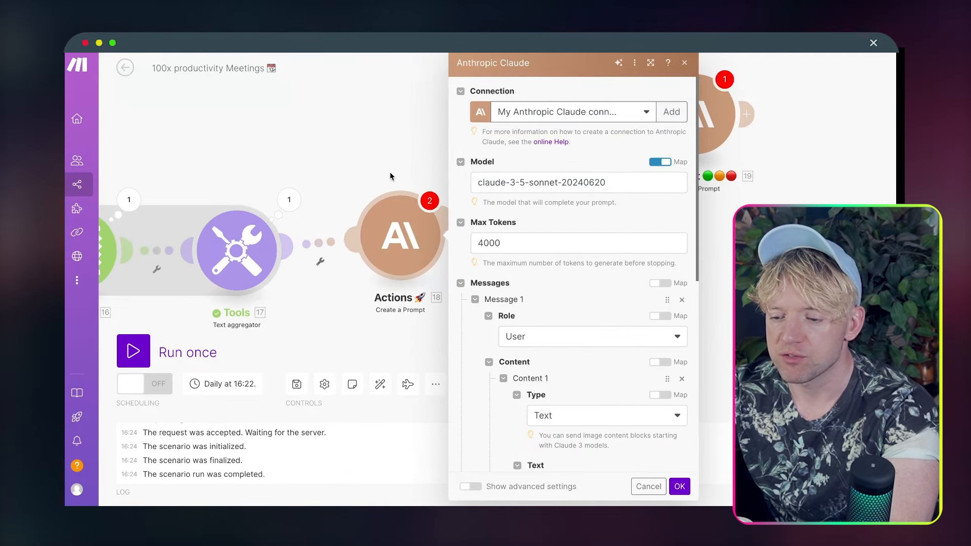
pyautogui.press('Escape')
# Read through the Action Item Extraction Prompt in the Actions module's message, including its output format and notes
pyautogui.click(396, 247)
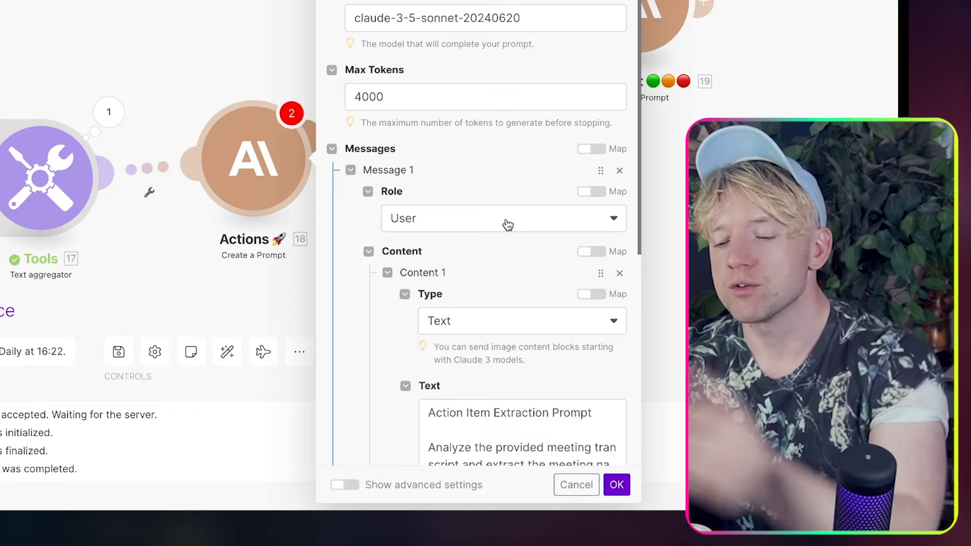
pyautogui.scroll(-5, 505, 259)
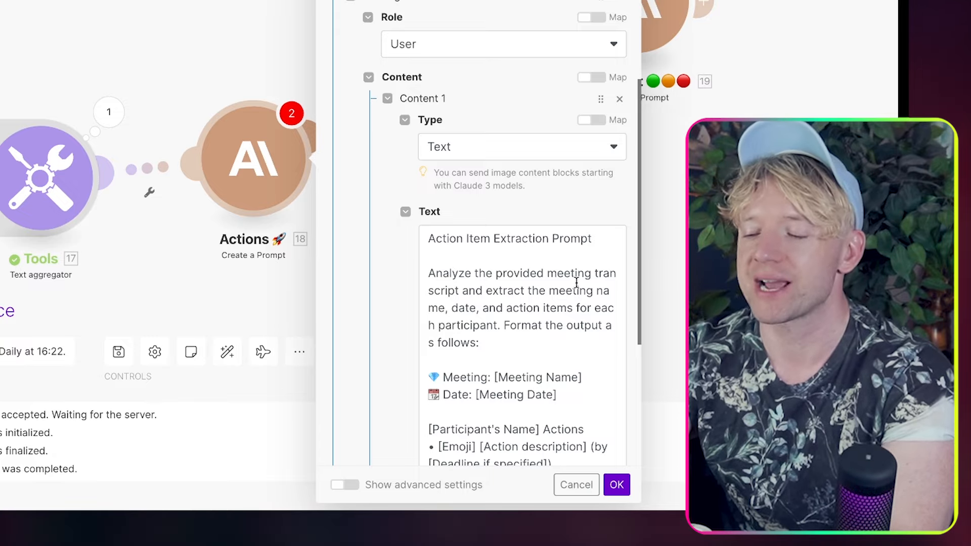
pyautogui.scroll(-3, 576, 282)
pyautogui.scroll(3, 576, 282)
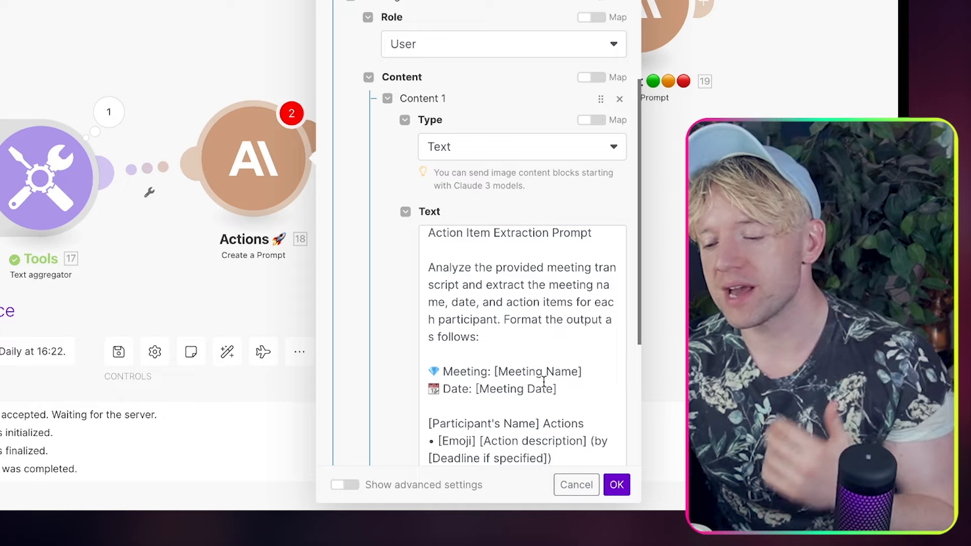
pyautogui.scroll(-5, 544, 381)
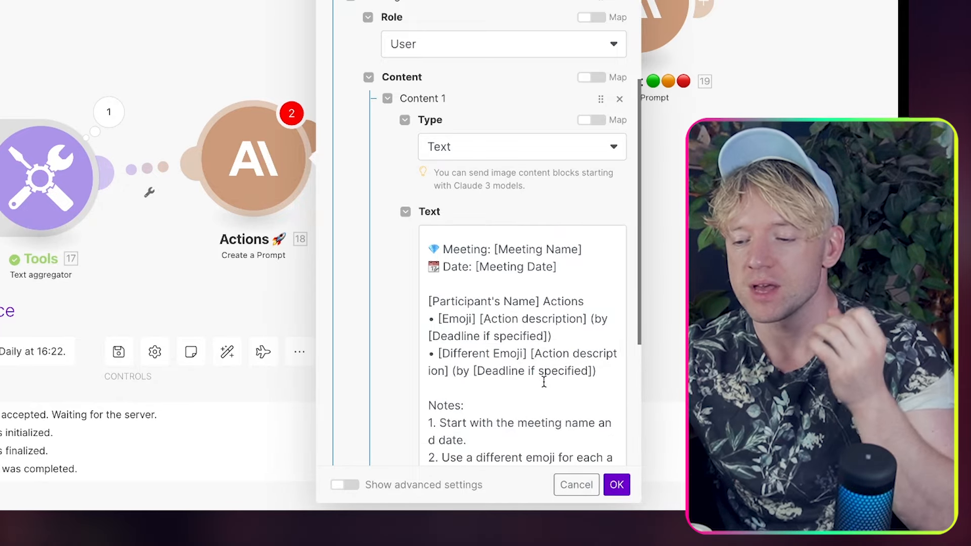
pyautogui.scroll(-3, 543, 382)
pyautogui.scroll(-2, 544, 382)
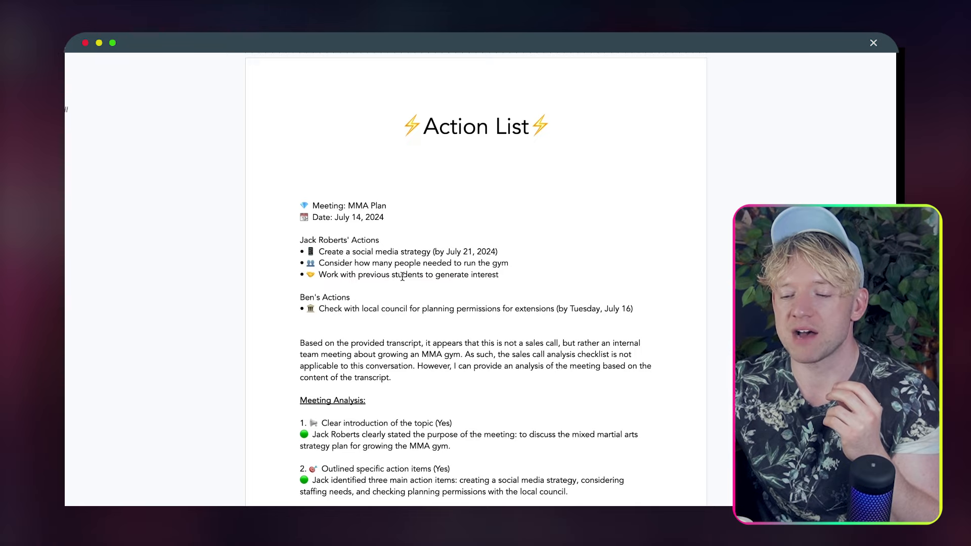
# Switch to the Action List document in Google Docs and examine the meeting name, date and each participant's actions
pyautogui.moveTo(387, 206); pyautogui.dragTo(283, 204)
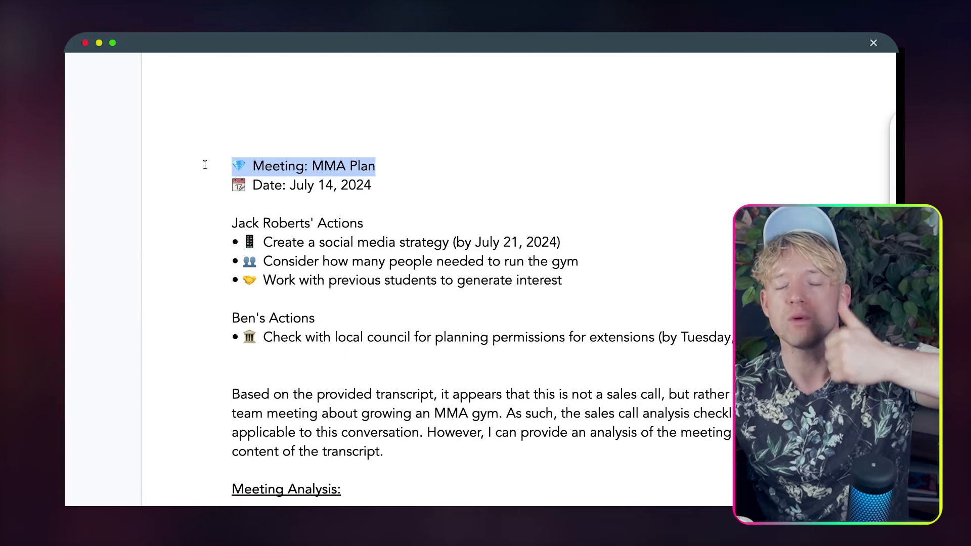
pyautogui.moveTo(374, 185); pyautogui.dragTo(152, 185)
pyautogui.click(263, 261)
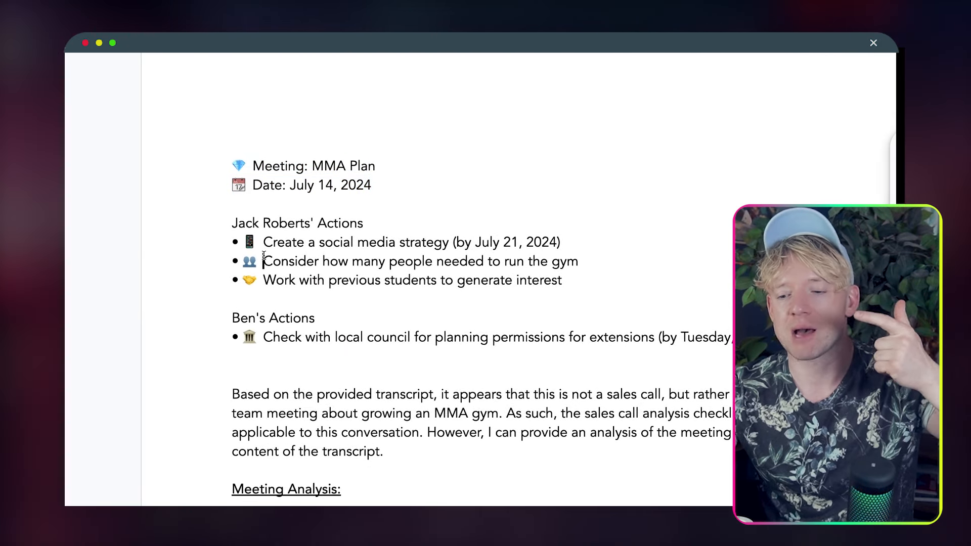
pyautogui.moveTo(363, 225); pyautogui.dragTo(190, 226)
pyautogui.click(379, 312)
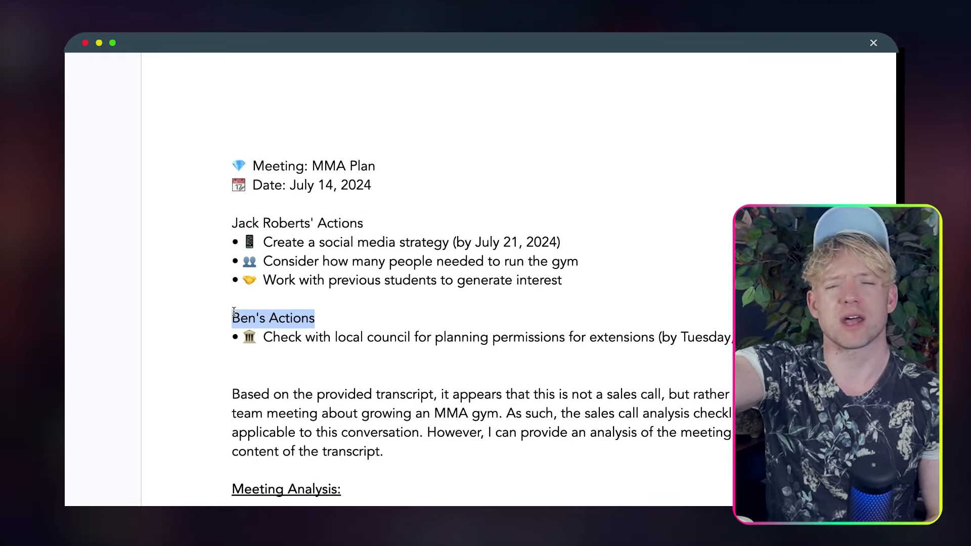
pyautogui.moveTo(270, 250); pyautogui.dragTo(343, 282)
pyautogui.click(453, 245)
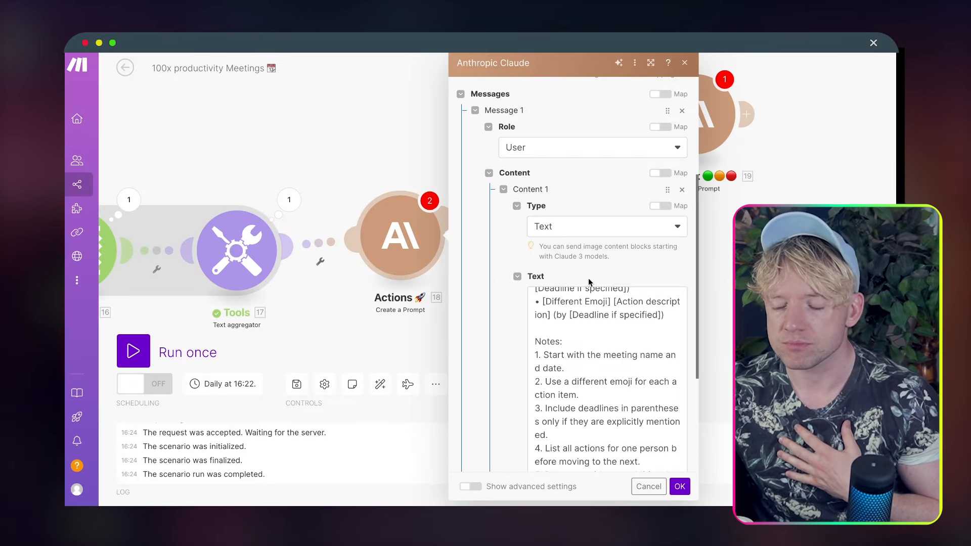
# Return to the Actions module in Make and review the prompt's numbered notes and example format
pyautogui.scroll(-2, 567, 333)
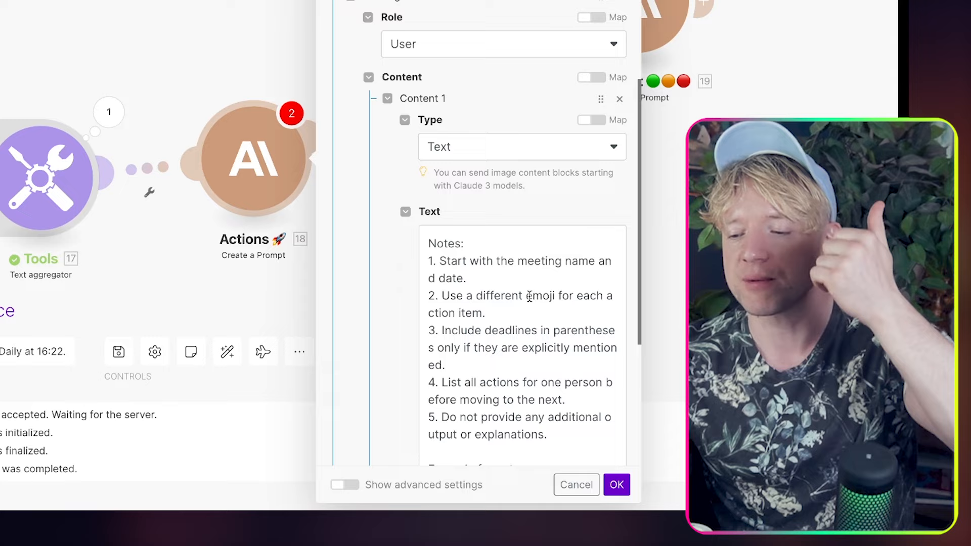
pyautogui.scroll(-2, 529, 296)
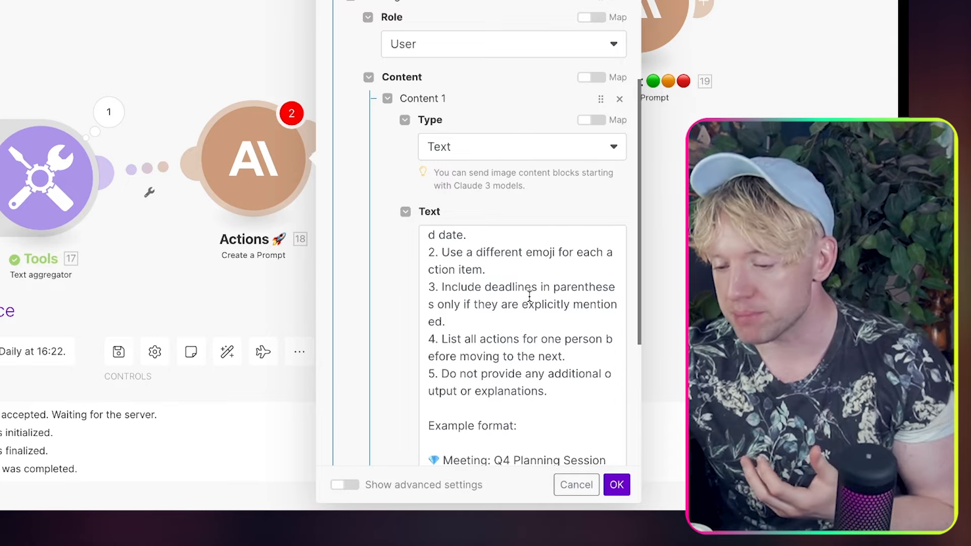
pyautogui.scroll(-4, 561, 333)
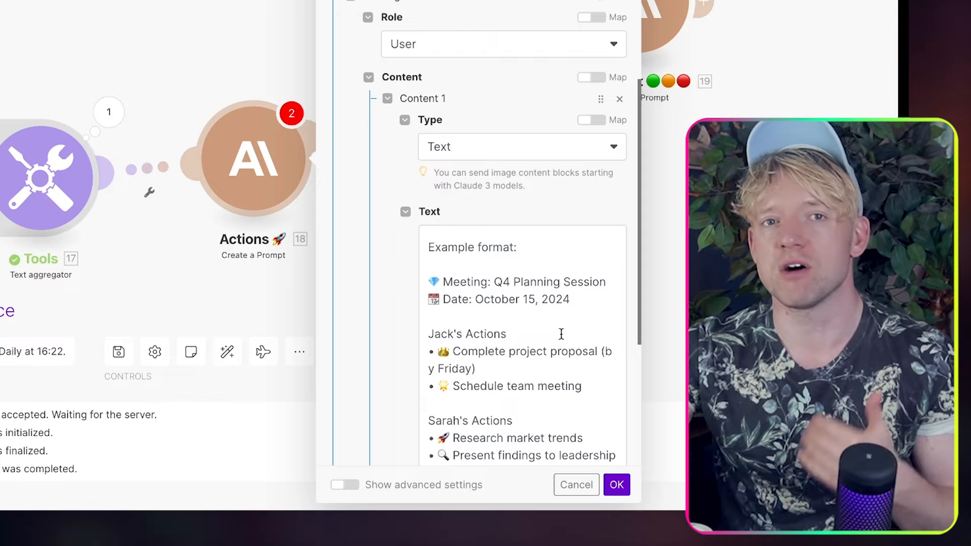
pyautogui.click(561, 334)
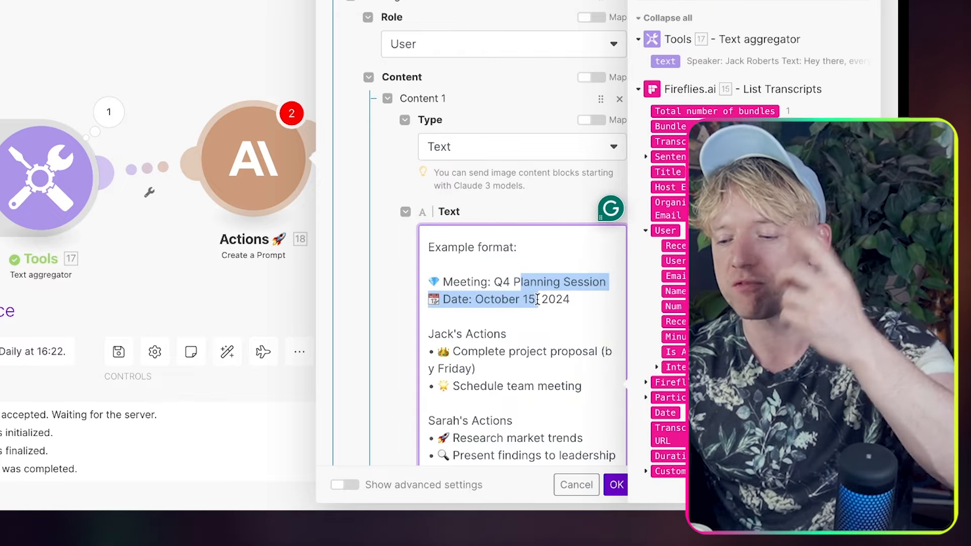
pyautogui.scroll(-1, 531, 338)
pyautogui.scroll(-3, 531, 405)
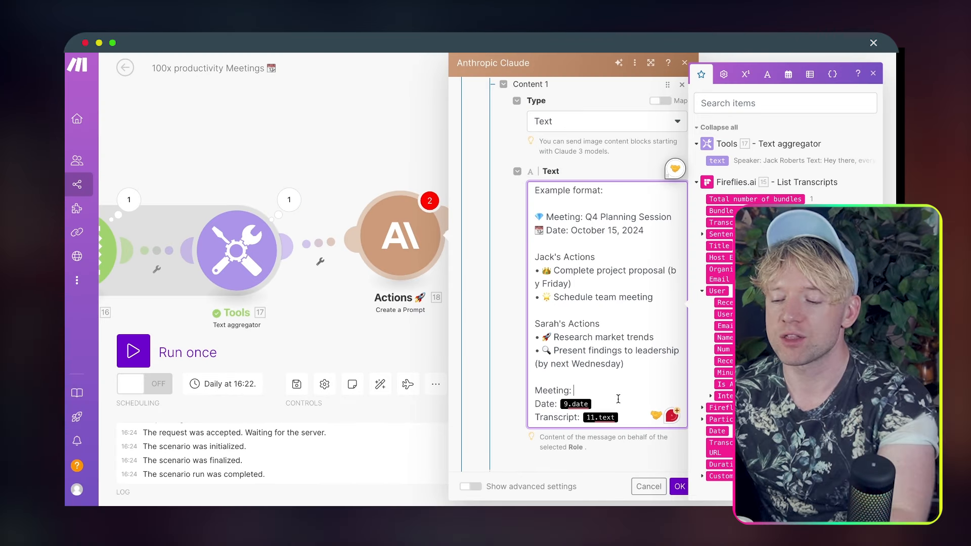
# Remove the outdated mapped values from the Date and Transcript lines at the end of the Actions prompt
pyautogui.click(617, 399)
pyautogui.press('BackSpace')
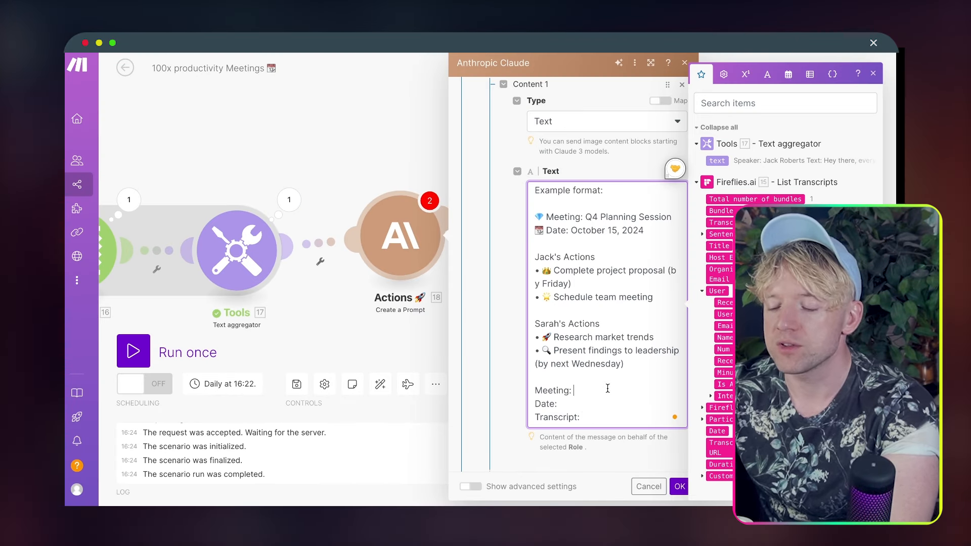
pyautogui.click(347, 332)
# Map the Fireflies.ai transcript Title after "Meeting:" in the Actions module's prompt text
pyautogui.hscroll(5, 323, 334)
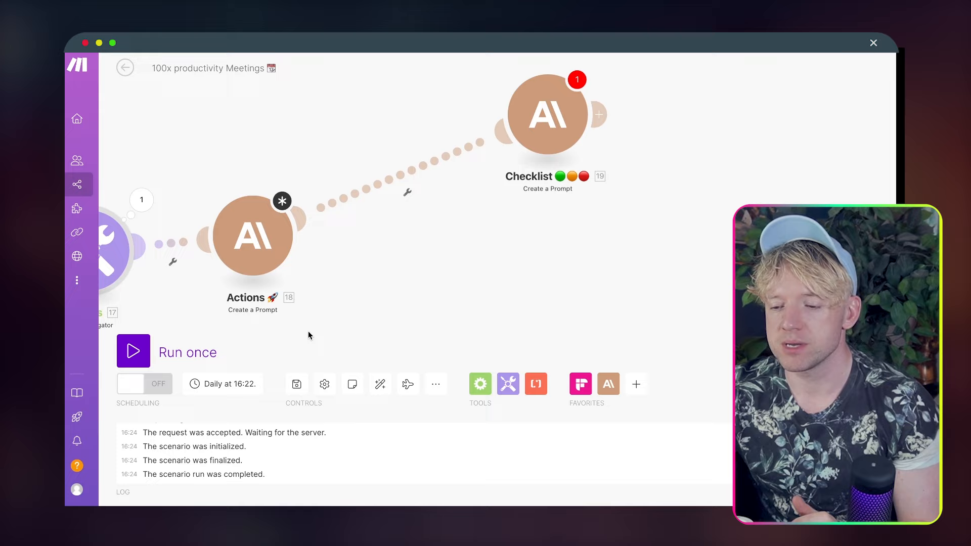
pyautogui.click(247, 242)
pyautogui.scroll(-10, 406, 301)
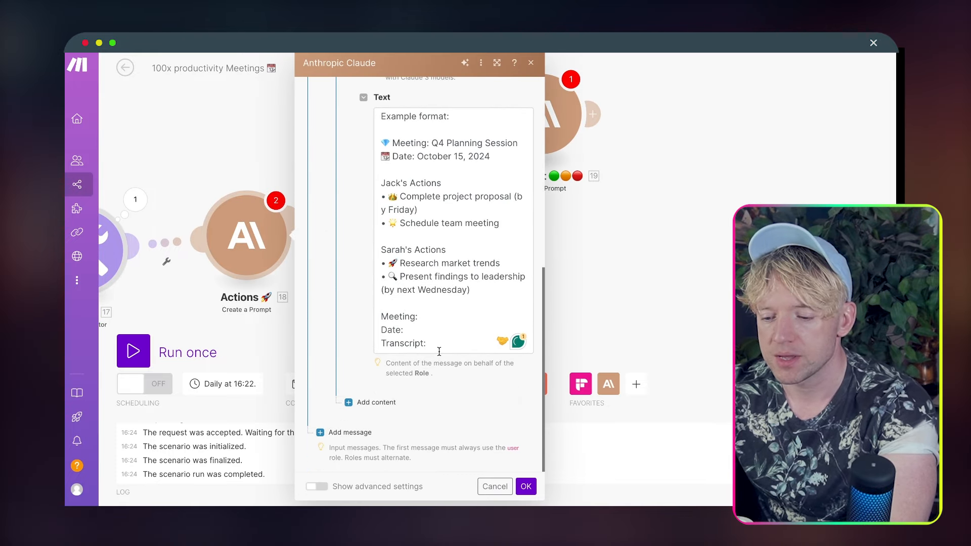
pyautogui.click(438, 316)
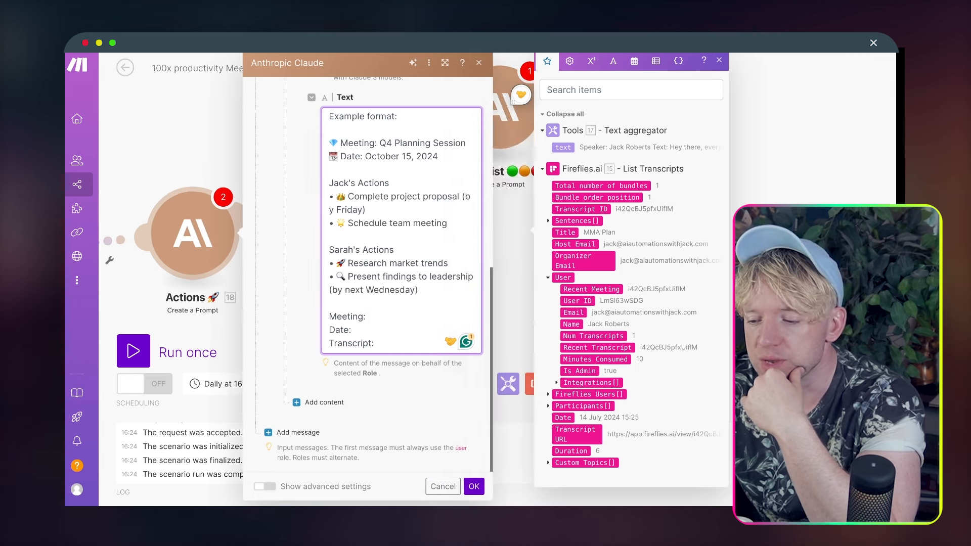
pyautogui.press('Escape')
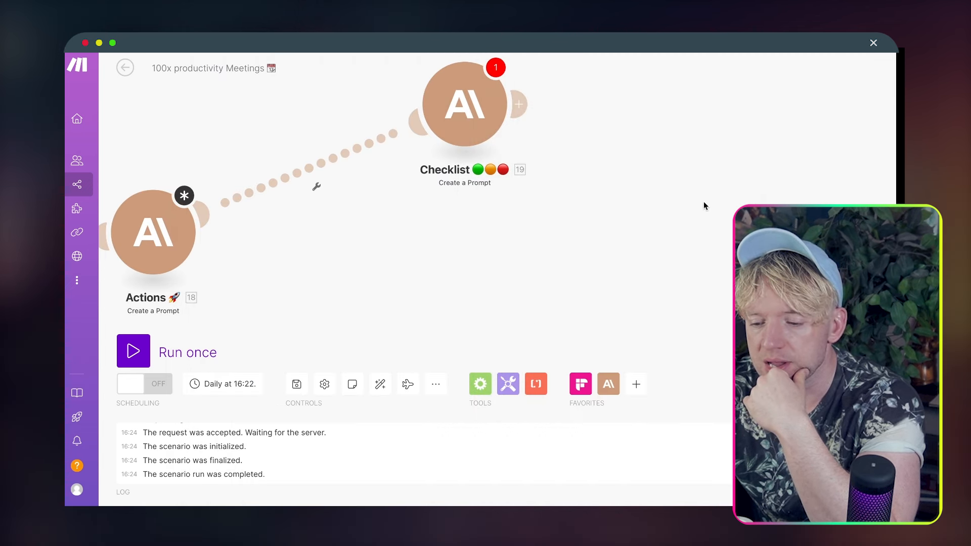
pyautogui.click(153, 233)
pyautogui.click(338, 310)
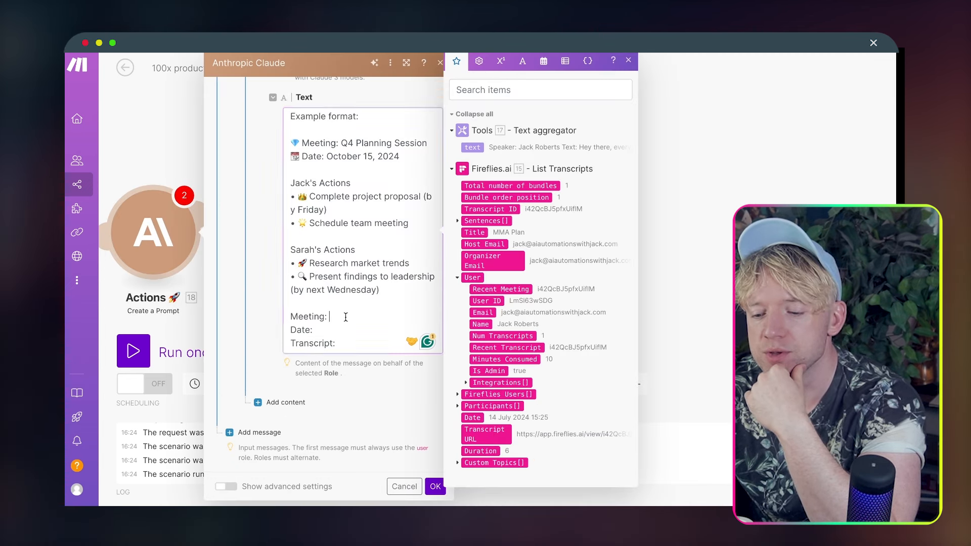
pyautogui.click(480, 232)
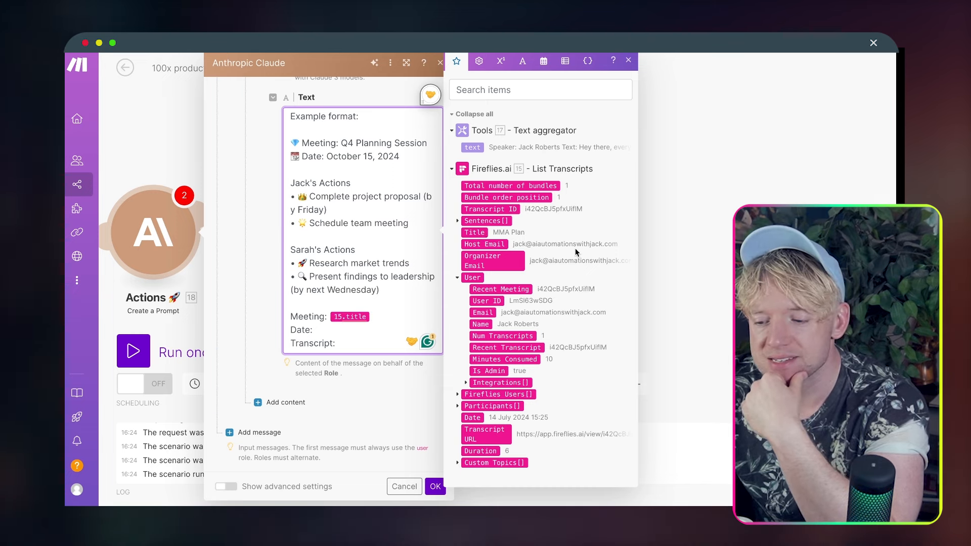
# Map the Fireflies.ai Date after "Date:" and the Text aggregator's text after "Transcript:" in the Actions prompt, and save the module
pyautogui.click(479, 420)
pyautogui.click(372, 348)
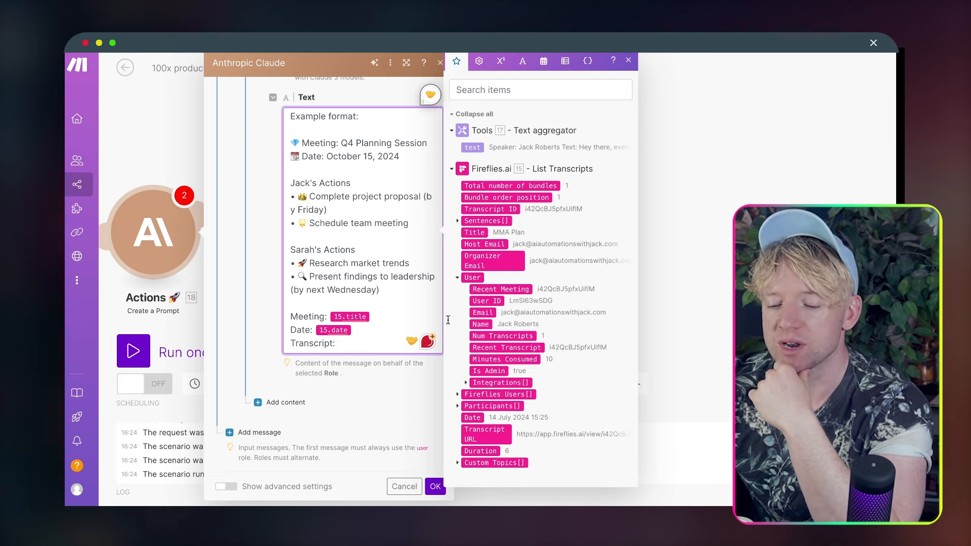
pyautogui.click(472, 147)
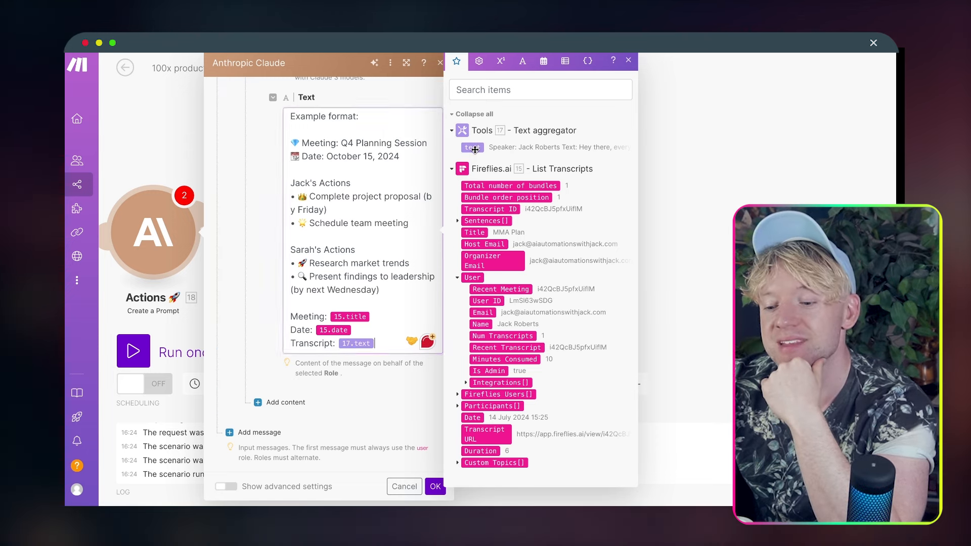
pyautogui.click(434, 491)
# Unlink the Actions and Checklist modules and insert a new Anthropic Claude Create a Prompt module between them
pyautogui.moveTo(464, 126); pyautogui.dragTo(466, 233)
pyautogui.click(310, 242)
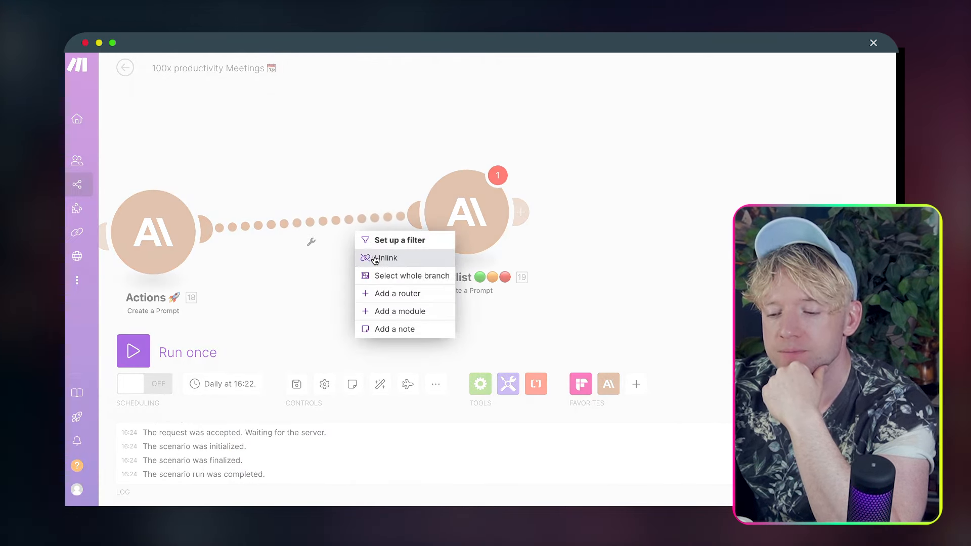
pyautogui.click(385, 258)
pyautogui.click(609, 385)
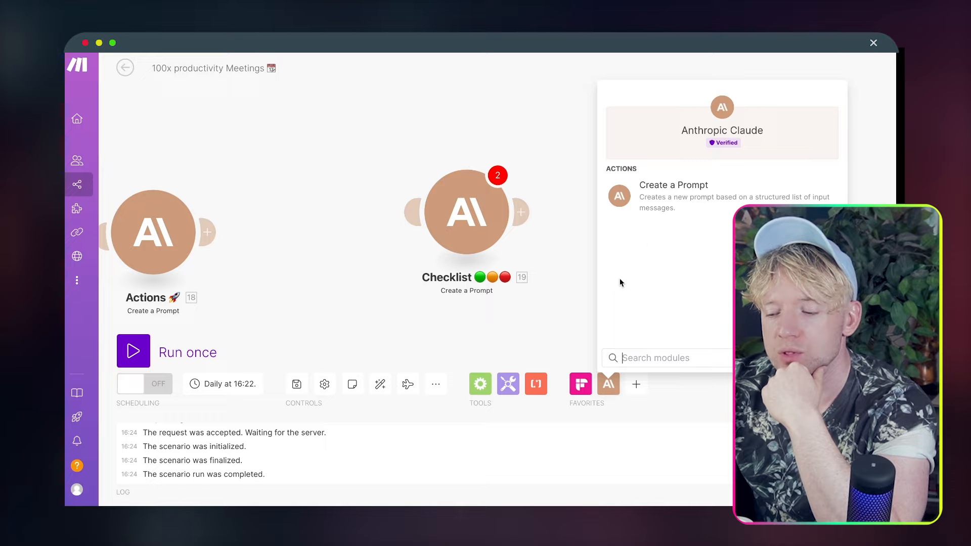
pyautogui.click(671, 210)
pyautogui.moveTo(676, 200); pyautogui.dragTo(314, 235)
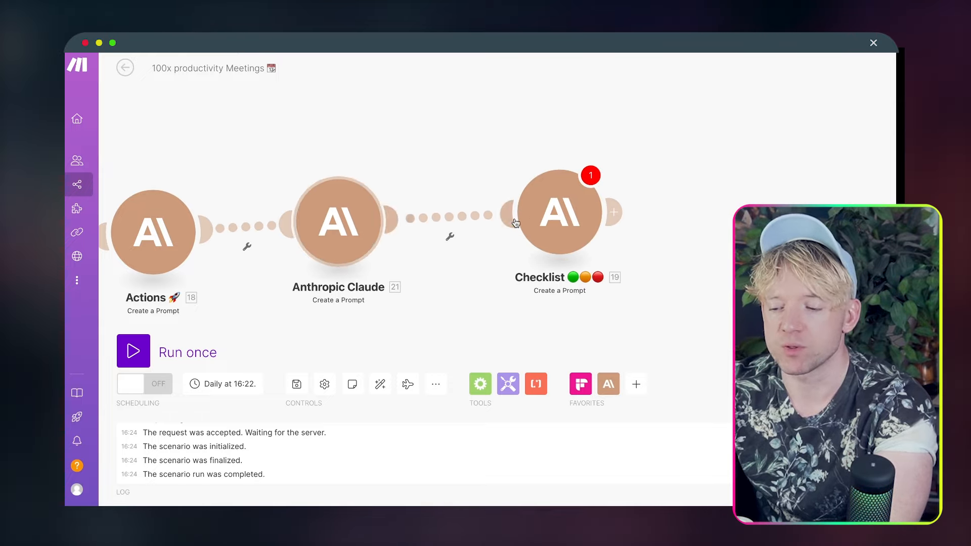
# Rename the new Anthropic Claude module to "Checklist 🟢🟠🔴", copying the name from the existing Checklist module
pyautogui.rightClick(558, 212)
pyautogui.click(590, 278)
pyautogui.hotkey('ctrl', 'c')
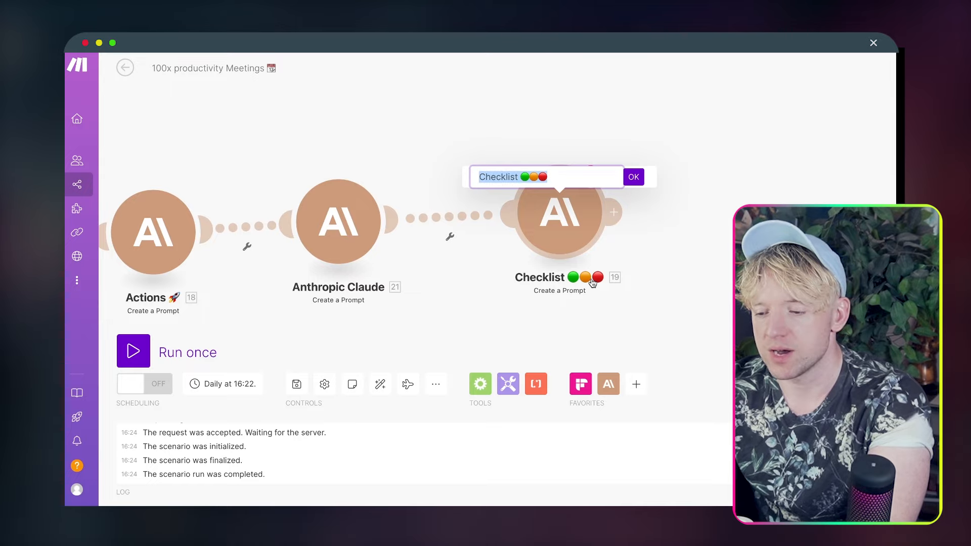
pyautogui.click(643, 271)
pyautogui.rightClick(338, 209)
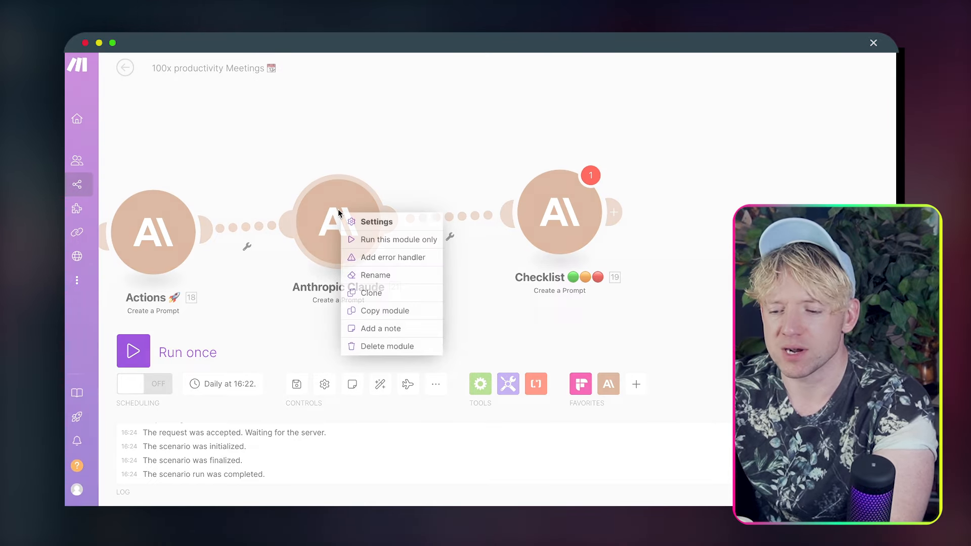
pyautogui.click(375, 274)
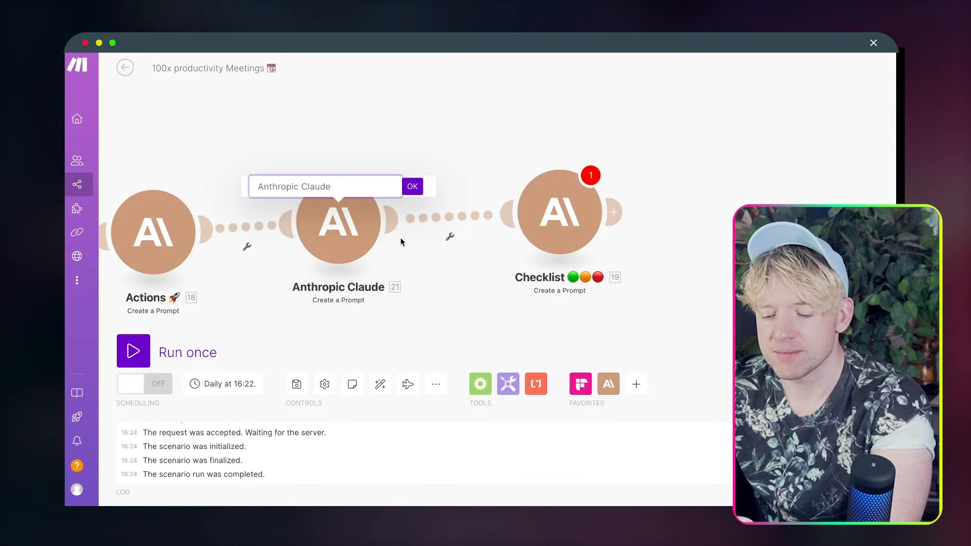
pyautogui.hotkey('ctrl', 'a')
pyautogui.hotkey('ctrl', 'v')
pyautogui.click(412, 186)
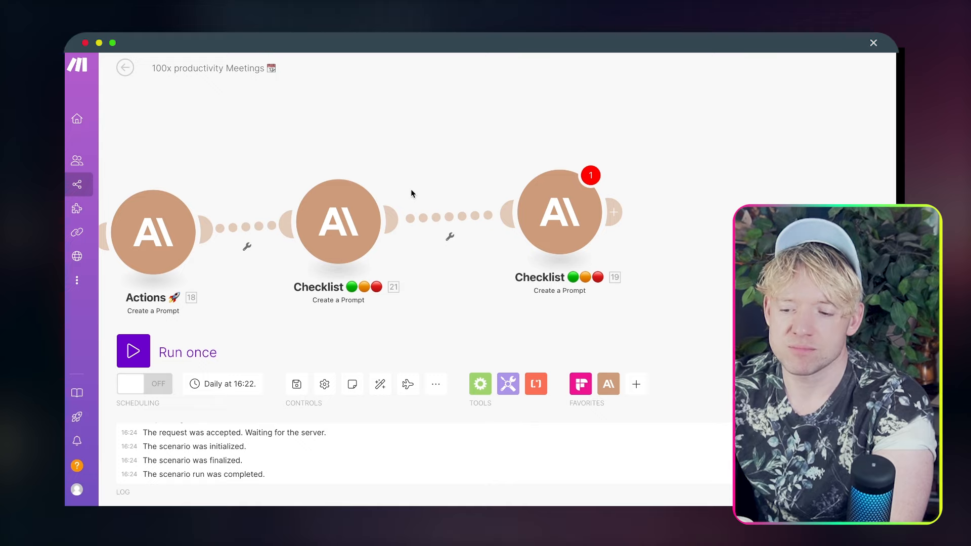
# Set Max Tokens to 4000 in the new Checklist module and add a message with the User role
pyautogui.click(340, 259)
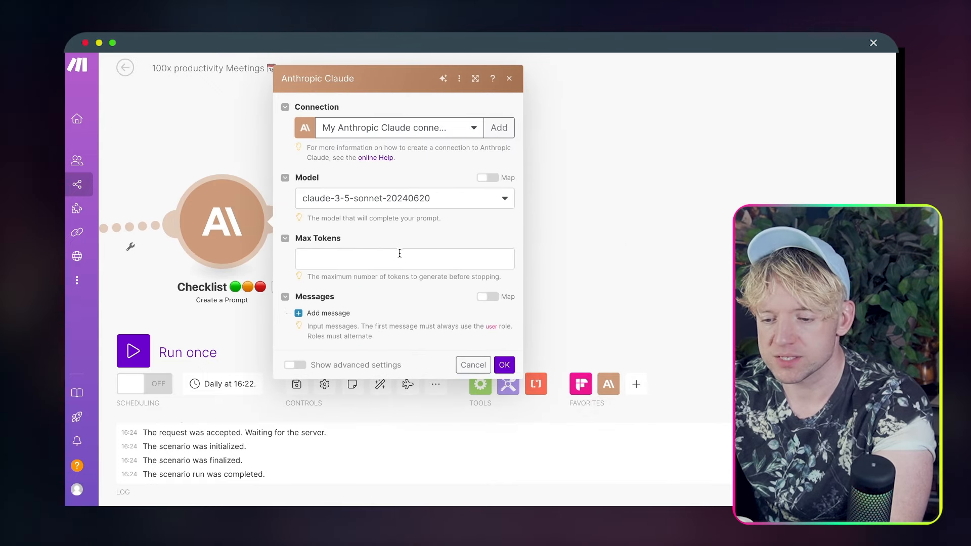
pyautogui.click(399, 255)
pyautogui.write('4000')
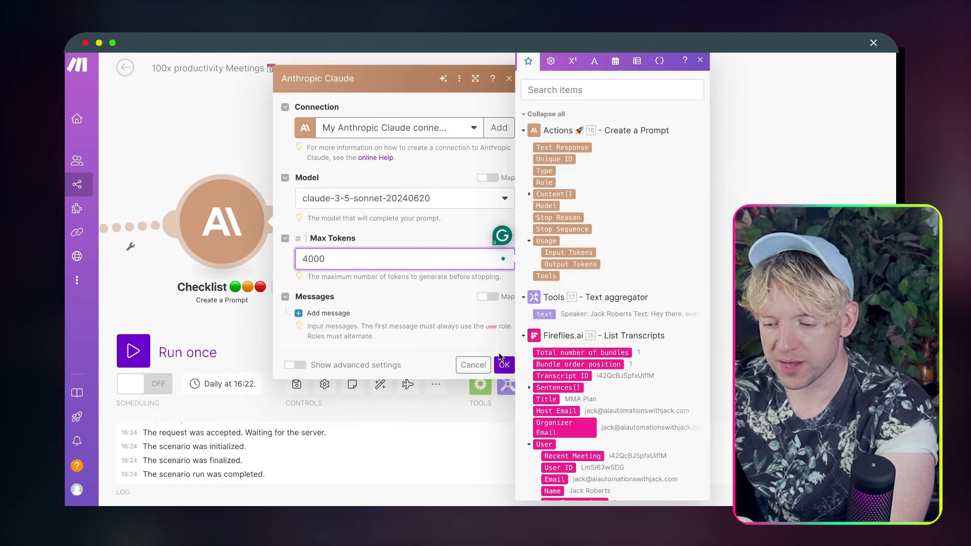
pyautogui.click(408, 293)
pyautogui.click(326, 313)
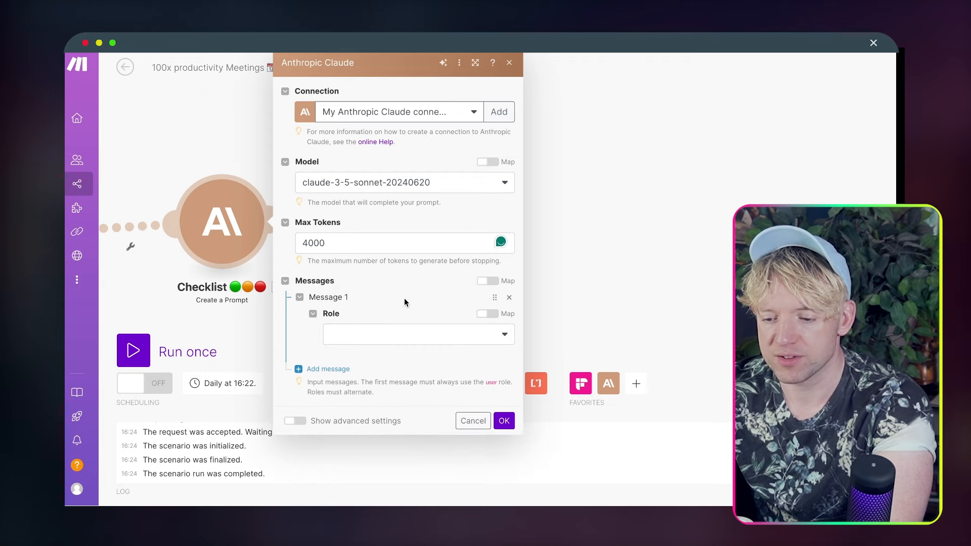
pyautogui.click(383, 333)
pyautogui.click(374, 350)
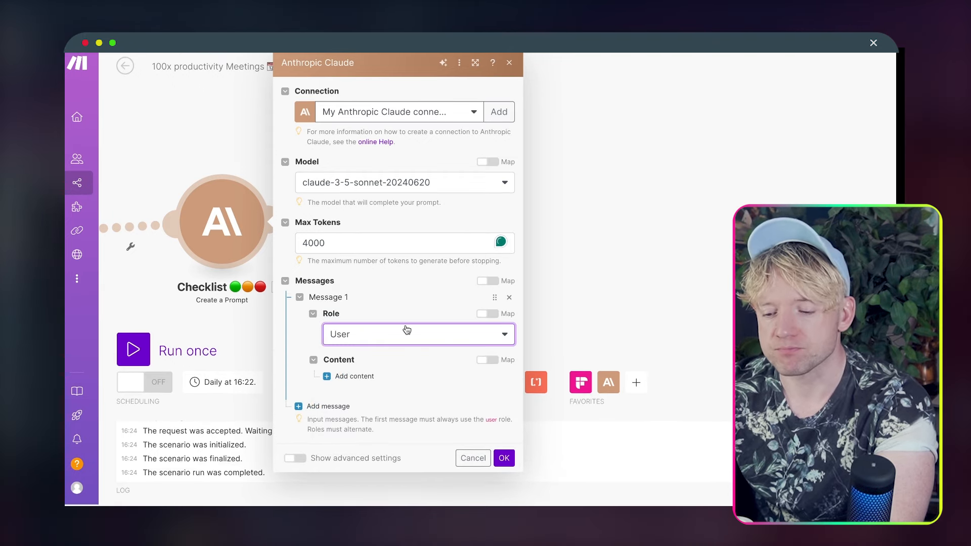
# Add a content item of type Text to the new module's message and start its text
pyautogui.click(327, 376)
pyautogui.scroll(-2, 417, 341)
pyautogui.click(409, 347)
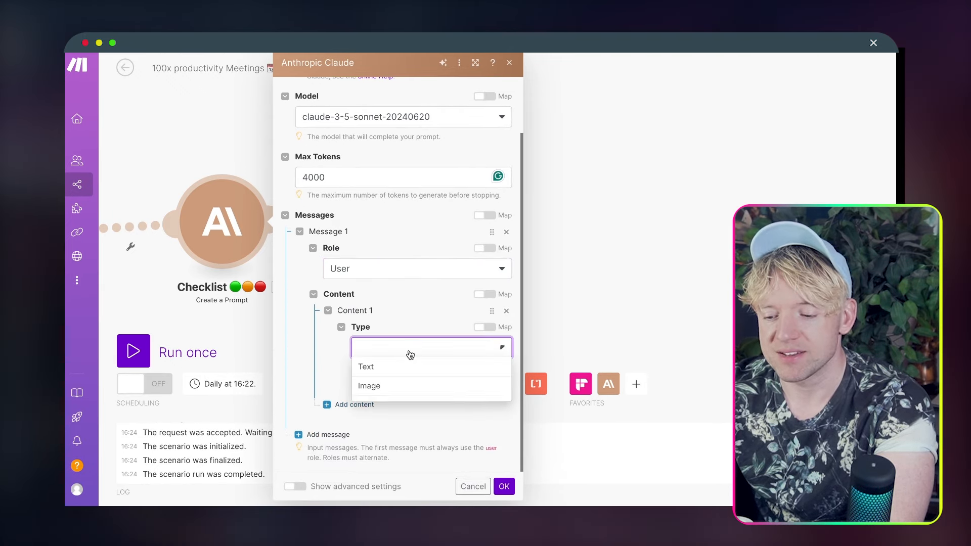
pyautogui.click(405, 367)
pyautogui.scroll(-2, 435, 379)
pyautogui.click(419, 346)
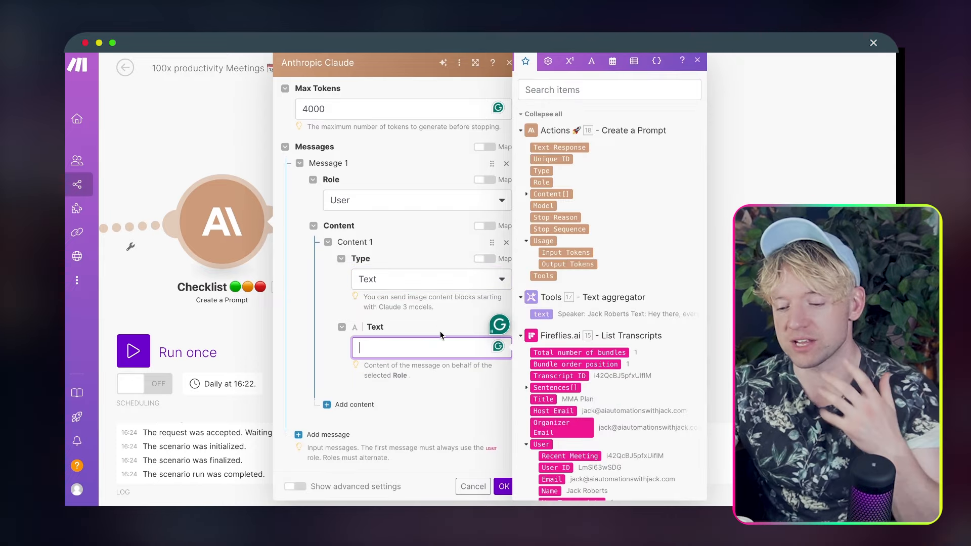
# Delete the newly added Checklist module, keeping the original one
pyautogui.click(223, 226)
pyautogui.rightClick(222, 225)
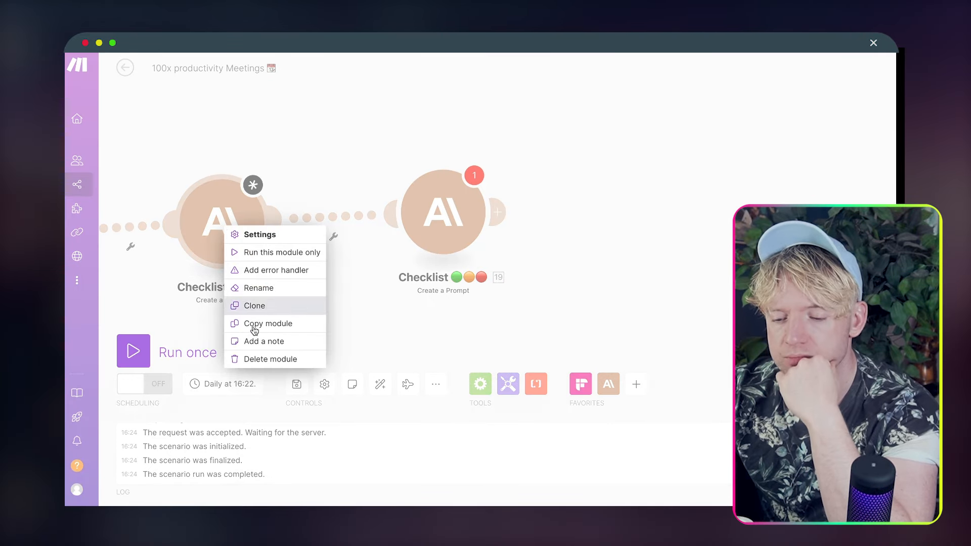
pyautogui.click(264, 355)
# Open the original Checklist module and review its model, token limit, message settings and the prompt's opening task description
pyautogui.click(253, 235)
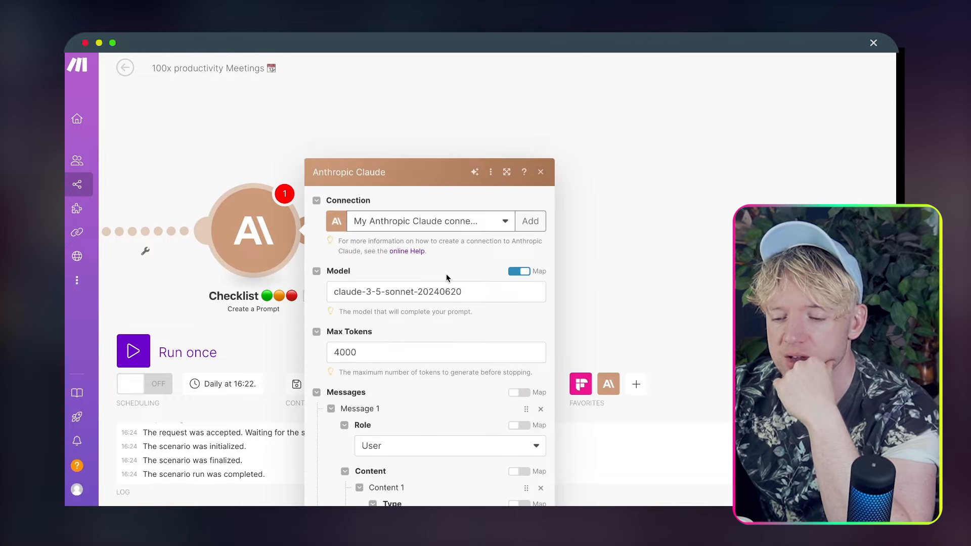
pyautogui.scroll(-5, 466, 296)
pyautogui.scroll(-2, 467, 296)
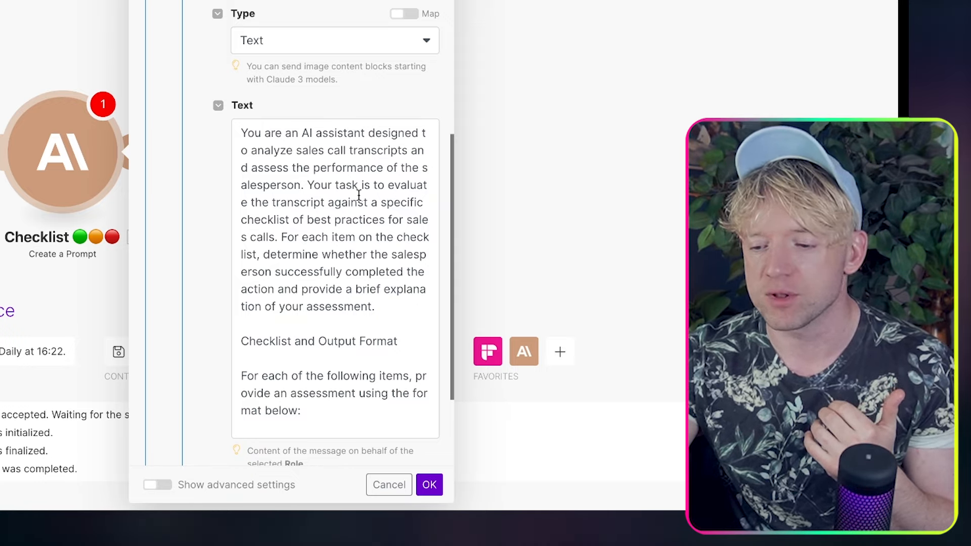
pyautogui.click(361, 211)
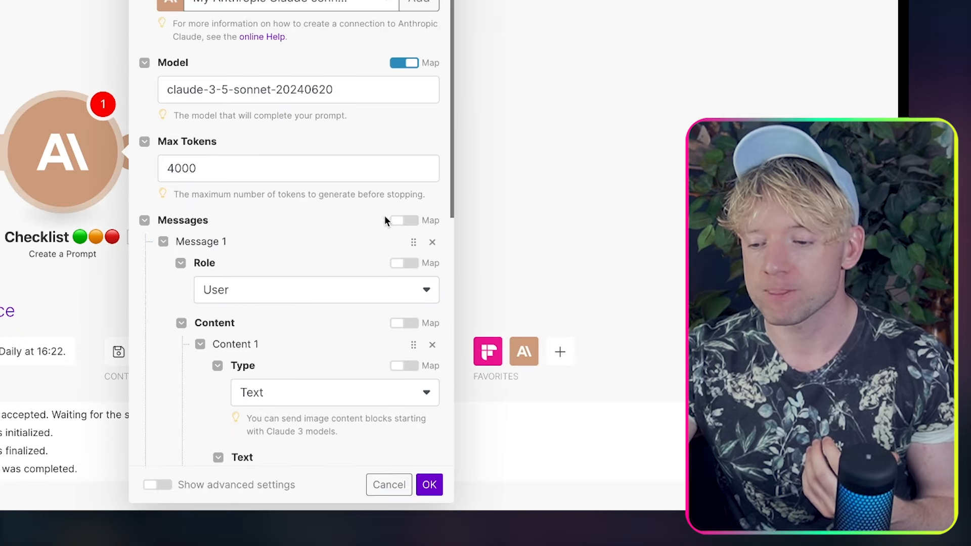
pyautogui.scroll(-10, 276, 349)
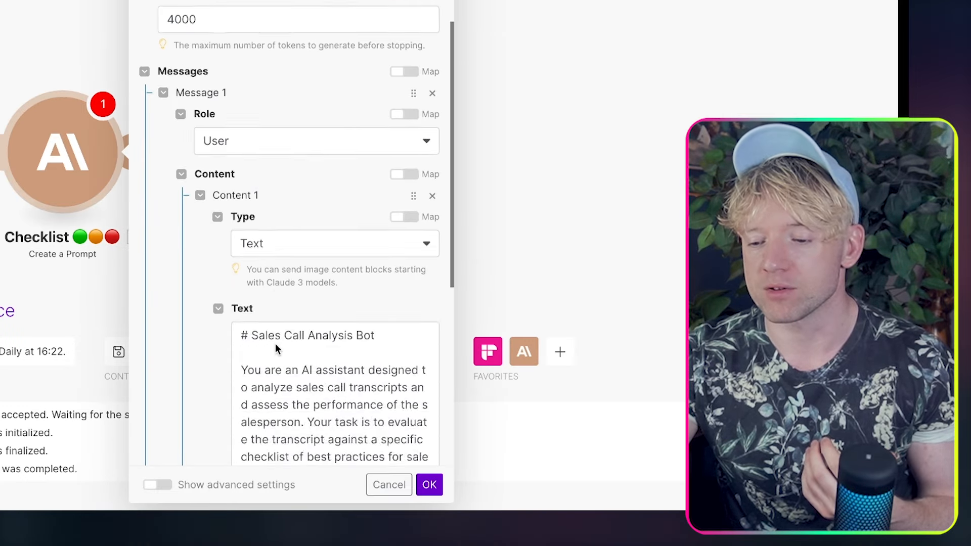
pyautogui.scroll(5, 317, 412)
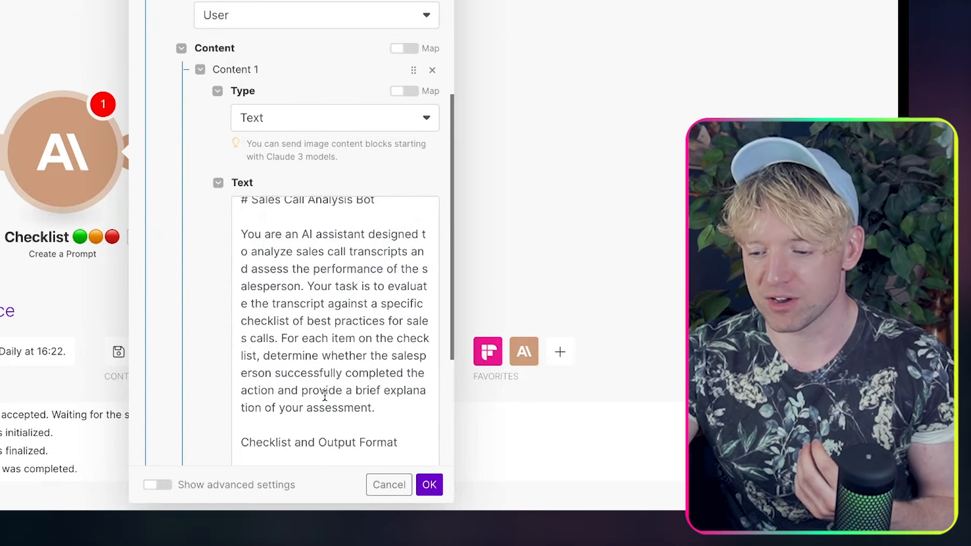
pyautogui.scroll(-3, 325, 396)
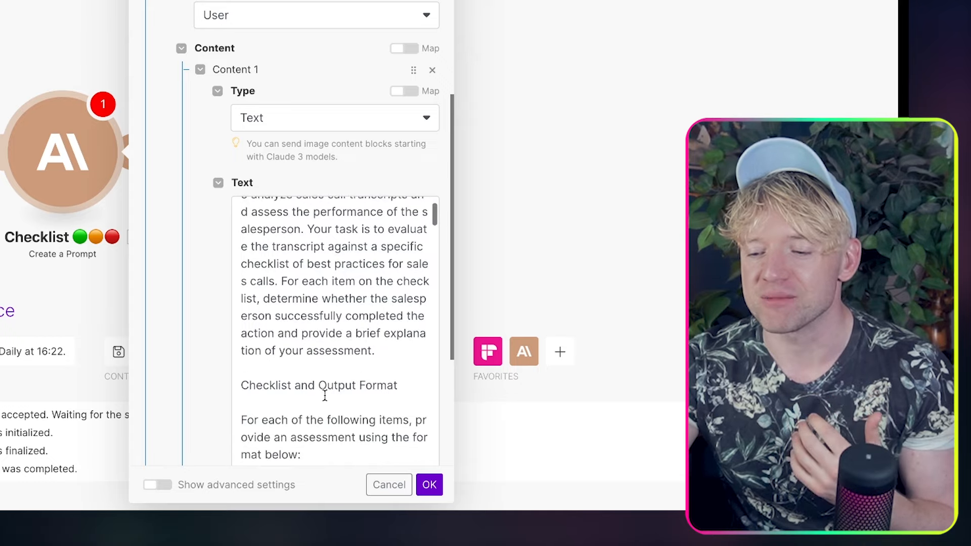
pyautogui.scroll(-2, 324, 395)
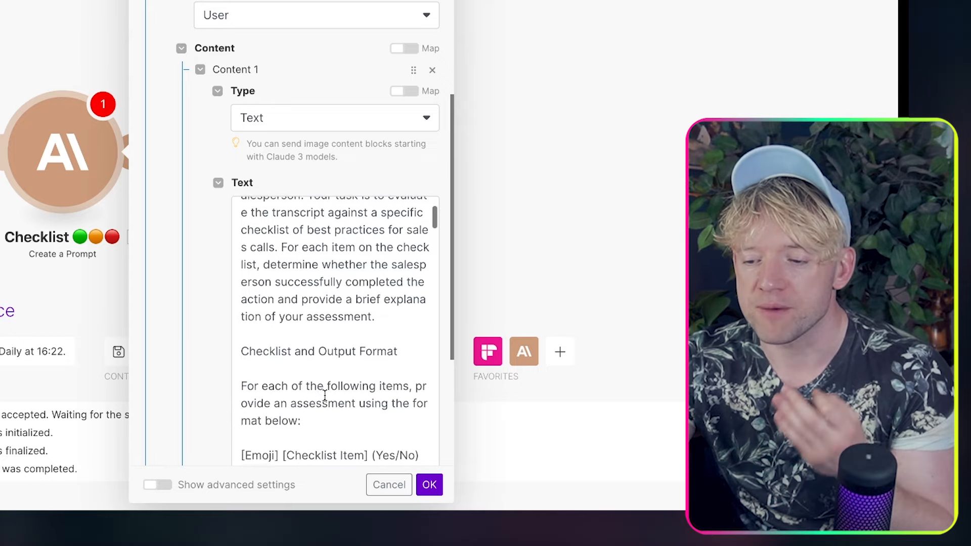
pyautogui.scroll(-2, 324, 395)
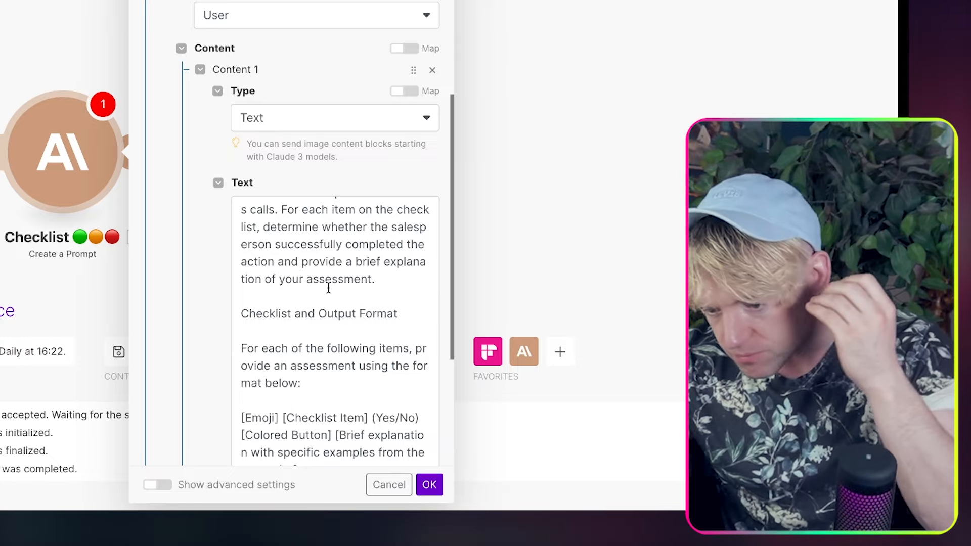
# Read the Checklist prompt's output format and its coloured emoji key for Yes, No and Sort of
pyautogui.click(281, 264)
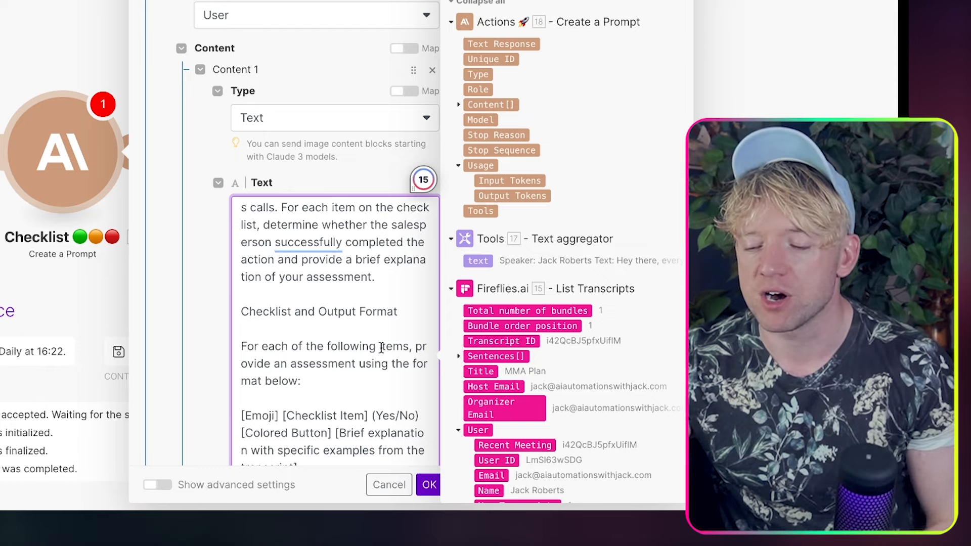
pyautogui.scroll(-3, 381, 348)
pyautogui.scroll(-3, 381, 348)
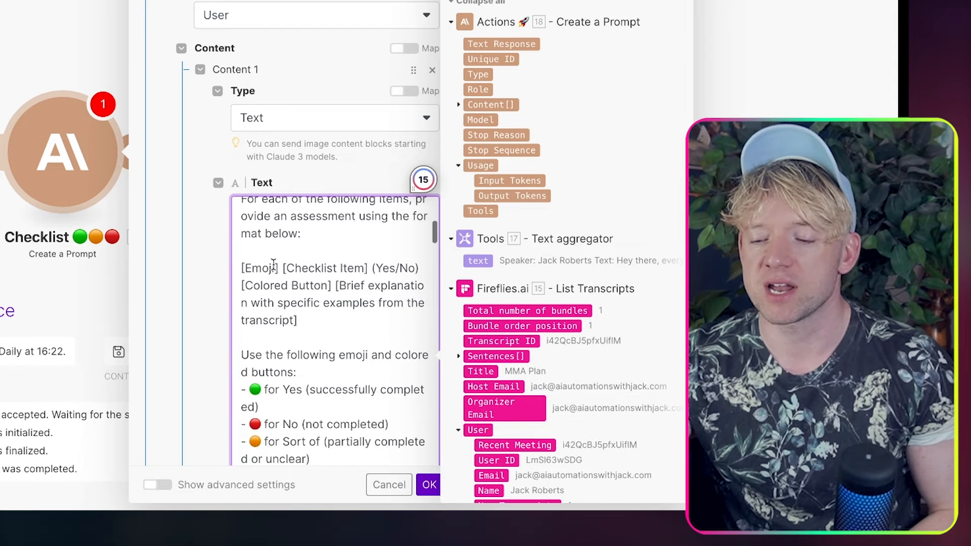
pyautogui.scroll(-1, 300, 348)
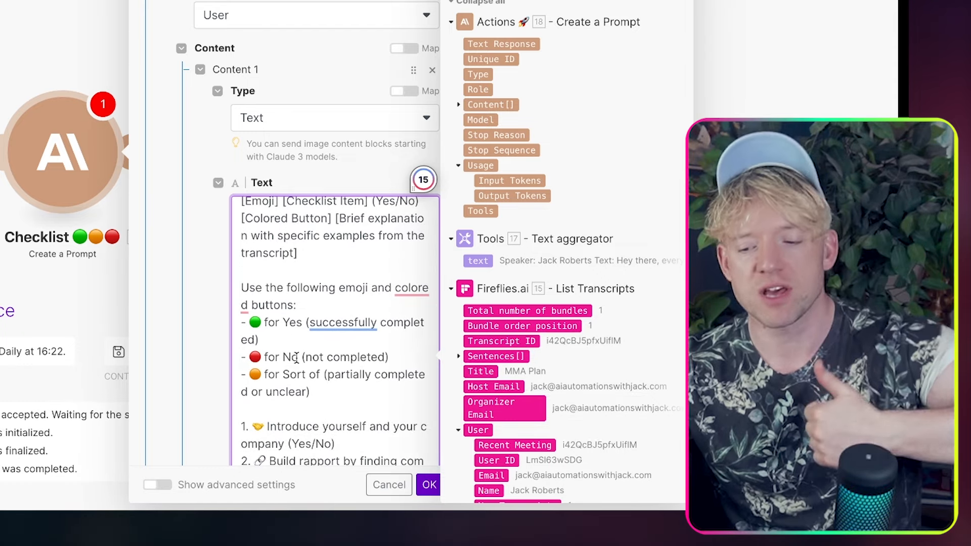
pyautogui.scroll(-1, 297, 362)
pyautogui.scroll(-1, 297, 362)
pyautogui.click(327, 335)
pyautogui.scroll(-3, 328, 338)
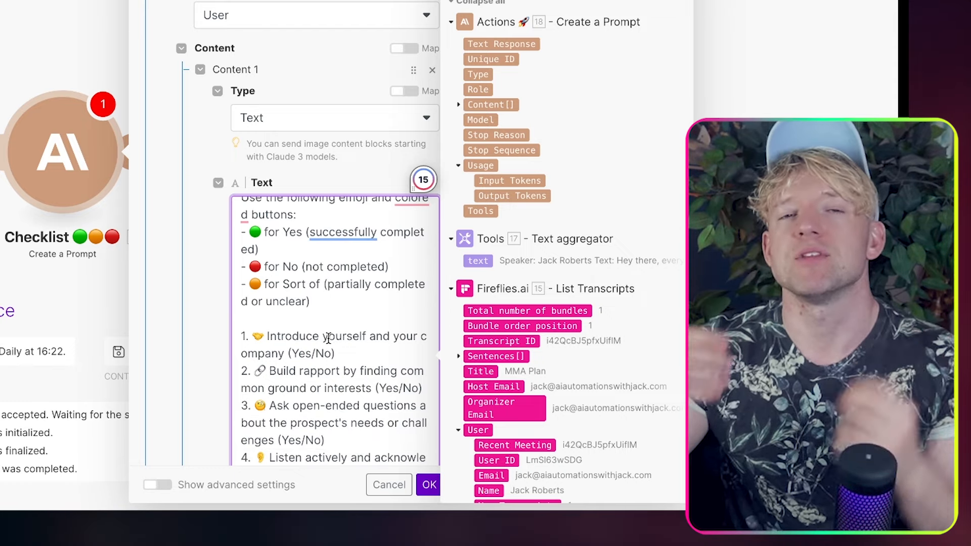
# Read the ten numbered sales call checklist items in the Checklist prompt
pyautogui.scroll(-1, 328, 338)
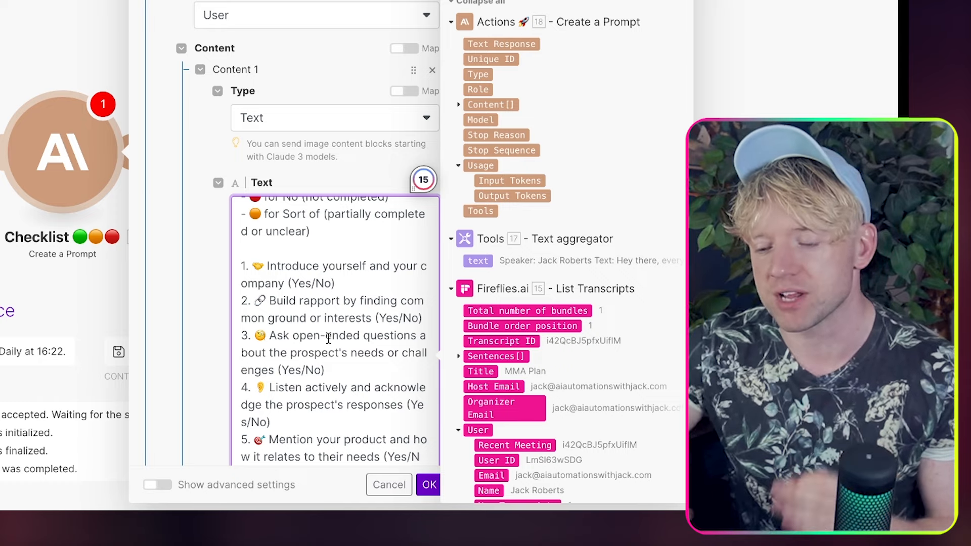
pyautogui.scroll(-2, 350, 282)
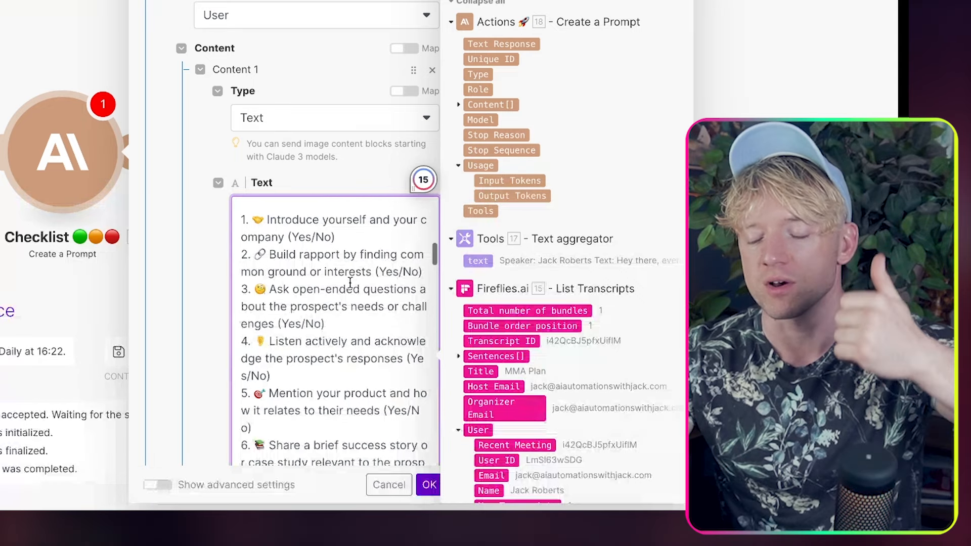
pyautogui.scroll(-1, 350, 282)
pyautogui.scroll(-3, 362, 267)
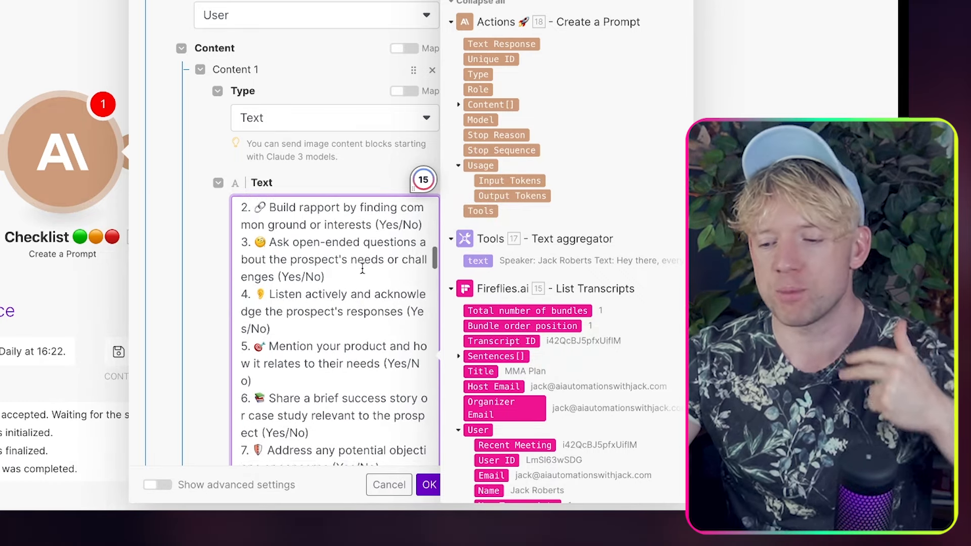
pyautogui.scroll(-2, 356, 283)
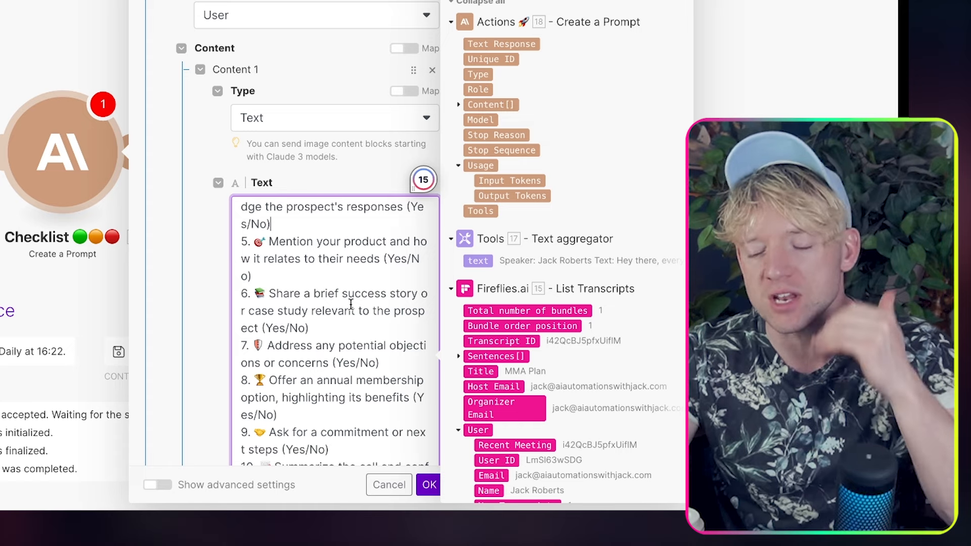
pyautogui.scroll(-3, 351, 303)
pyautogui.moveTo(302, 293); pyautogui.dragTo(366, 294)
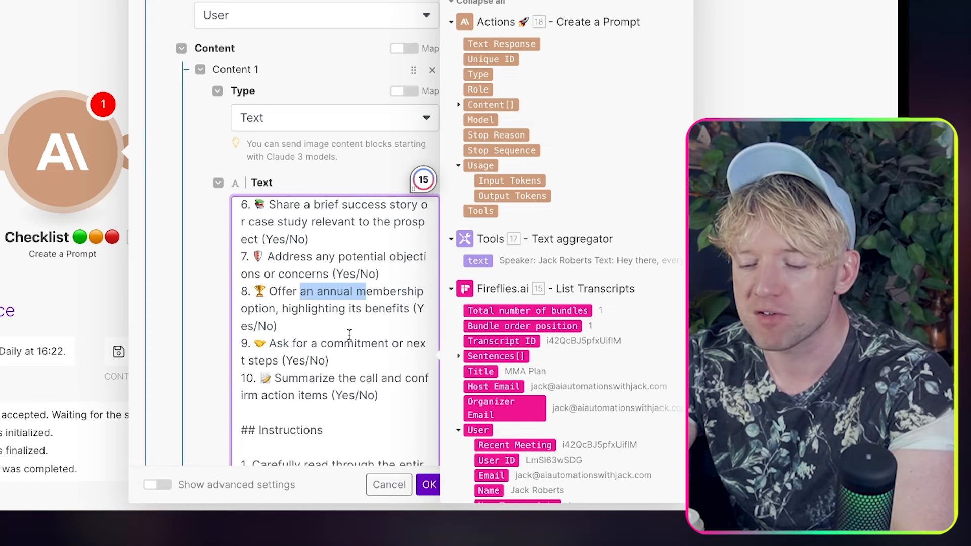
pyautogui.scroll(-2, 349, 335)
pyautogui.moveTo(365, 338); pyautogui.dragTo(301, 307)
# Read the Checklist prompt's Instructions section on evaluating the transcript and giving recommendations
pyautogui.scroll(-7, 308, 323)
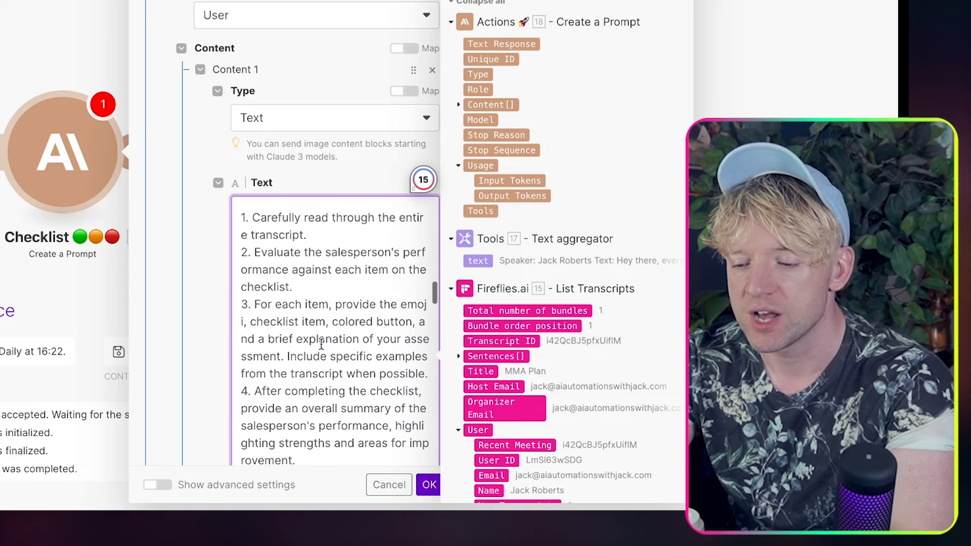
pyautogui.scroll(-1, 321, 343)
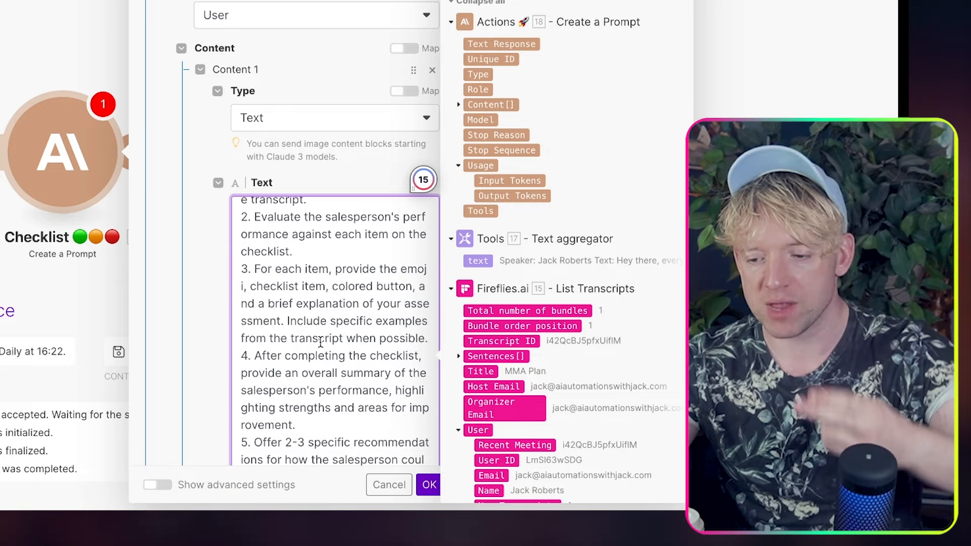
pyautogui.scroll(-3, 320, 343)
pyautogui.scroll(-10, 321, 344)
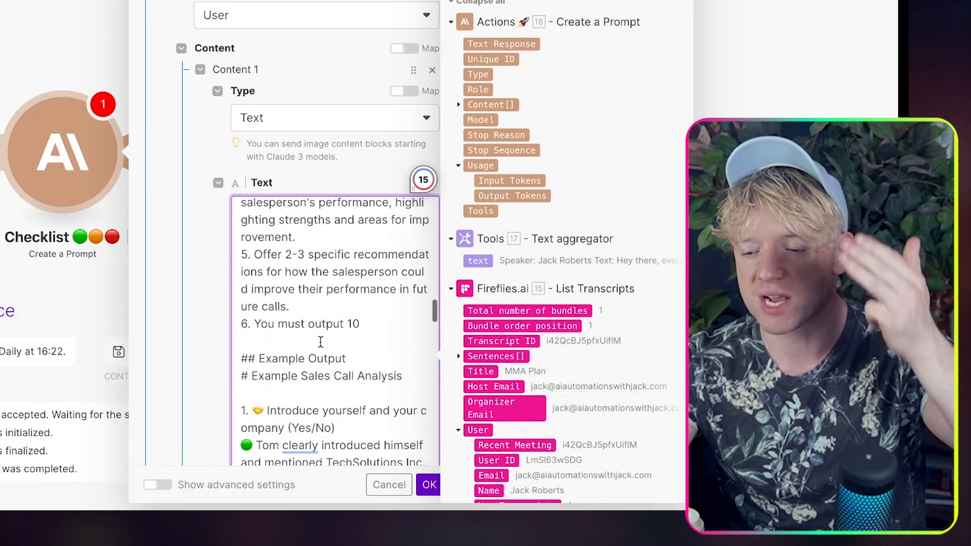
# Review the prompt's Example Sales Call Analysis, from the first checklist answer through to the Recommendations for Improvement
pyautogui.scroll(-2, 321, 343)
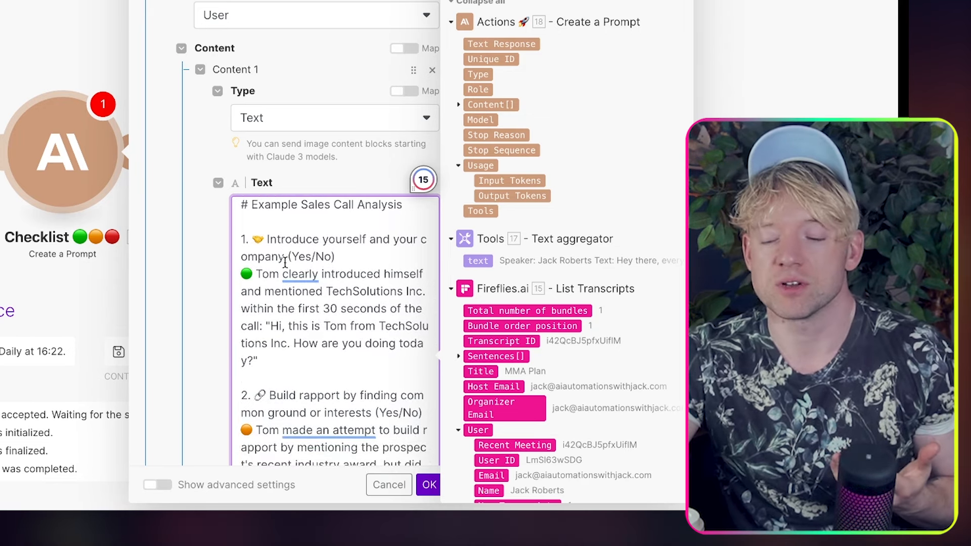
pyautogui.moveTo(253, 239); pyautogui.dragTo(374, 257)
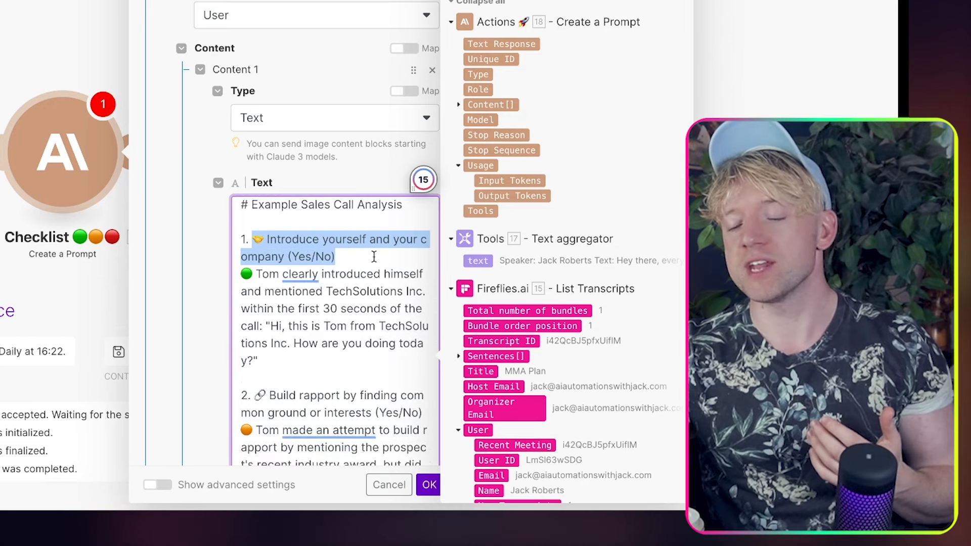
pyautogui.click(376, 257)
pyautogui.scroll(-1, 368, 319)
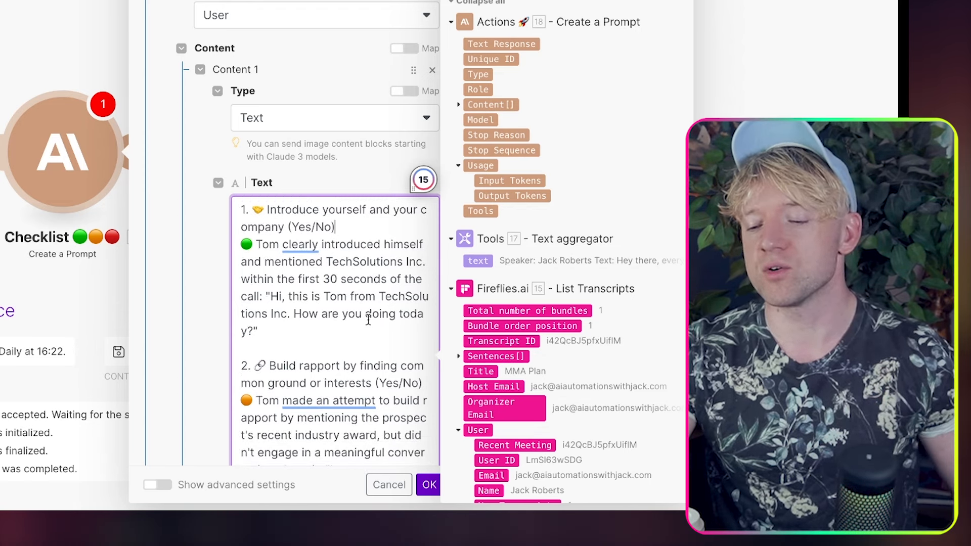
pyautogui.moveTo(299, 279); pyautogui.dragTo(329, 314)
pyautogui.scroll(-3, 335, 342)
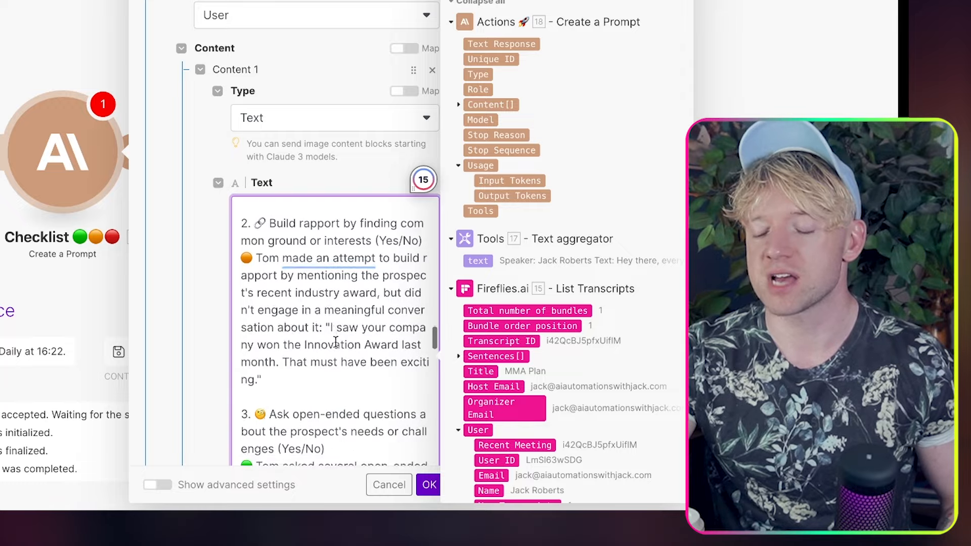
pyautogui.scroll(-15, 335, 342)
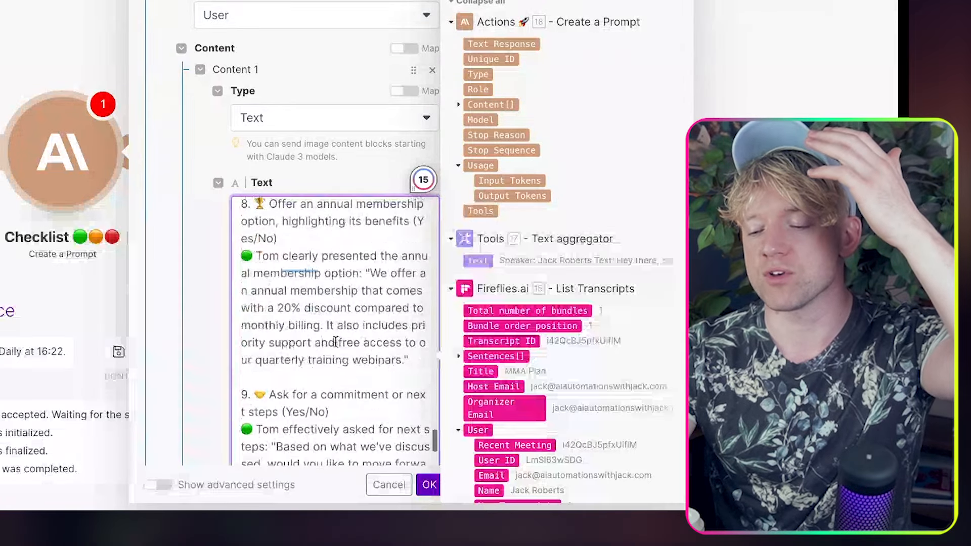
pyautogui.scroll(-8, 336, 342)
pyautogui.scroll(1, 336, 343)
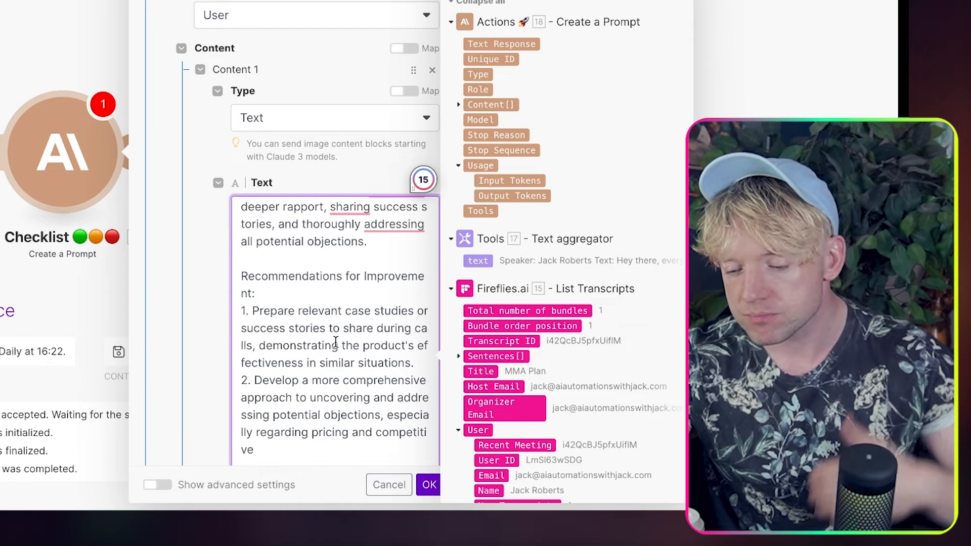
pyautogui.scroll(-1, 336, 342)
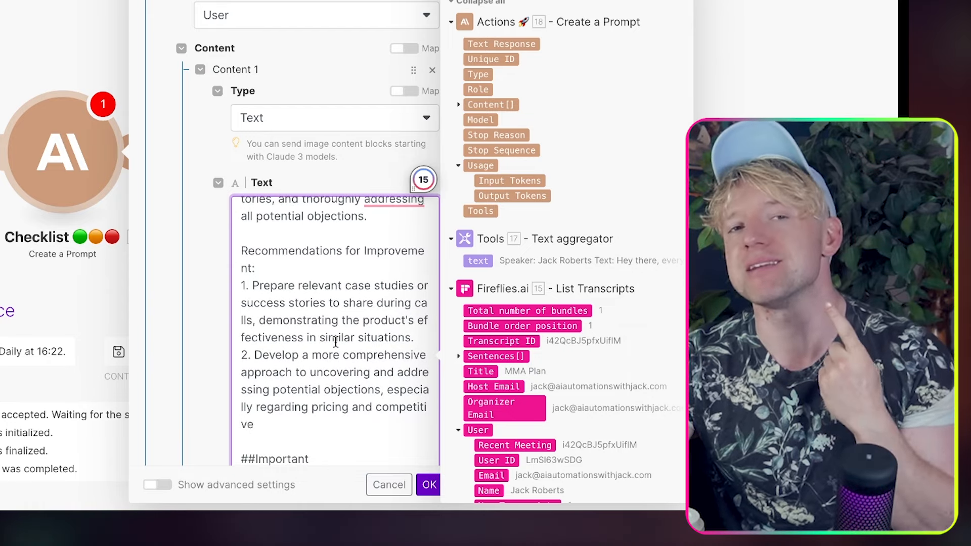
pyautogui.scroll(-1, 336, 342)
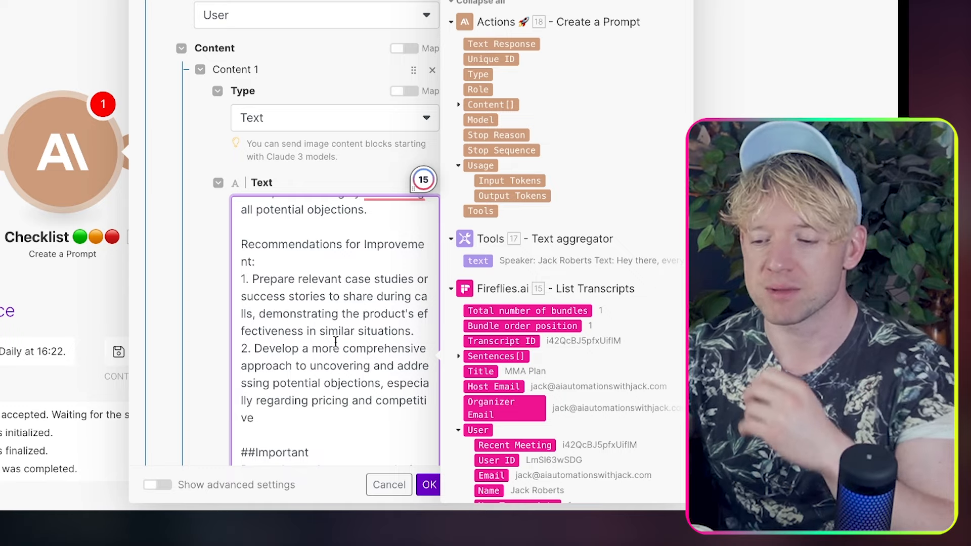
# Replace the old transcript variable at the end of the Checklist prompt with the Text aggregator's text output and save the module settings
pyautogui.scroll(-3, 335, 343)
pyautogui.scroll(-2, 336, 342)
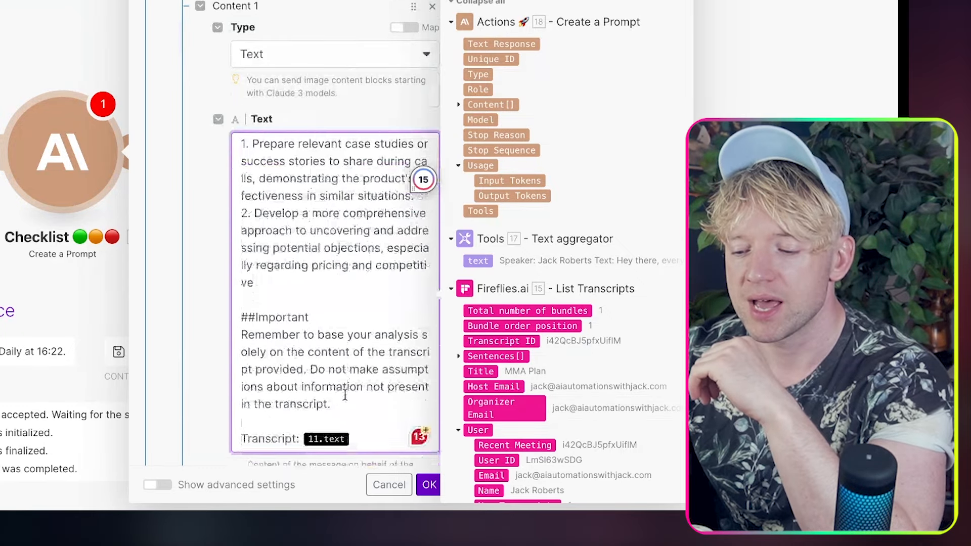
pyautogui.scroll(-1, 345, 395)
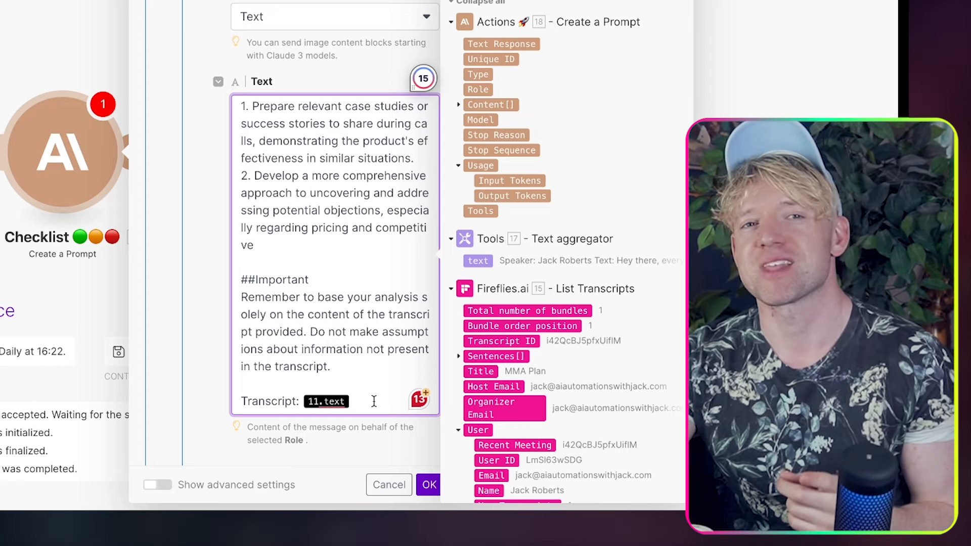
pyautogui.press('BackSpace')
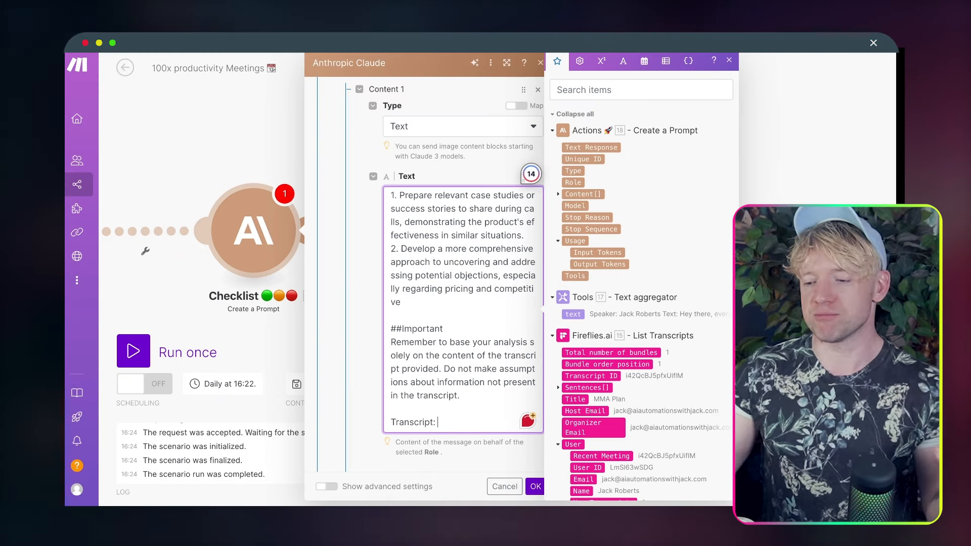
pyautogui.click(574, 315)
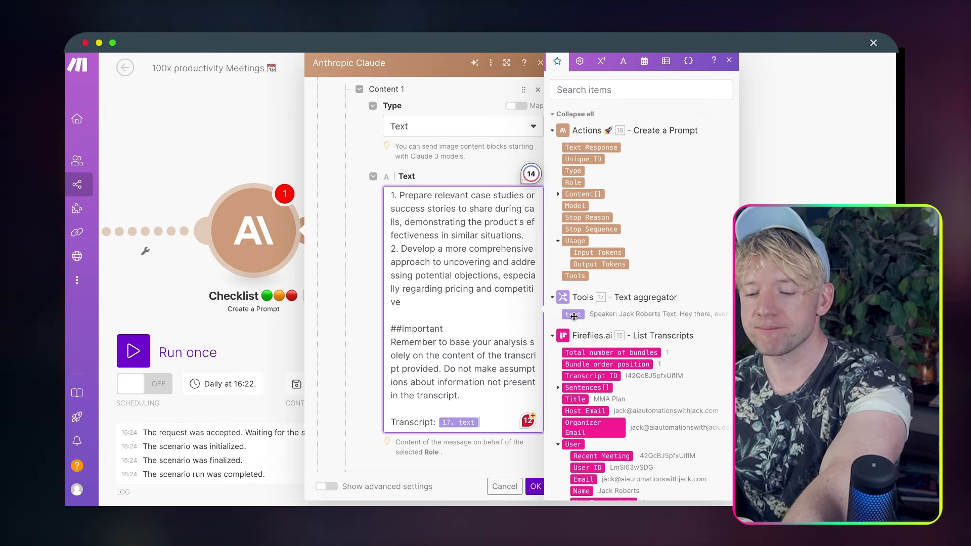
pyautogui.click(535, 484)
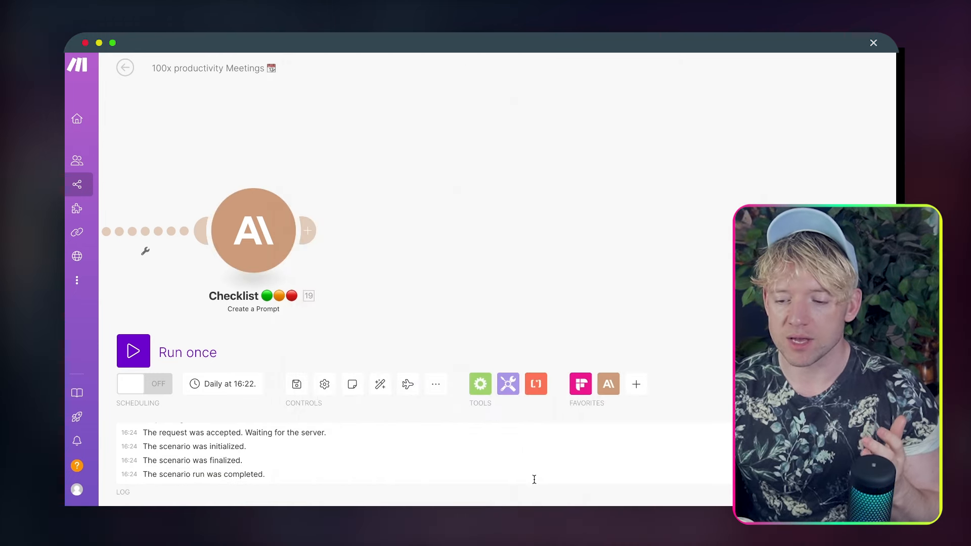
# Auto-align the scenario's modules and save the scenario
pyautogui.click(385, 386)
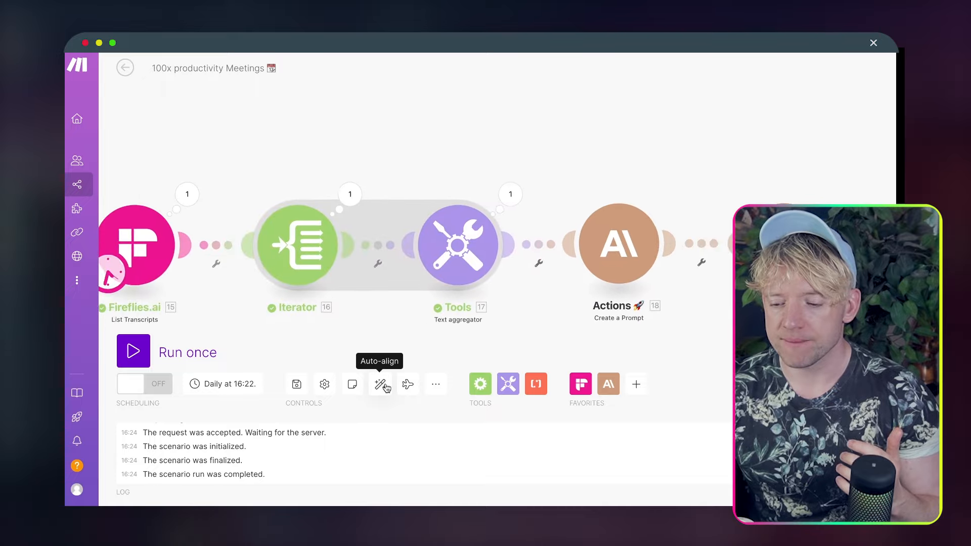
pyautogui.click(296, 385)
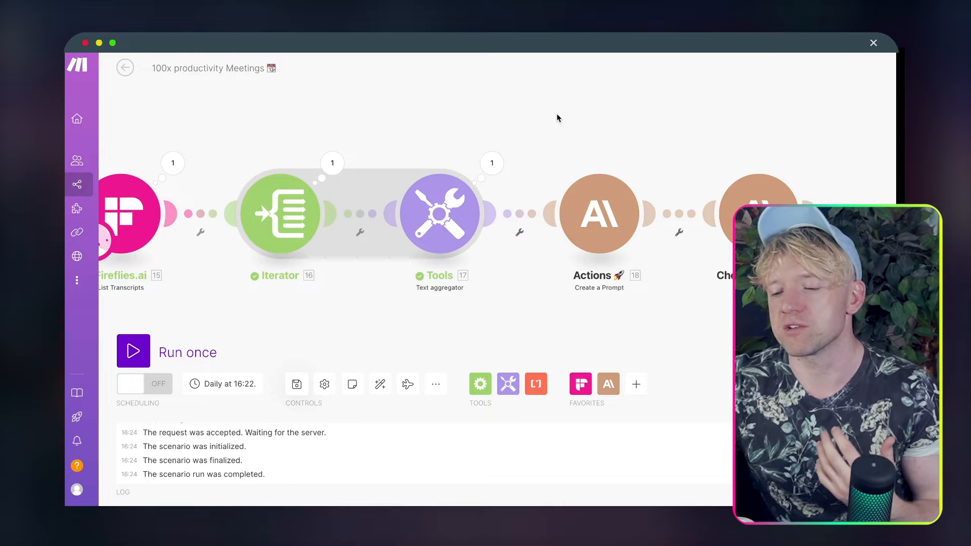
# Add a Google Docs "Insert a Paragraph to a Document" module after the Checklist module
pyautogui.hscroll(5, 555, 120)
pyautogui.scroll(-2, 622, 127)
pyautogui.moveTo(771, 160); pyautogui.dragTo(689, 158)
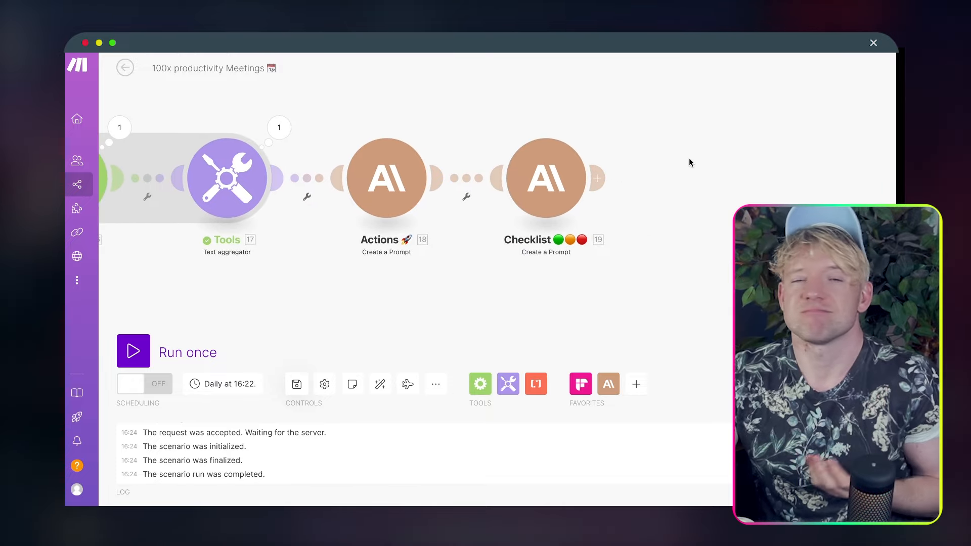
pyautogui.click(601, 180)
pyautogui.click(670, 167)
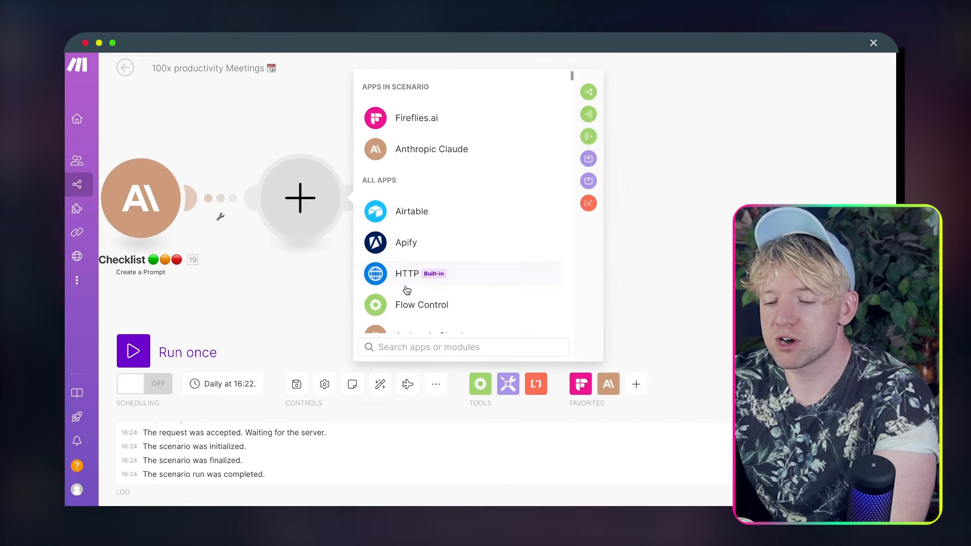
pyautogui.write('goog')
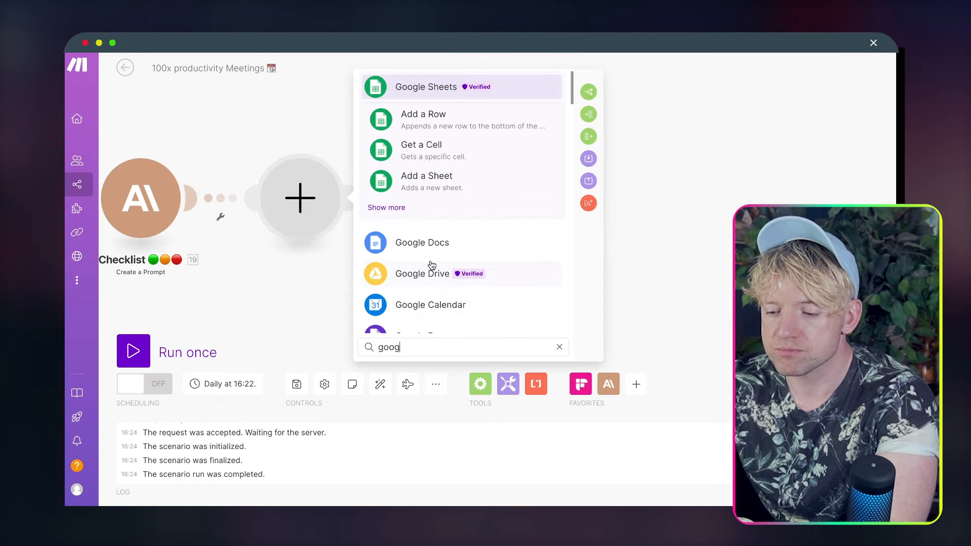
pyautogui.click(453, 243)
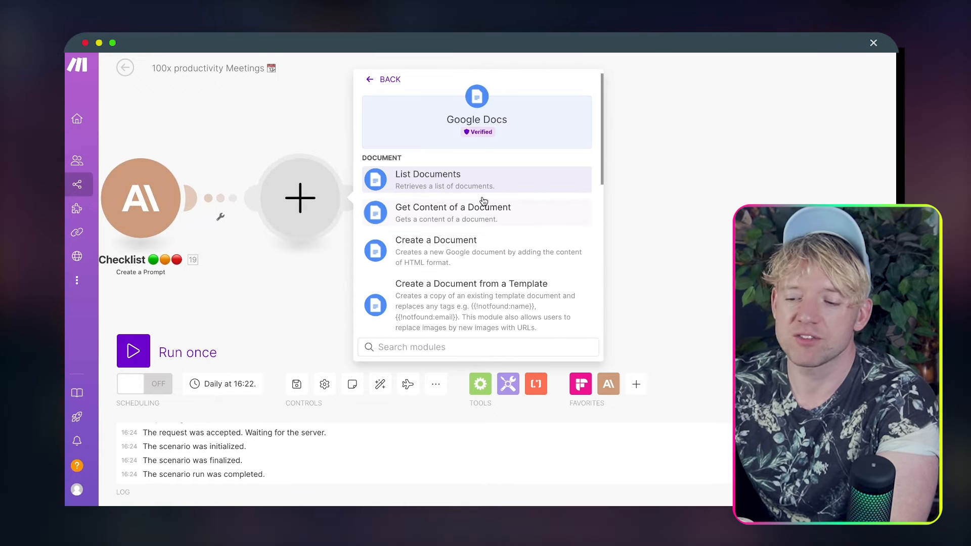
pyautogui.write('para')
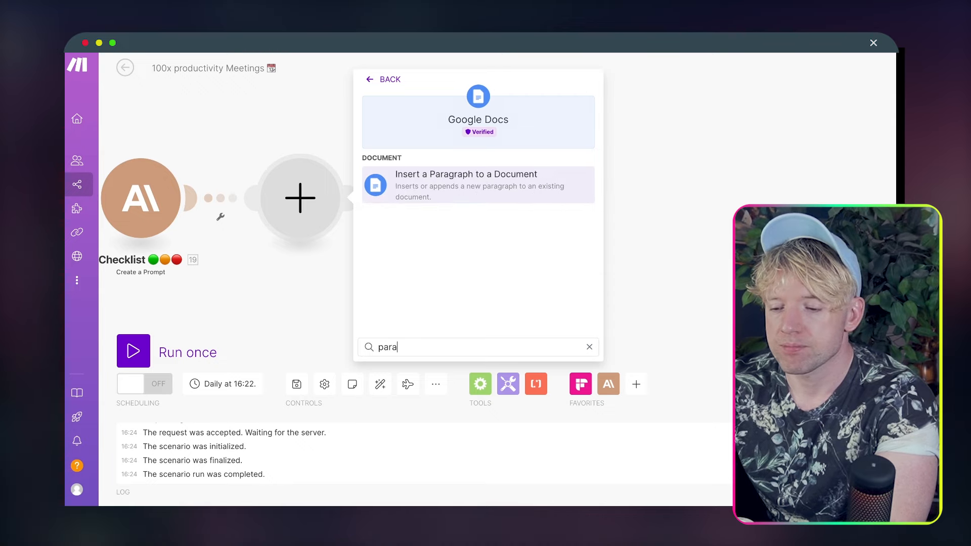
pyautogui.click(492, 191)
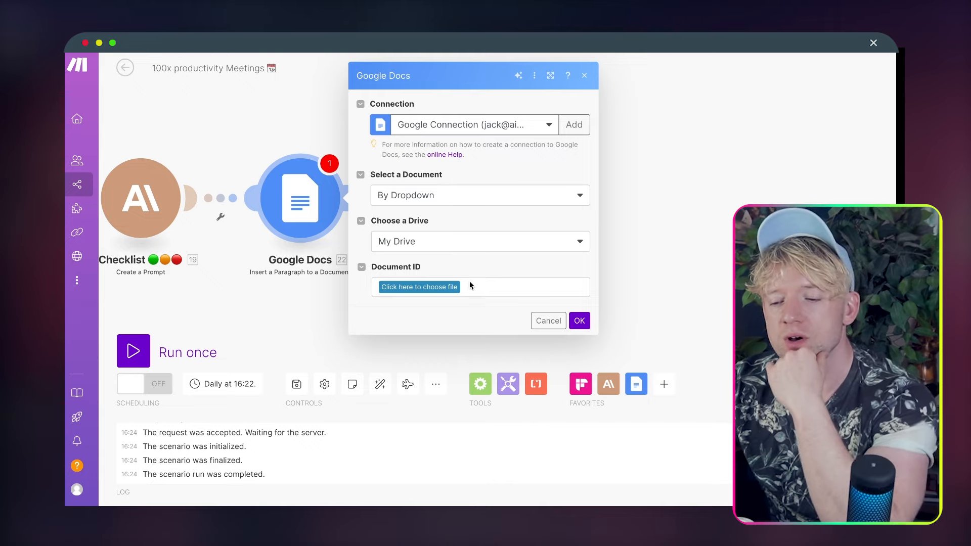
# Choose the Action List document and set its appended text to the Actions and Checklist Text Responses on separate lines, saving the module
pyautogui.click(452, 287)
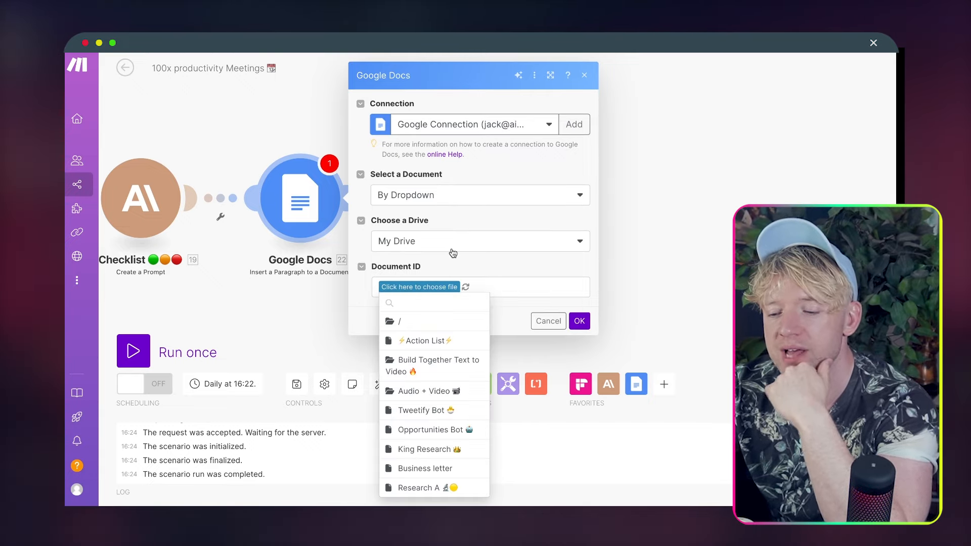
pyautogui.click(410, 341)
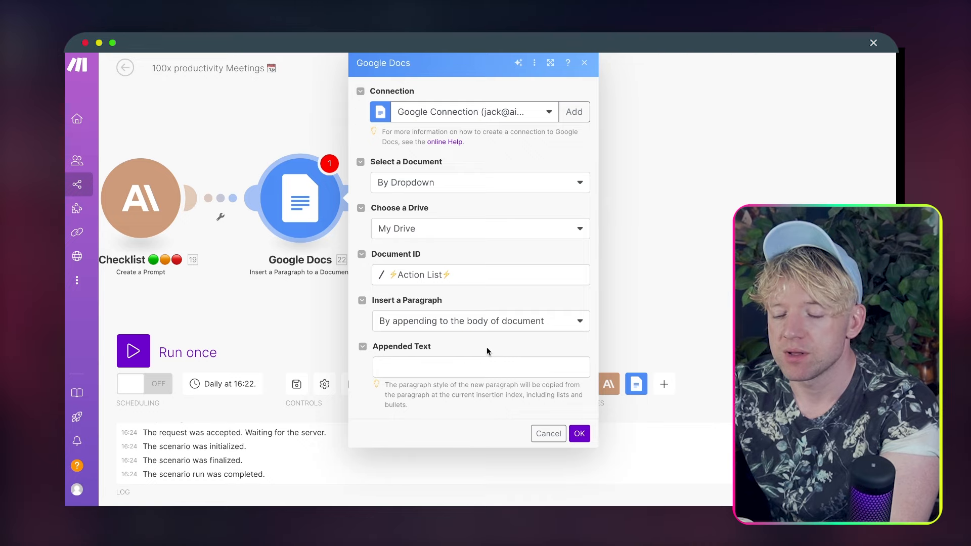
pyautogui.click(468, 367)
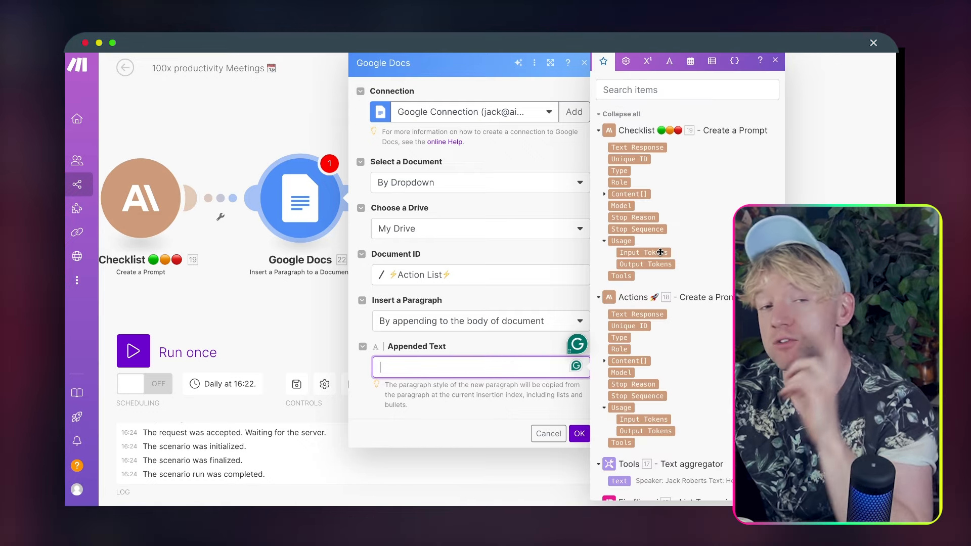
pyautogui.click(630, 313)
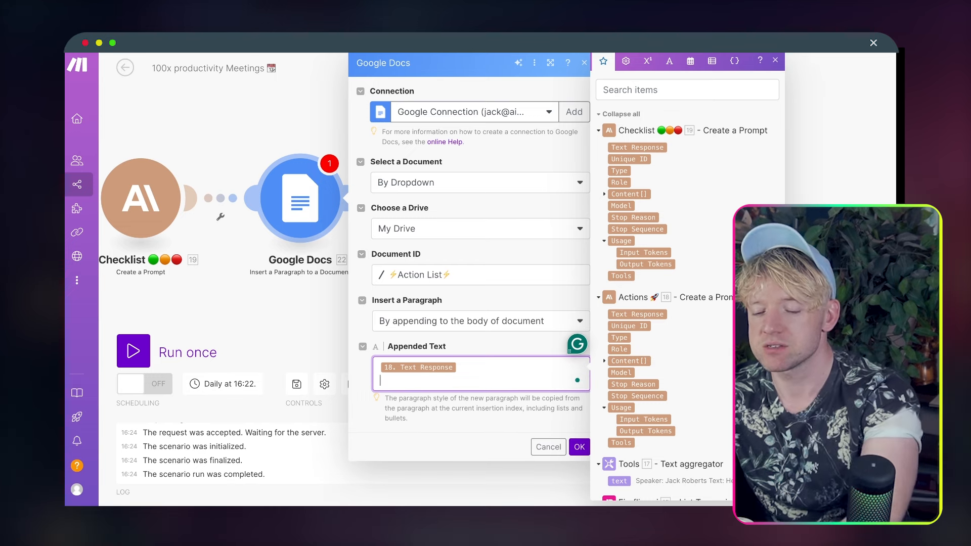
pyautogui.click(637, 147)
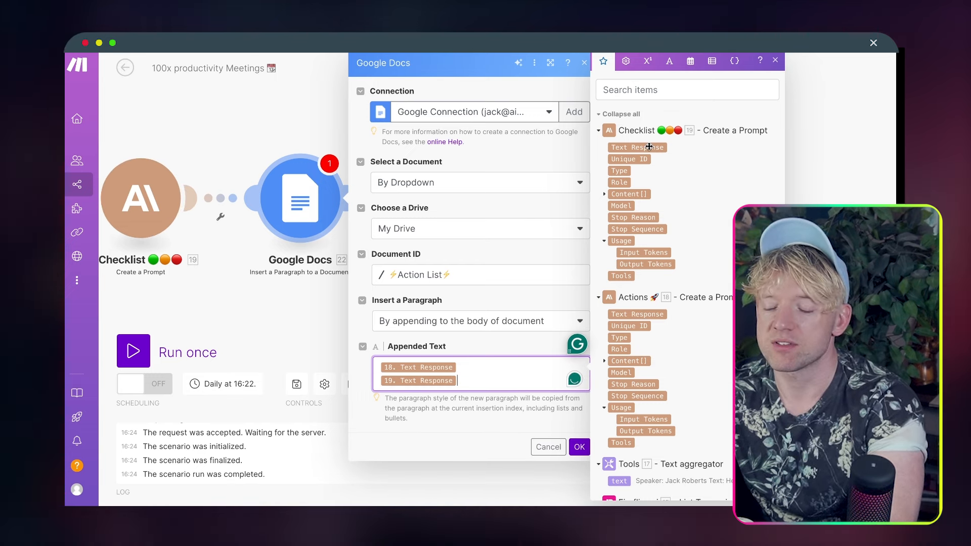
pyautogui.click(580, 446)
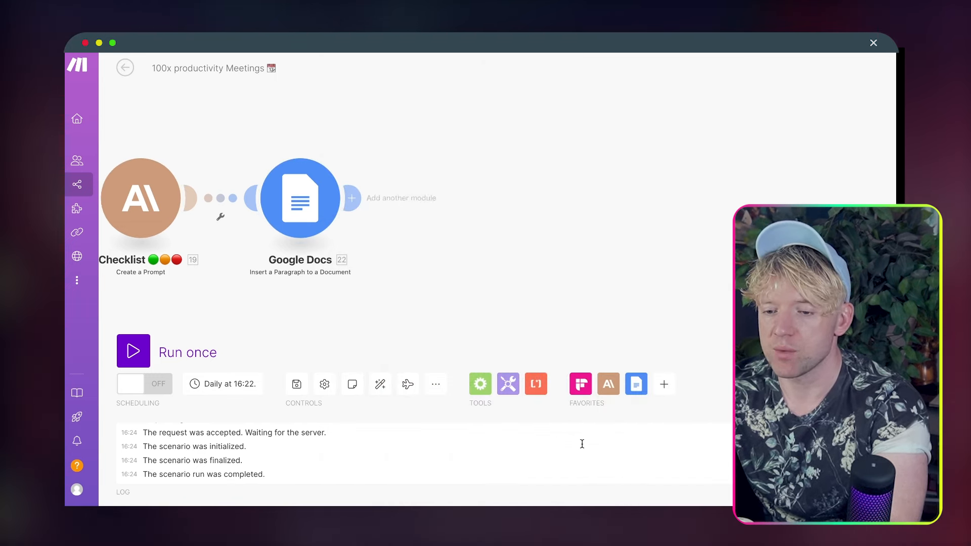
# Auto-align the modules with the new Google Docs module included and save the scenario
pyautogui.click(380, 387)
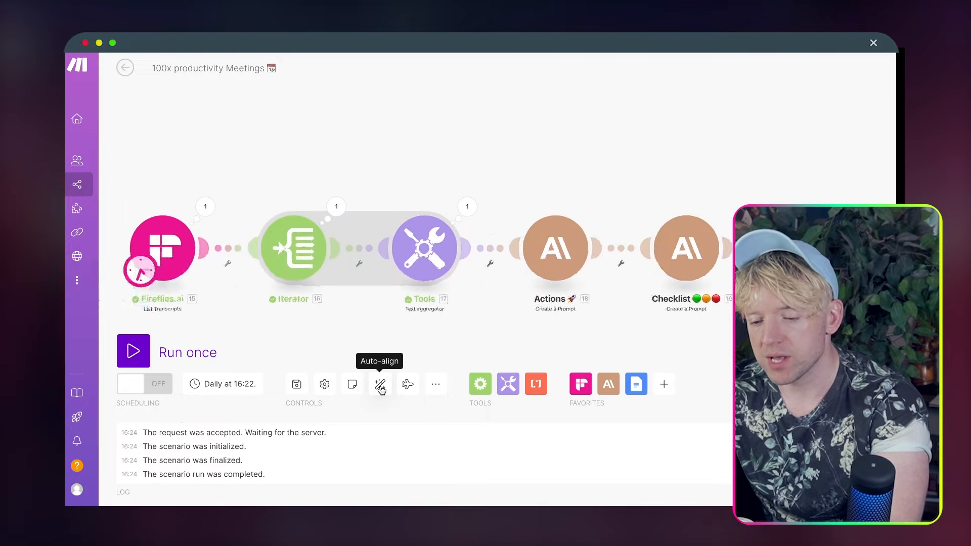
pyautogui.click(296, 384)
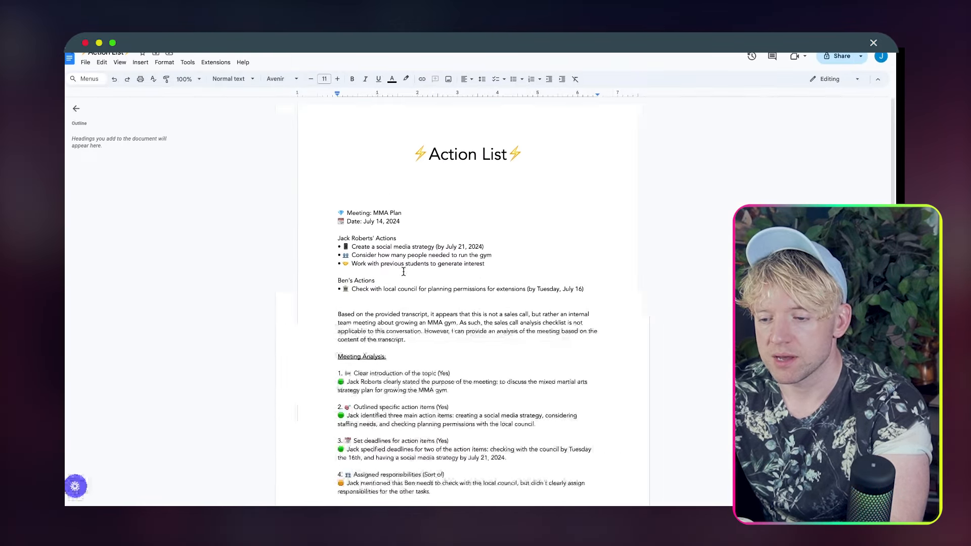
# In the Action List document in Google Docs, delete all of the old meeting output below the title
pyautogui.scroll(-10, 403, 271)
pyautogui.click(476, 404)
pyautogui.press('super+a')
pyautogui.scroll(5, 468, 304)
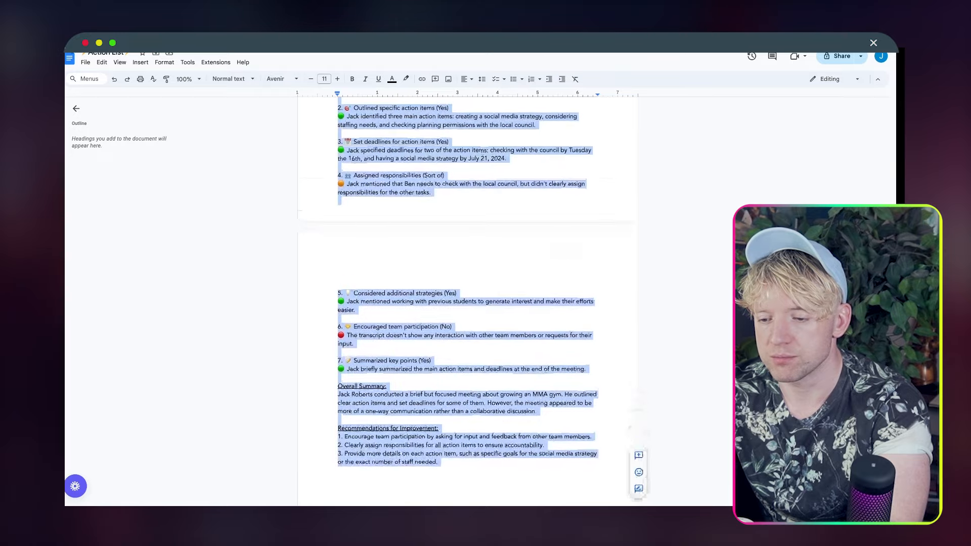
pyautogui.scroll(3, 333, 194)
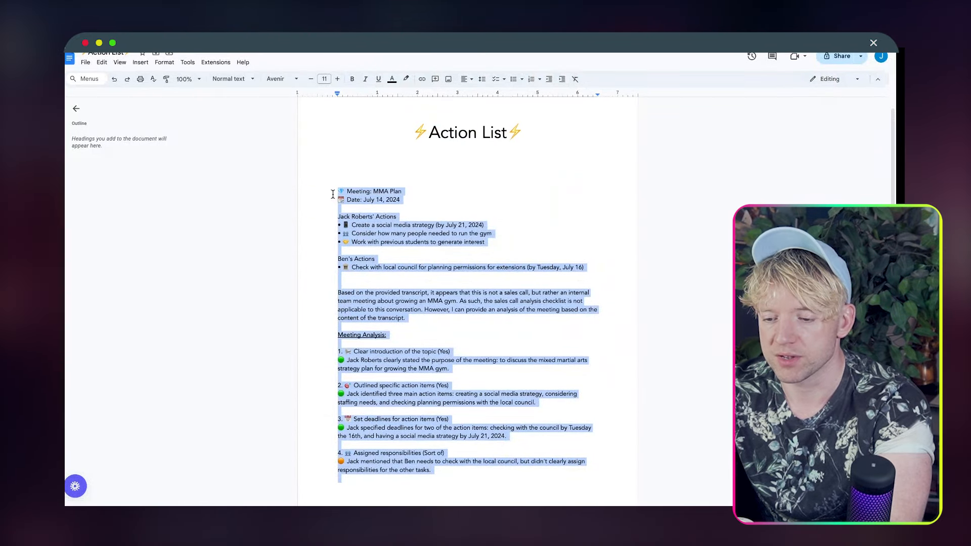
pyautogui.press('BackSpace')
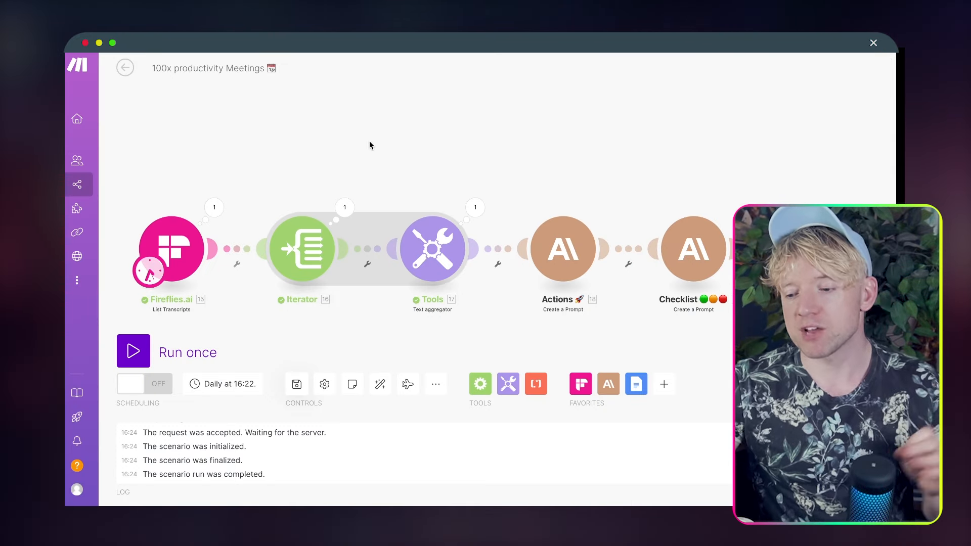
# Return to the Make scenario and run it once, following the execution through to the Google Docs module
pyautogui.scroll(-1, 389, 162)
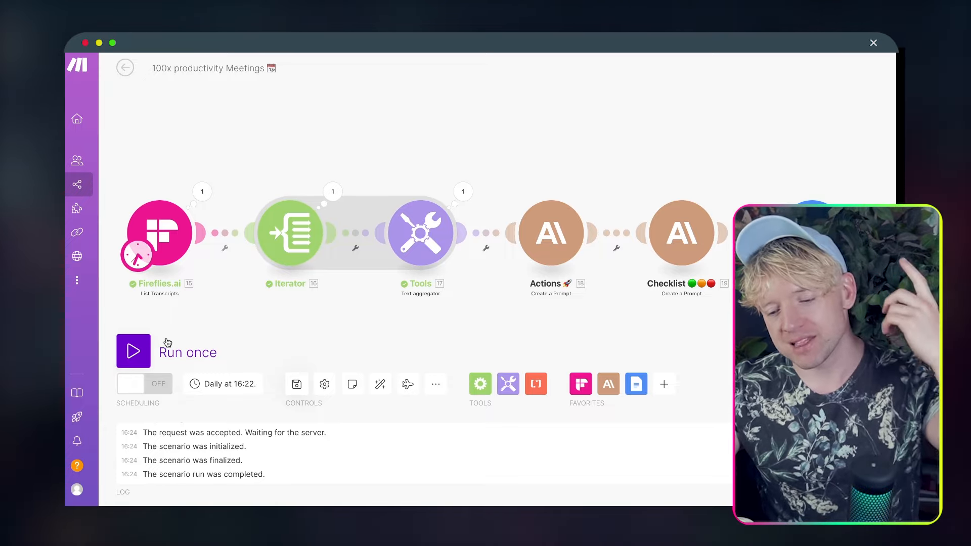
pyautogui.click(146, 342)
pyautogui.moveTo(444, 173); pyautogui.dragTo(415, 147)
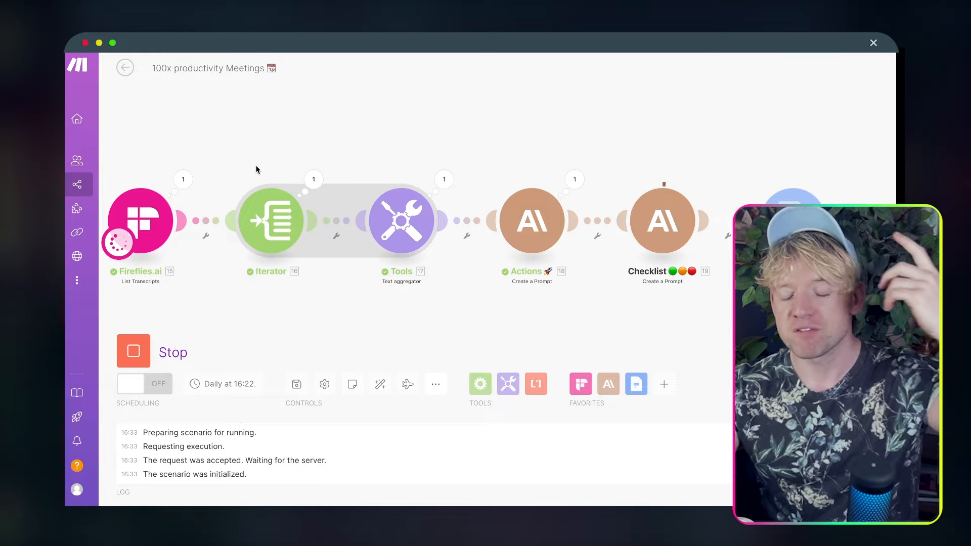
pyautogui.hscroll(2, 266, 150)
pyautogui.moveTo(372, 154); pyautogui.dragTo(311, 150)
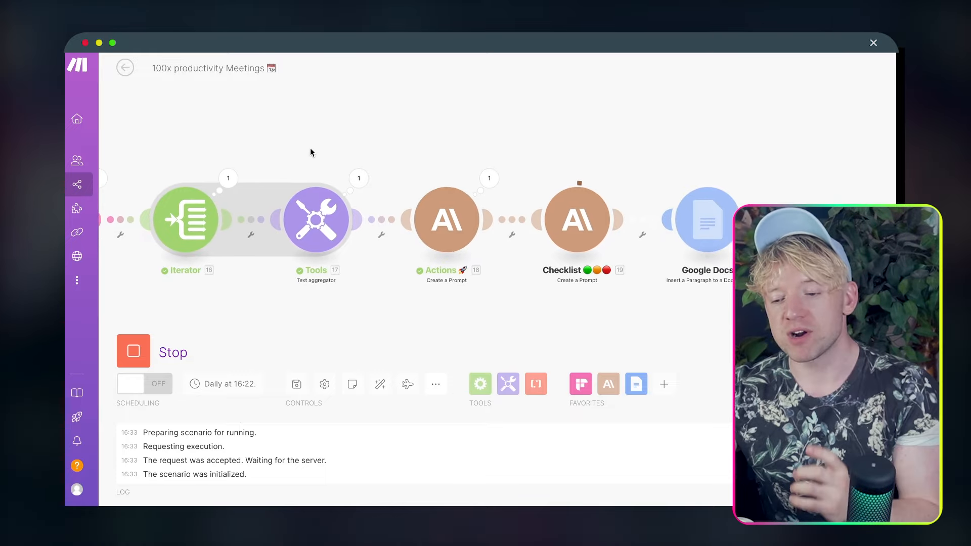
# Inspect the Text aggregator's output bundle with its full transcript text, and close the details
pyautogui.click(359, 177)
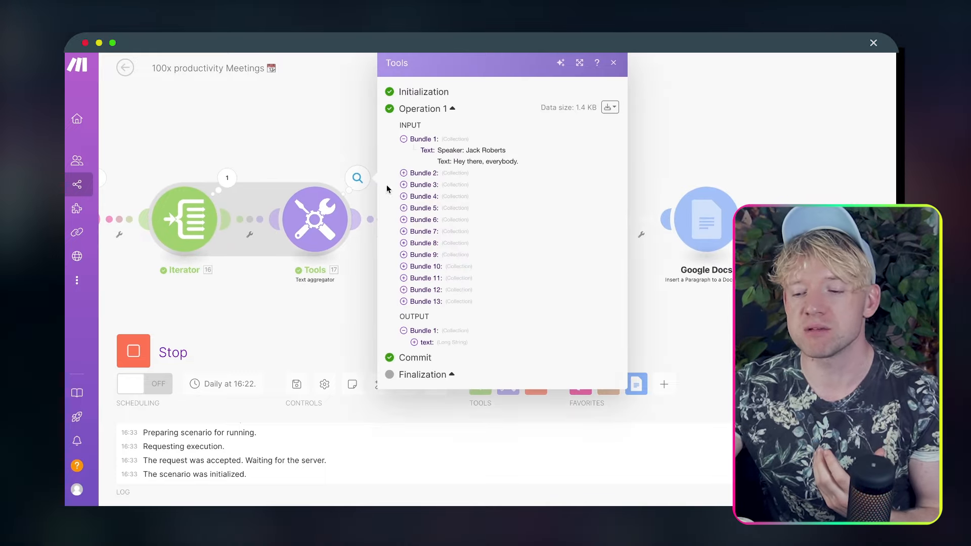
pyautogui.click(414, 342)
pyautogui.scroll(-3, 500, 253)
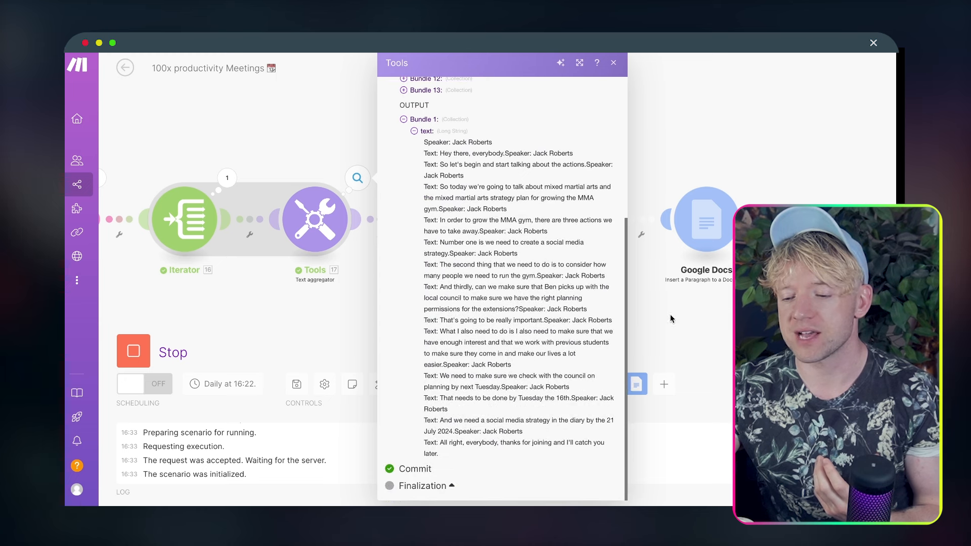
pyautogui.click(731, 315)
pyautogui.moveTo(731, 315); pyautogui.dragTo(596, 314)
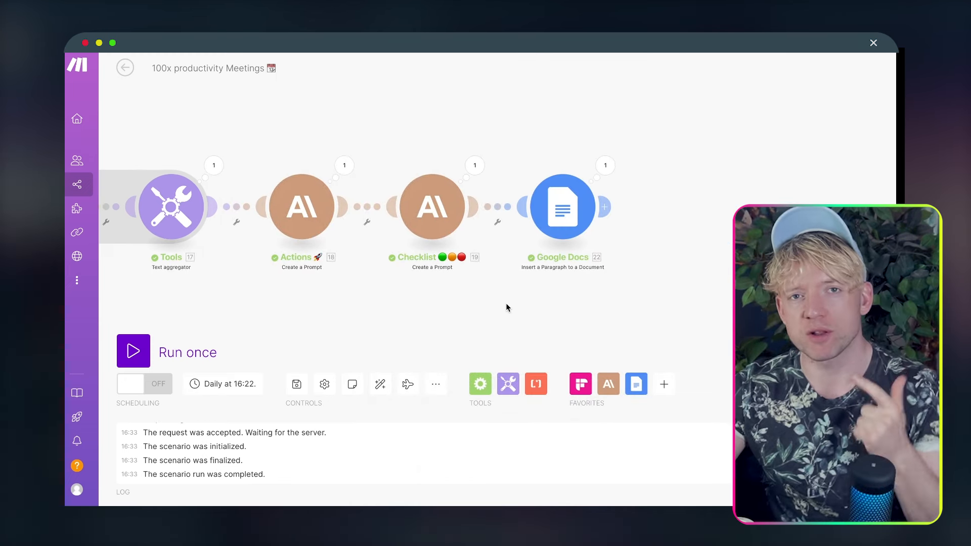
pyautogui.moveTo(506, 303); pyautogui.dragTo(489, 303)
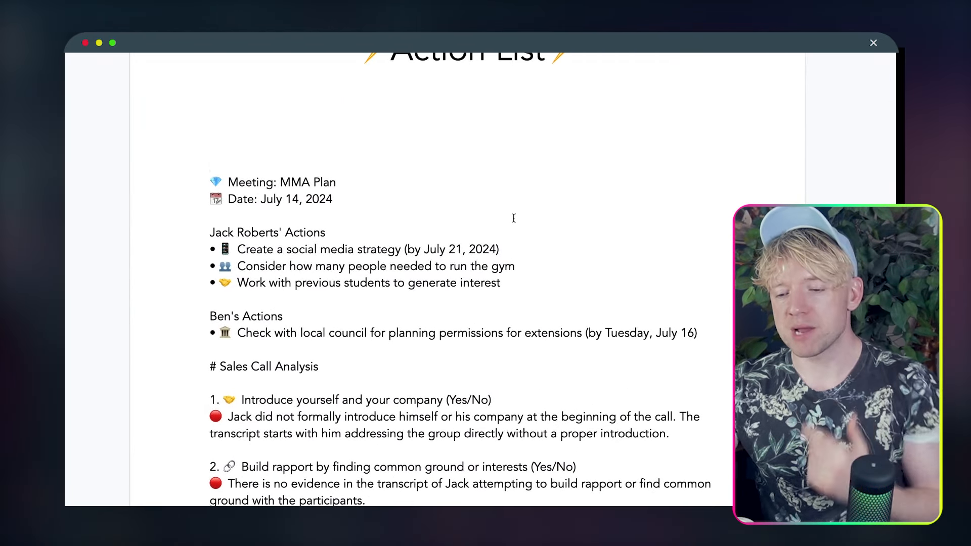
# Review the meeting details and each participant's action items in the Action List document
pyautogui.scroll(-3, 513, 218)
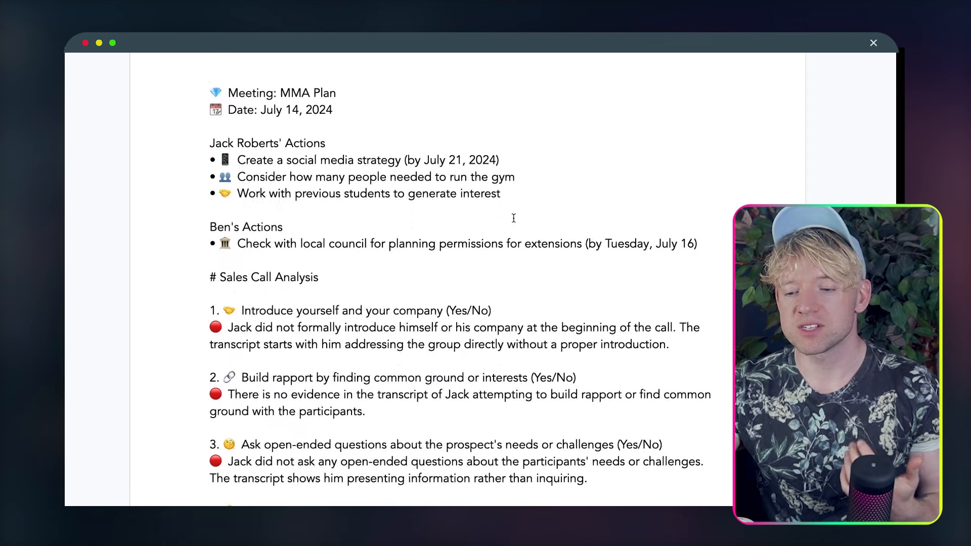
pyautogui.scroll(-1, 513, 218)
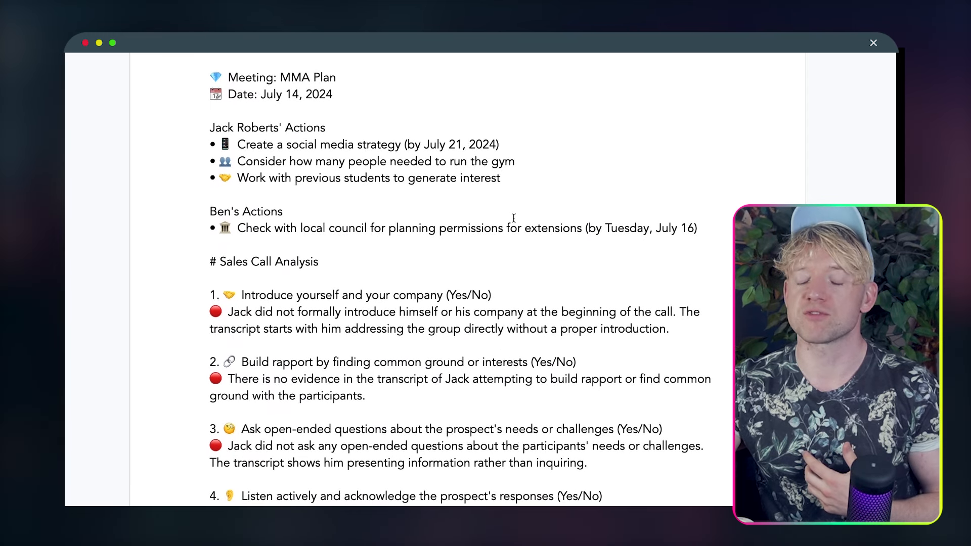
pyautogui.moveTo(448, 145); pyautogui.dragTo(481, 143)
pyautogui.click(479, 175)
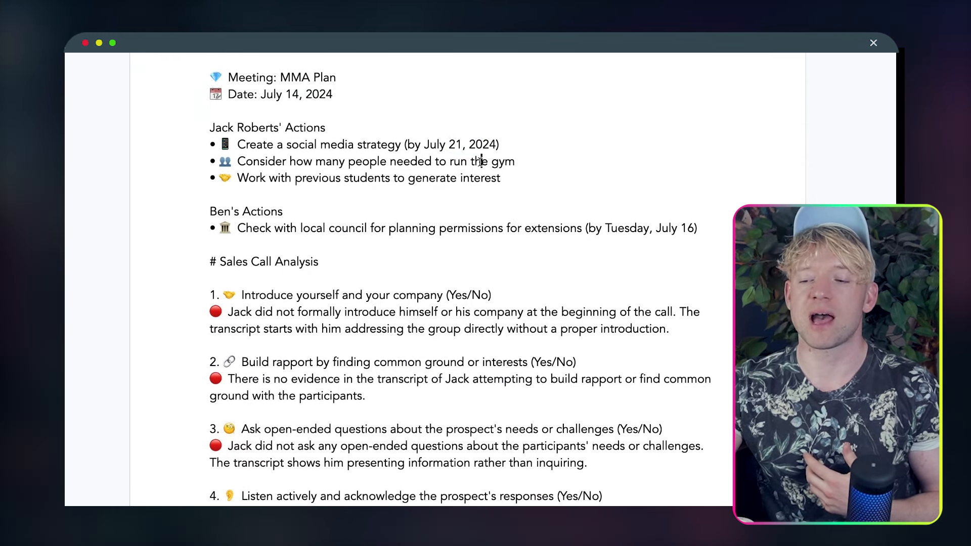
pyautogui.doubleClick(473, 162)
pyautogui.click(474, 163)
pyautogui.click(474, 177)
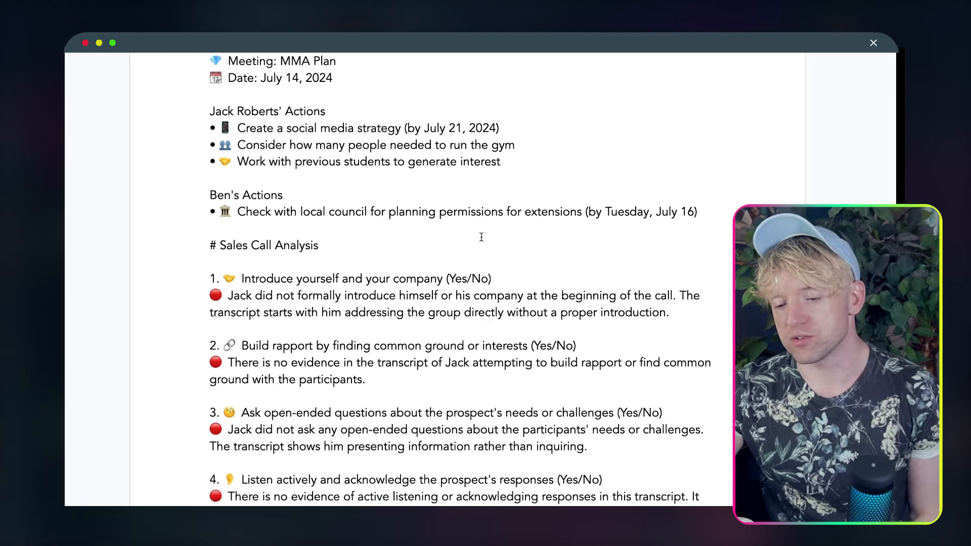
# Read through the Sales Call Analysis checklist, from the introduction item to the annual membership and next-steps items
pyautogui.scroll(-1, 480, 232)
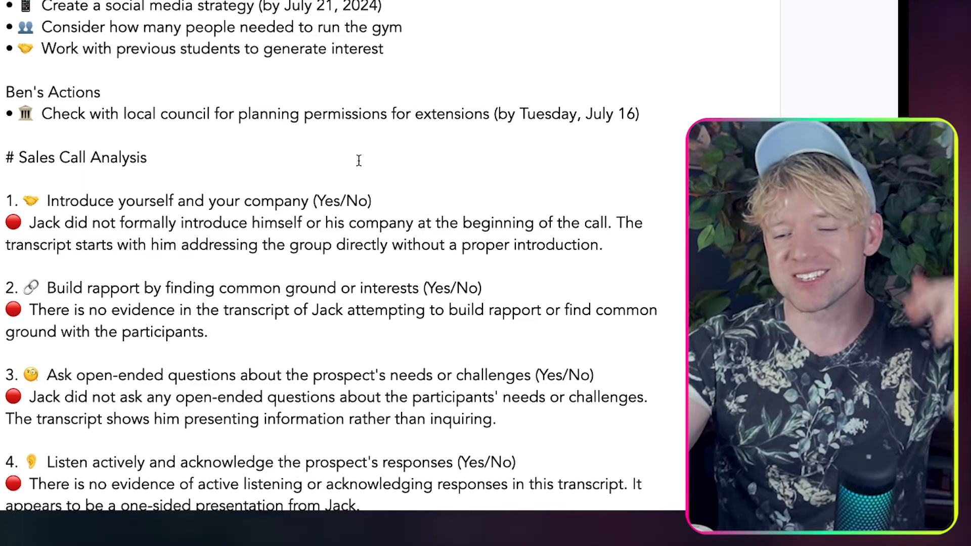
pyautogui.scroll(-3, 338, 210)
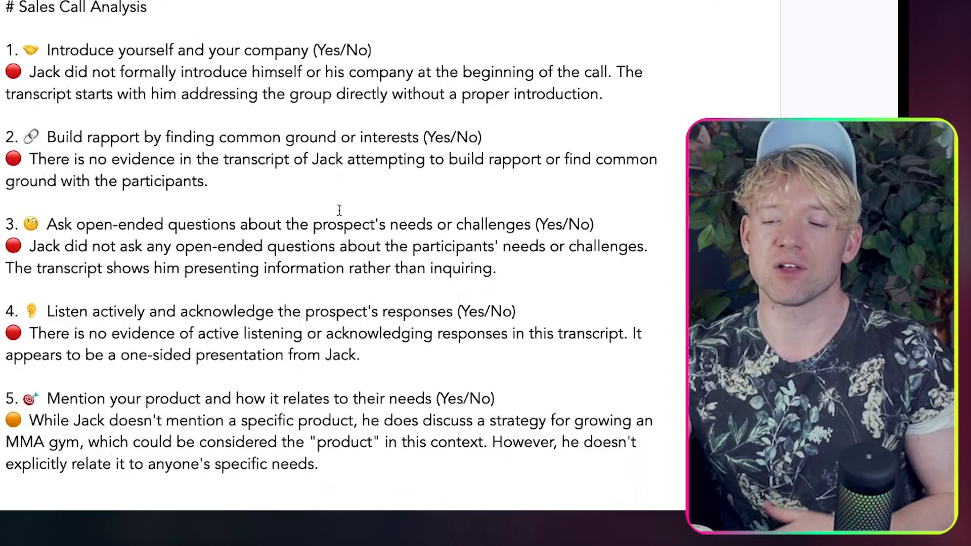
pyautogui.doubleClick(222, 90)
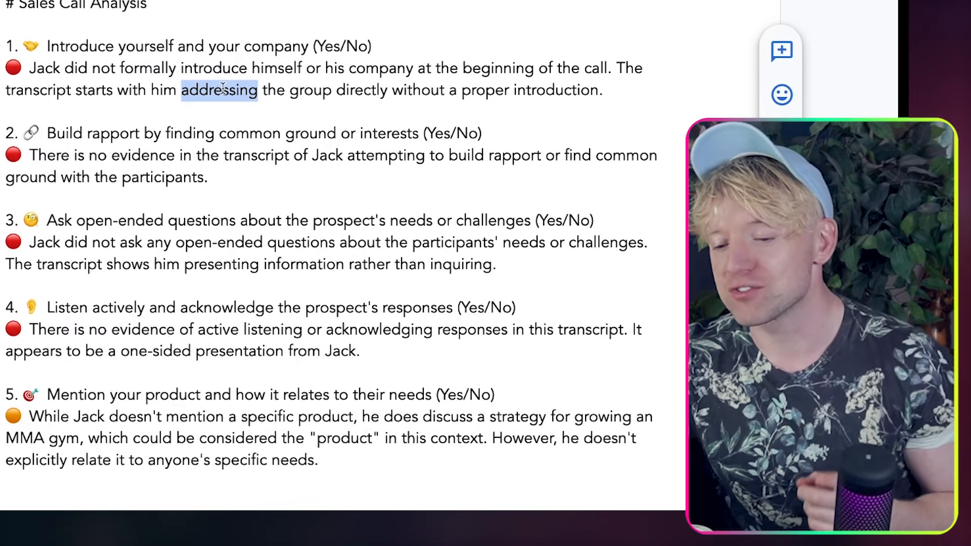
pyautogui.scroll(-1, 223, 88)
pyautogui.click(222, 96)
pyautogui.scroll(-2, 223, 97)
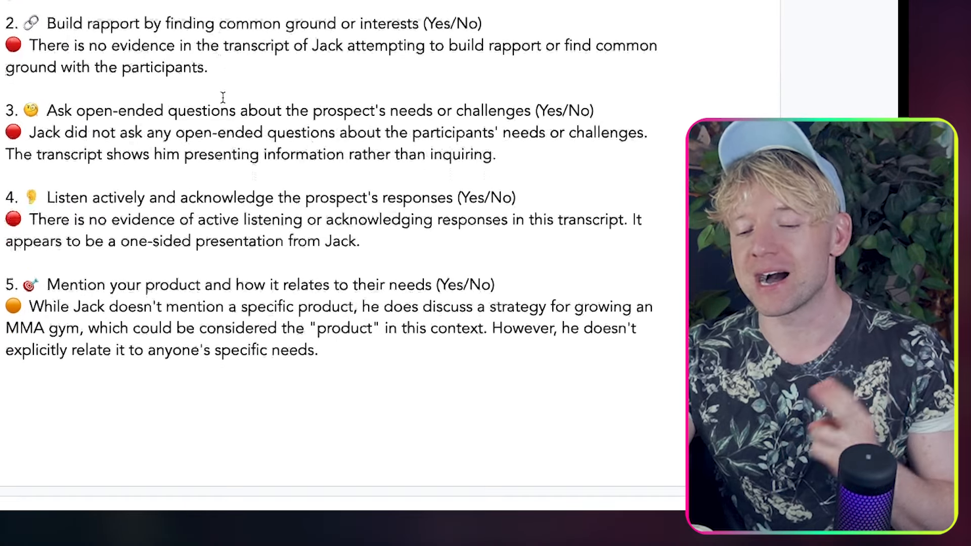
pyautogui.hscroll(2, 223, 96)
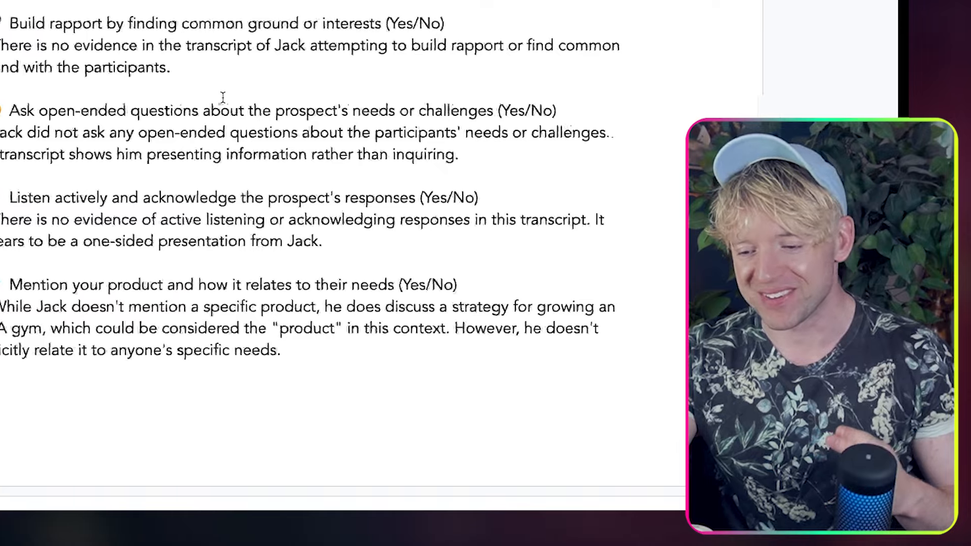
pyautogui.scroll(-1, 222, 96)
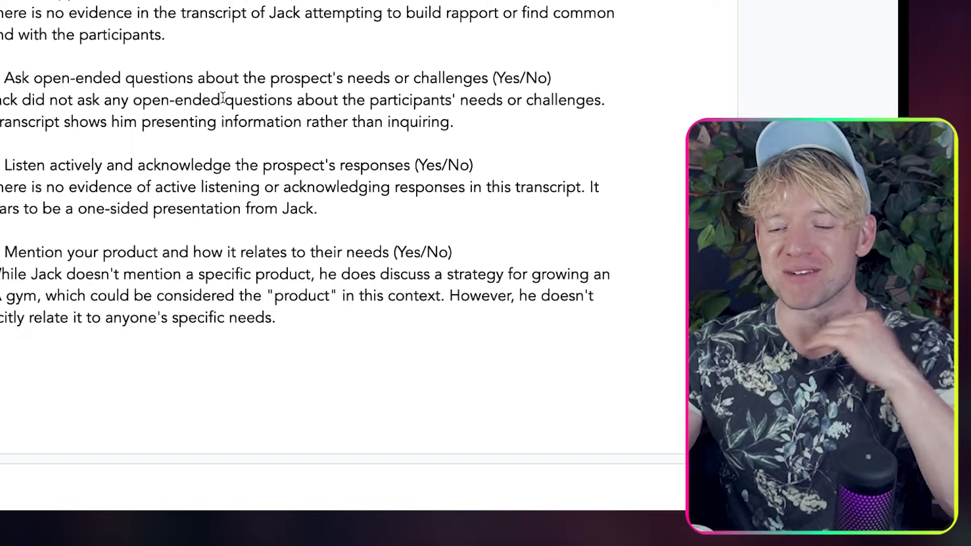
pyautogui.scroll(-14, 222, 98)
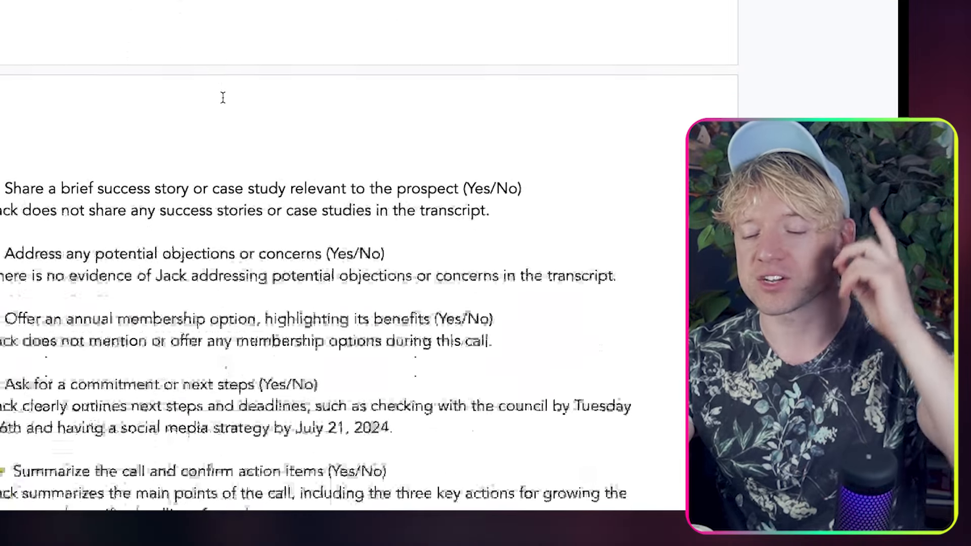
pyautogui.scroll(-4, 222, 97)
pyautogui.doubleClick(202, 214)
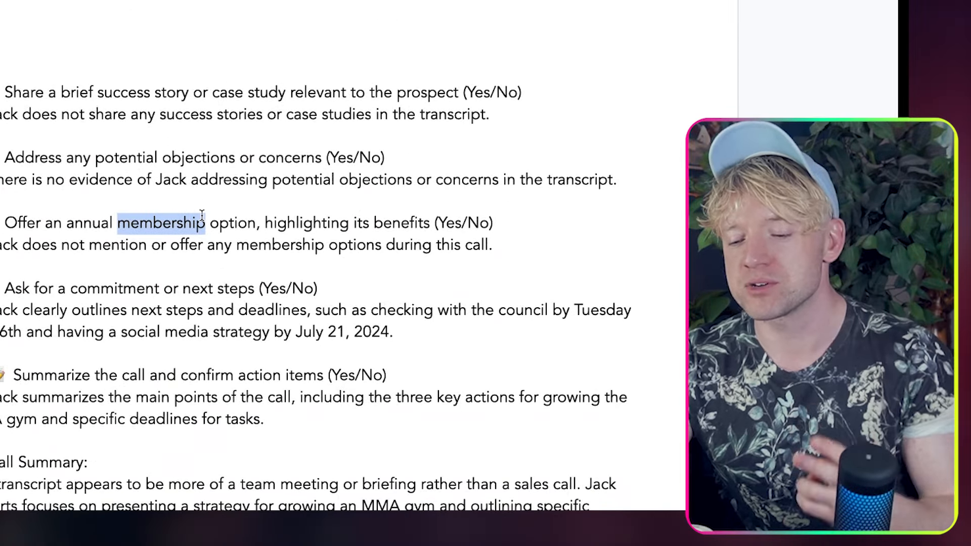
pyautogui.scroll(-4, 202, 214)
pyautogui.click(198, 239)
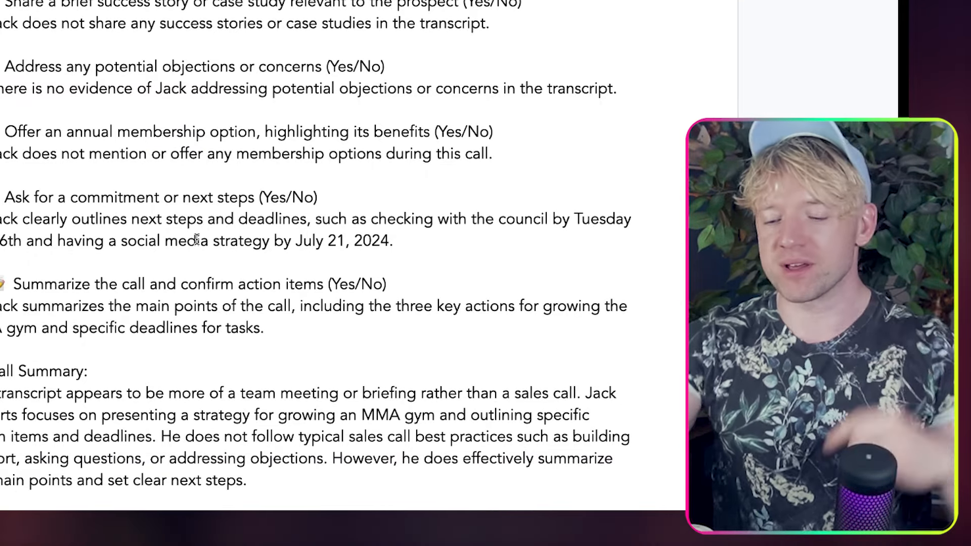
# Read the Overall Summary and the Recommendations for Improvement at the end of the document
pyautogui.scroll(-3, 162, 419)
pyautogui.scroll(-5, 162, 419)
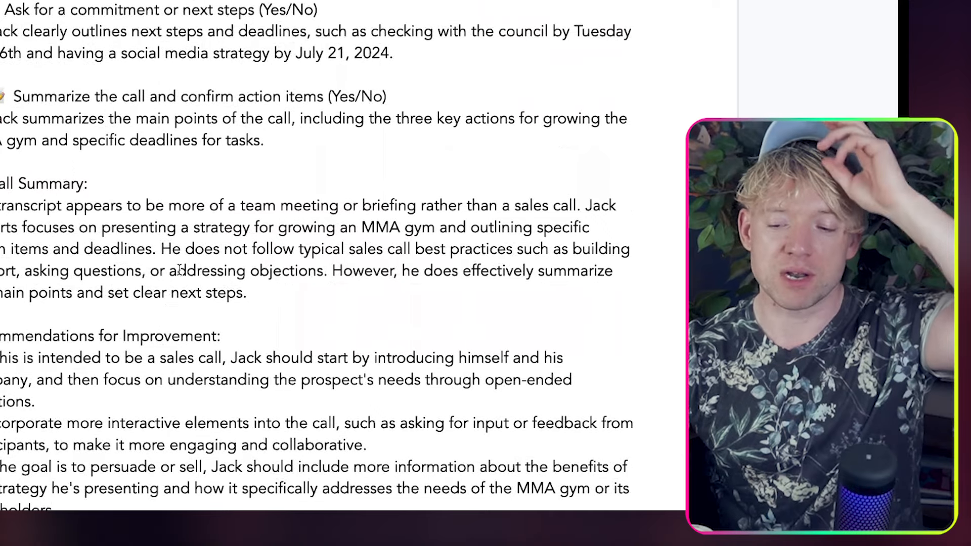
pyautogui.moveTo(126, 208); pyautogui.dragTo(249, 228)
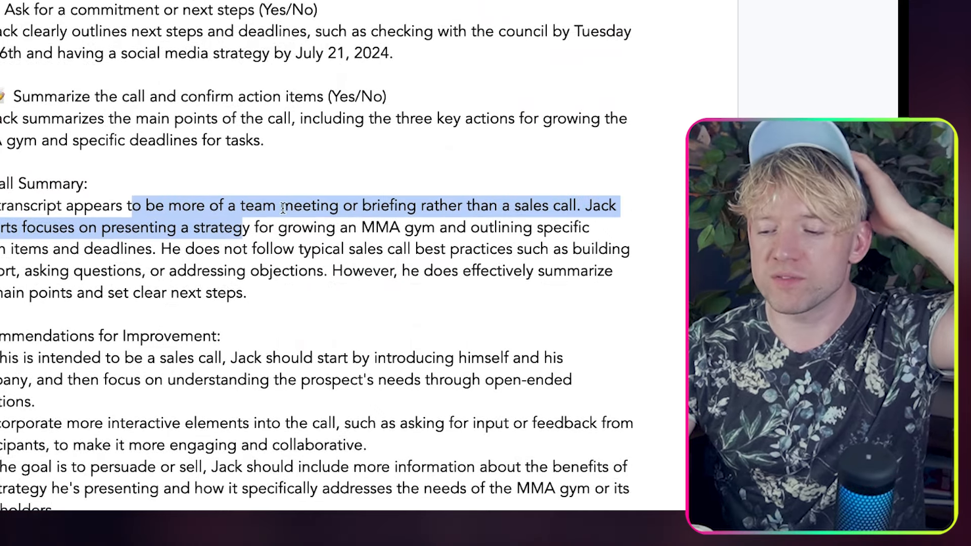
pyautogui.click(283, 208)
pyautogui.doubleClick(284, 207)
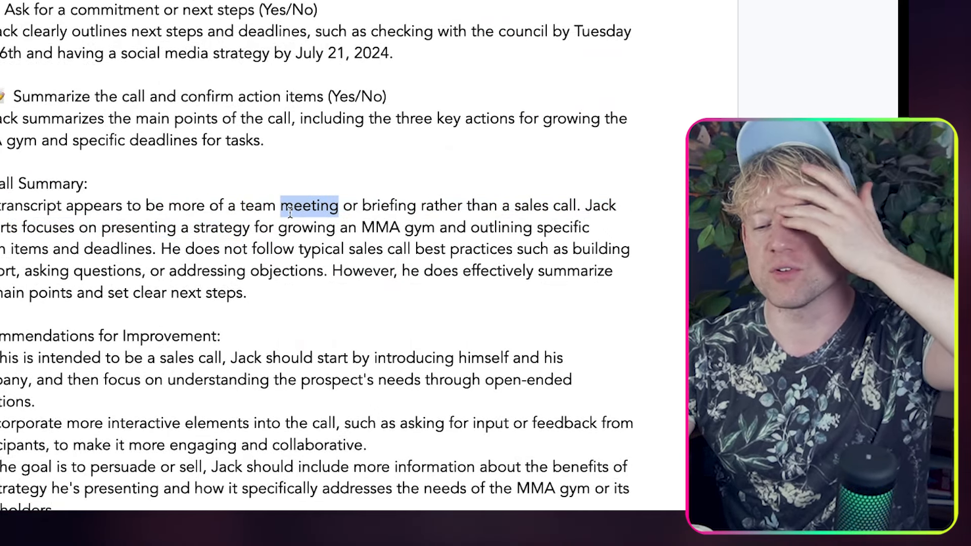
pyautogui.scroll(-3, 296, 264)
pyautogui.scroll(-3, 297, 264)
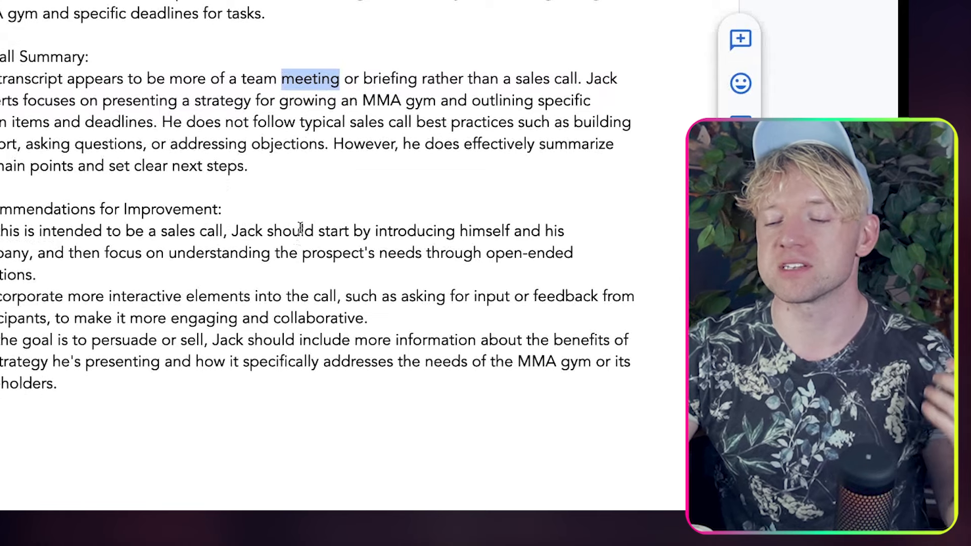
pyautogui.click(318, 151)
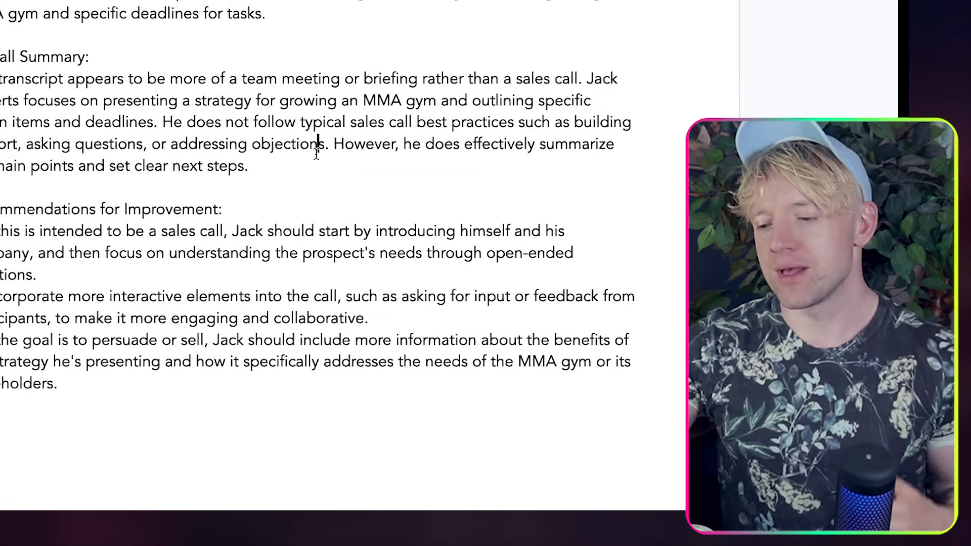
pyautogui.scroll(-2, 316, 153)
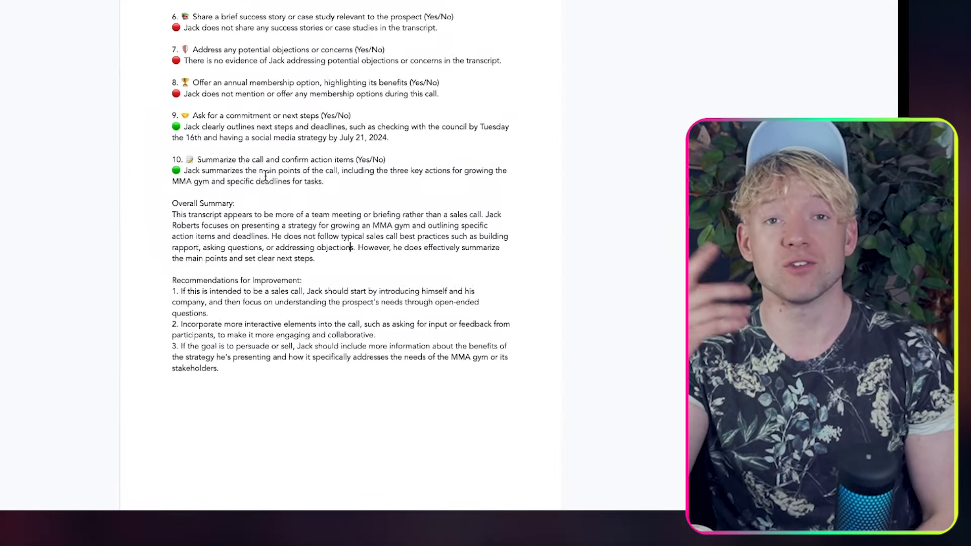
# Review the generated document again from the Action List title down through the checklist and summary
pyautogui.scroll(10, 265, 175)
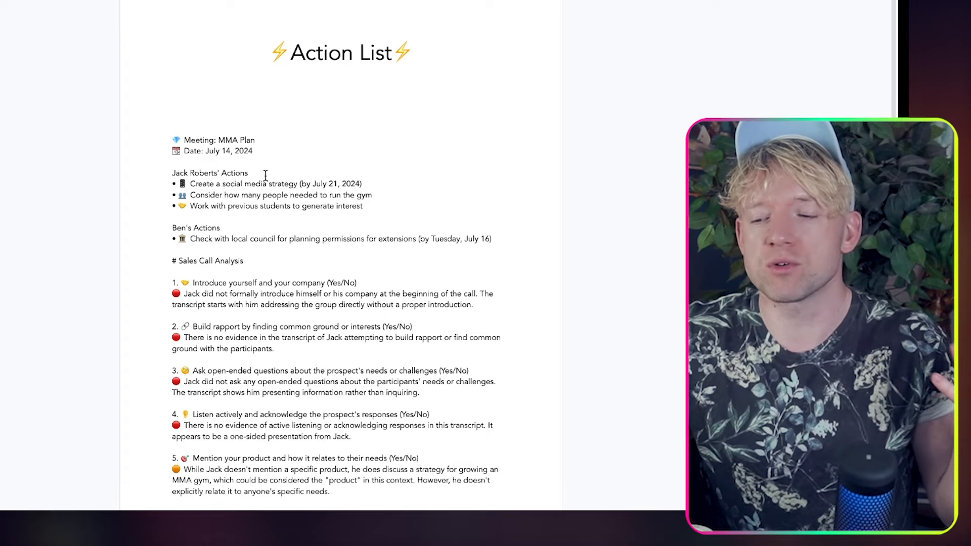
pyautogui.moveTo(265, 176); pyautogui.dragTo(230, 140)
pyautogui.scroll(-7, 332, 320)
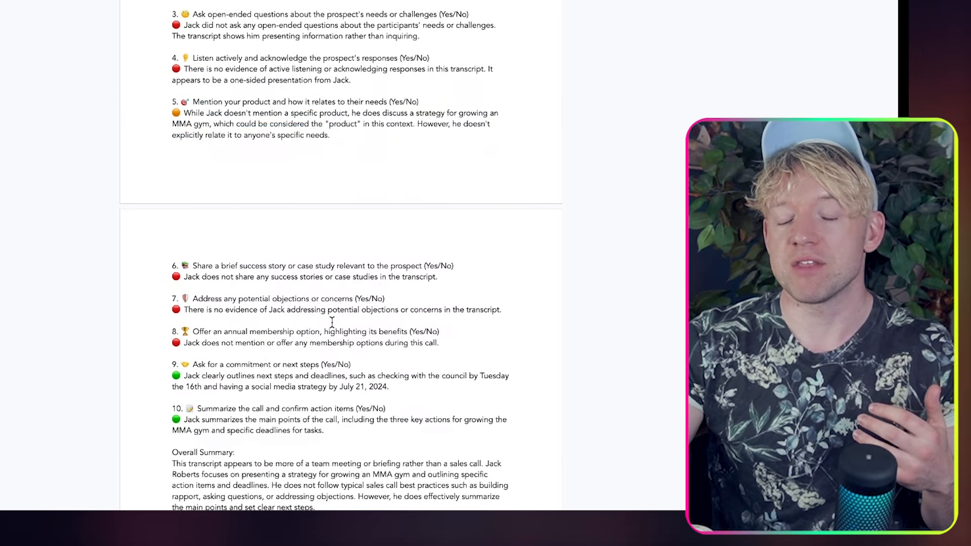
pyautogui.scroll(-1, 332, 321)
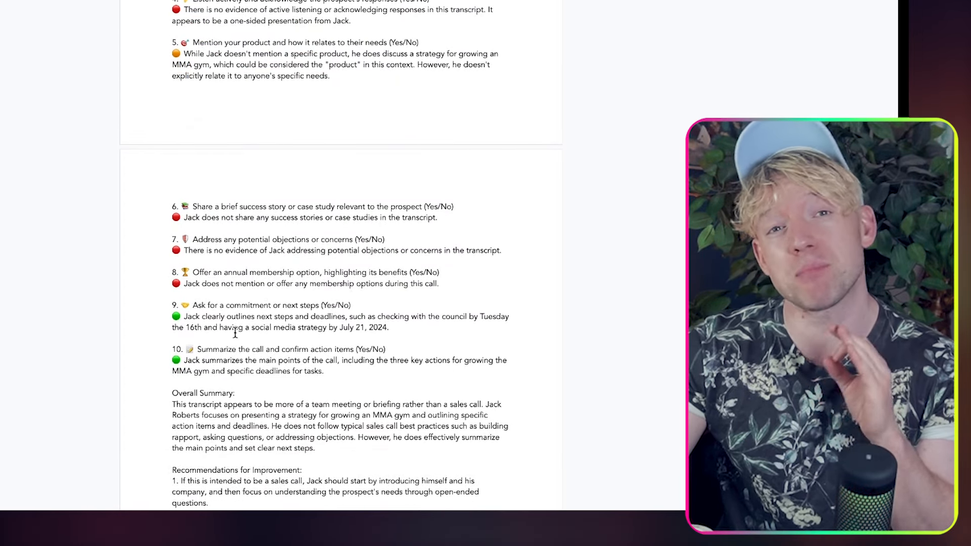
pyautogui.scroll(-3, 235, 333)
pyautogui.moveTo(170, 308); pyautogui.dragTo(319, 411)
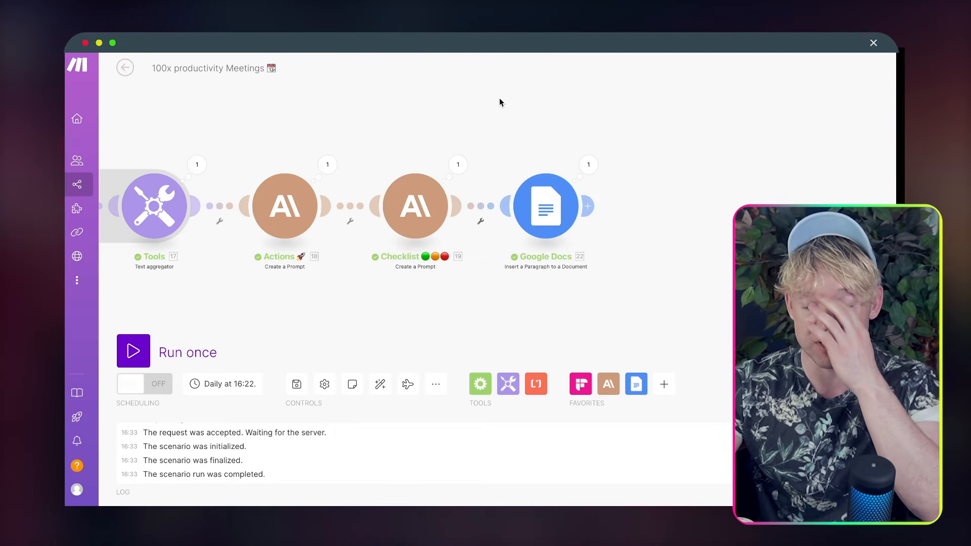
# Move the Google Docs module up and add a Router after the Checklist module, branching off to Google Docs
pyautogui.moveTo(536, 216); pyautogui.dragTo(598, 146)
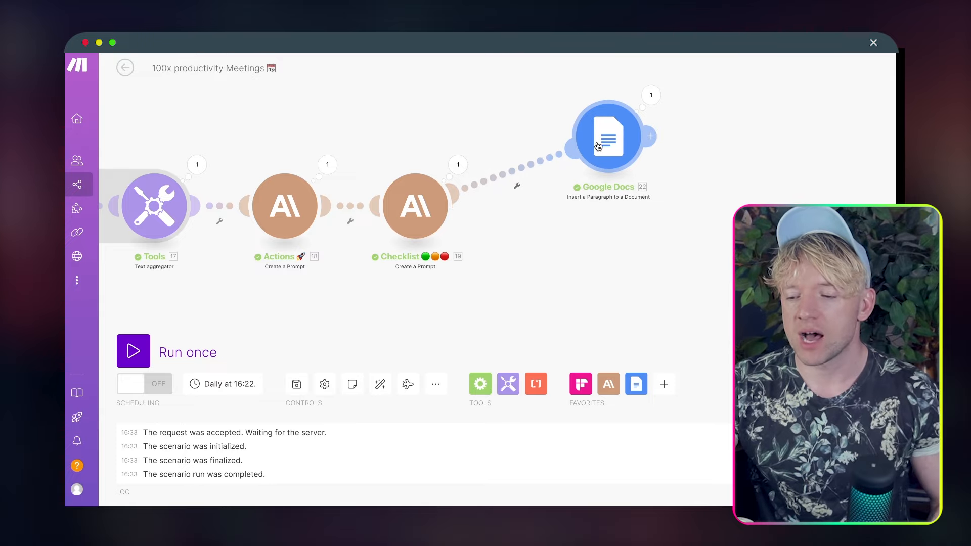
pyautogui.rightClick(588, 148)
pyautogui.click(548, 284)
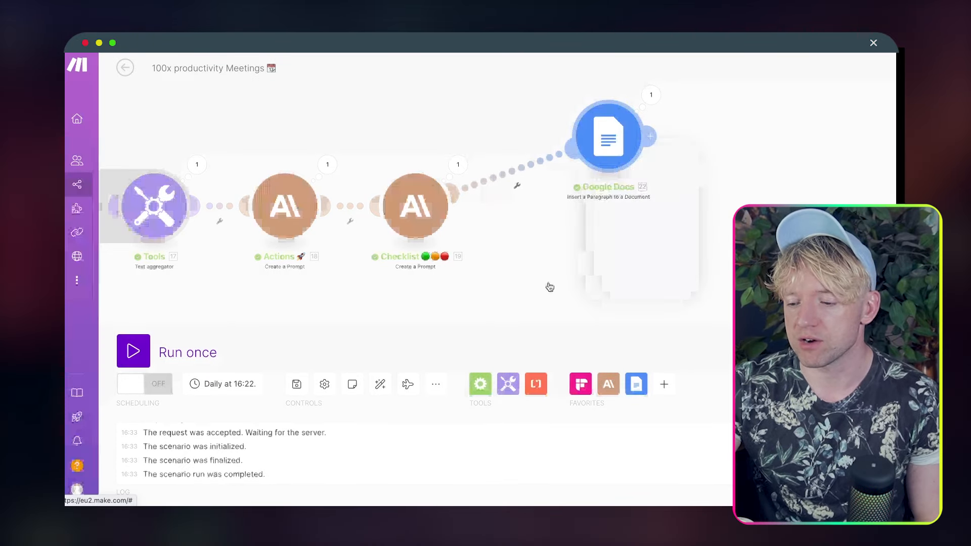
pyautogui.click(480, 384)
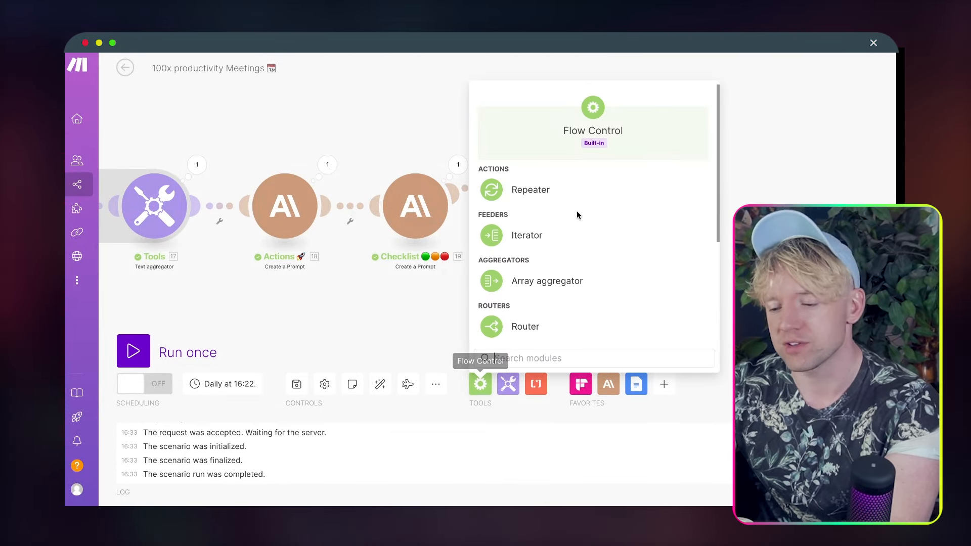
pyautogui.click(553, 321)
pyautogui.moveTo(553, 318); pyautogui.dragTo(518, 187)
pyautogui.moveTo(608, 142); pyautogui.dragTo(677, 43)
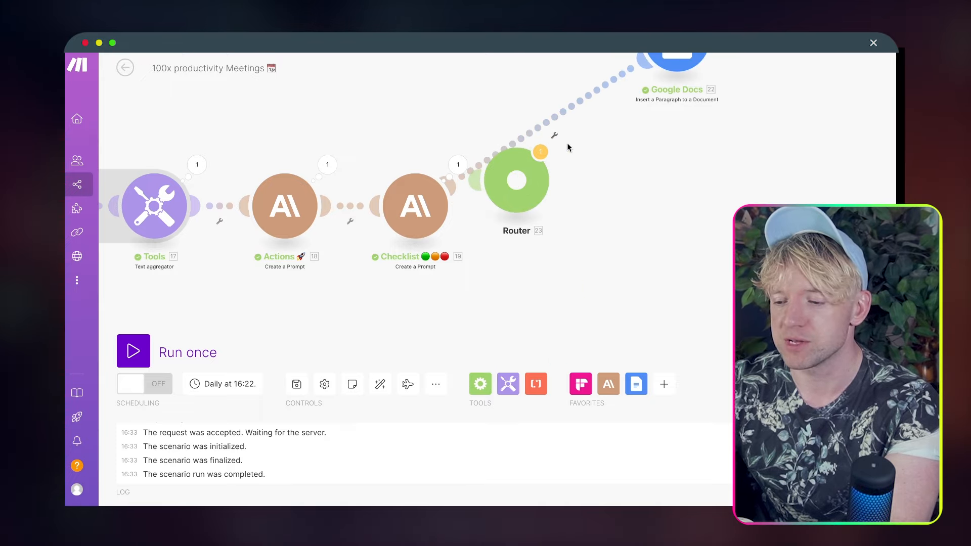
pyautogui.moveTo(529, 178); pyautogui.dragTo(621, 177)
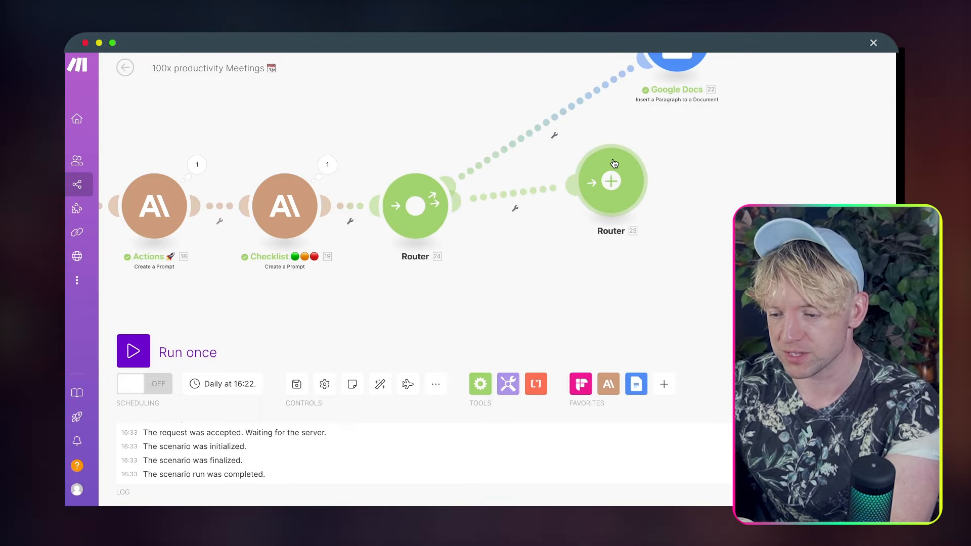
# Delete the extra Router on the lower branch, keeping only the one after the Checklist module
pyautogui.rightClick(602, 180)
pyautogui.click(704, 145)
pyautogui.rightClick(613, 177)
pyautogui.click(647, 260)
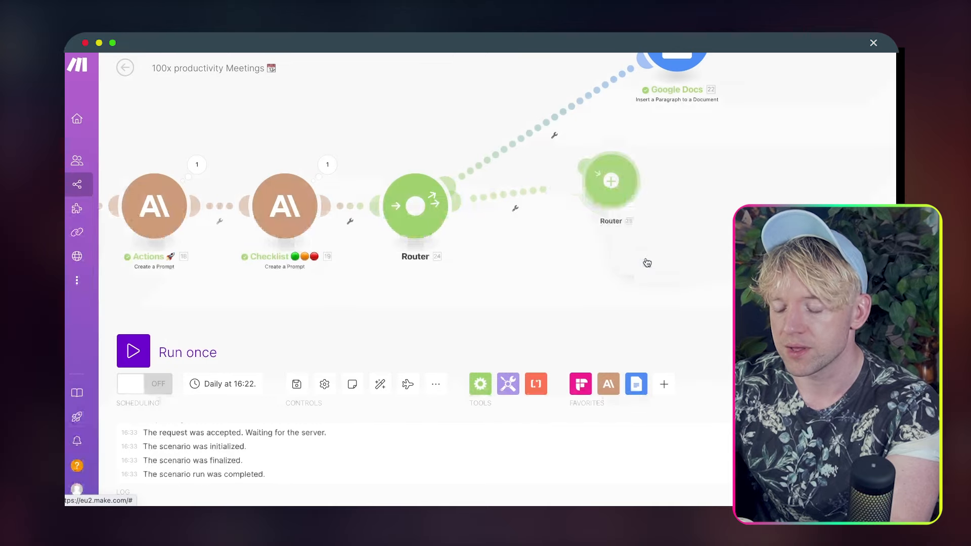
# Reposition the Google Docs module and clone it twice so that the Router feeds three Google Docs branches
pyautogui.moveTo(675, 67); pyautogui.dragTo(595, 108)
pyautogui.rightClick(598, 106)
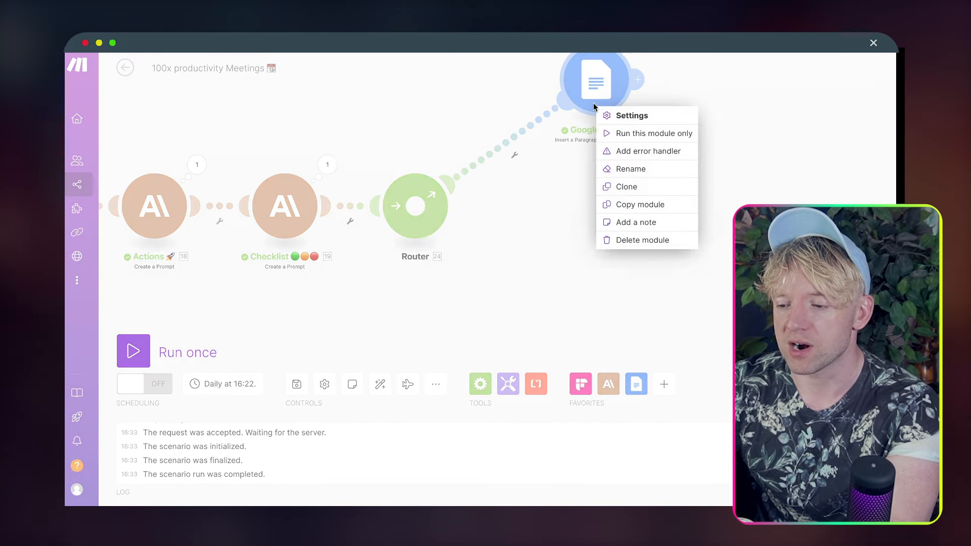
pyautogui.click(628, 186)
pyautogui.click(627, 238)
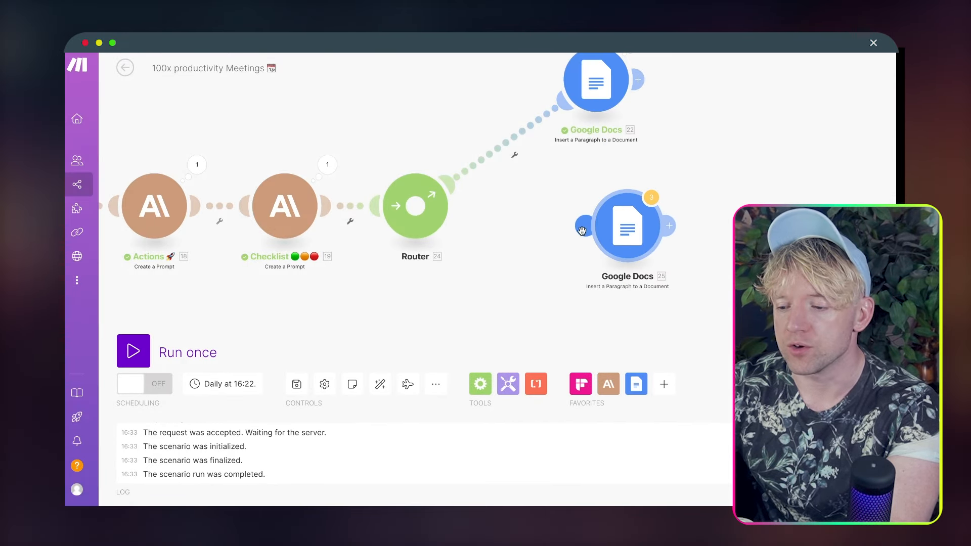
pyautogui.rightClick(602, 244)
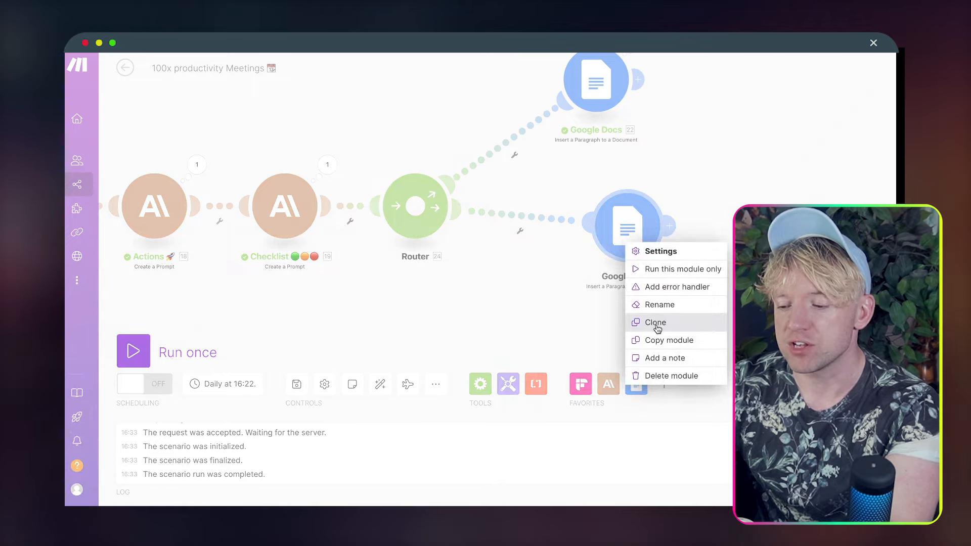
pyautogui.click(652, 320)
pyautogui.click(584, 365)
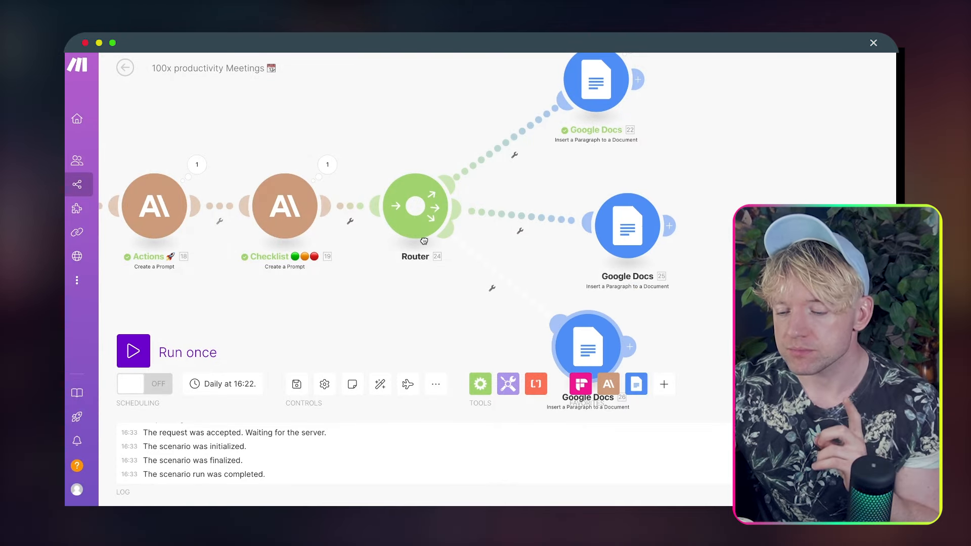
pyautogui.rightClick(528, 223)
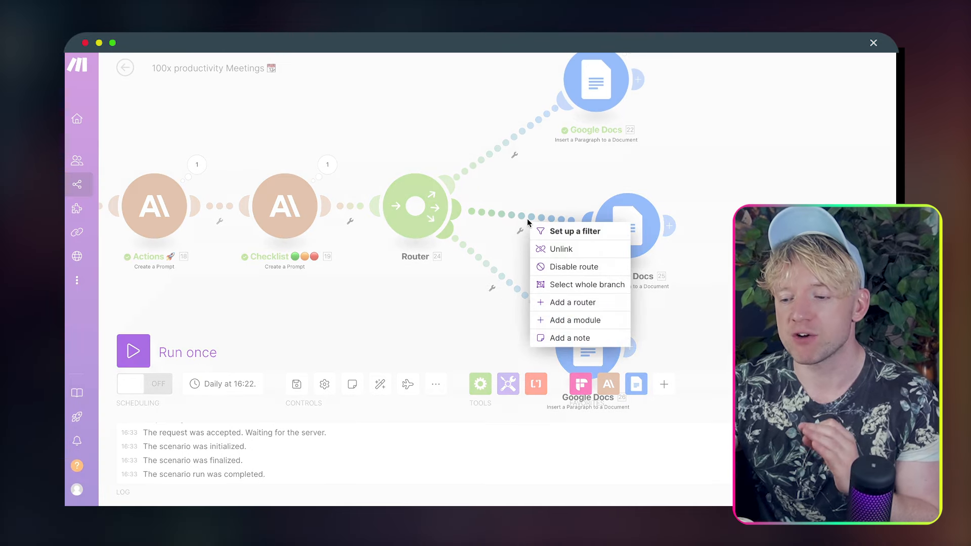
pyautogui.click(553, 226)
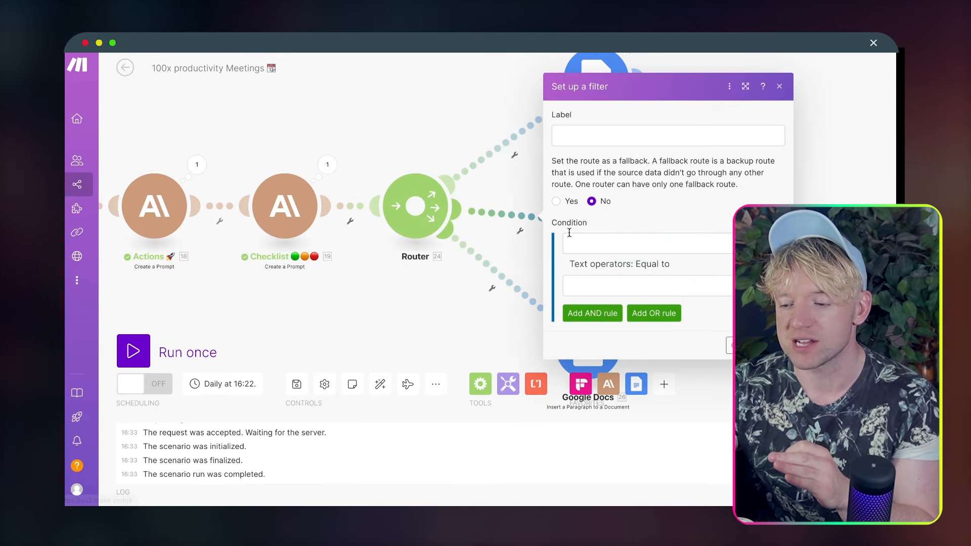
pyautogui.click(584, 133)
pyautogui.write('Ben')
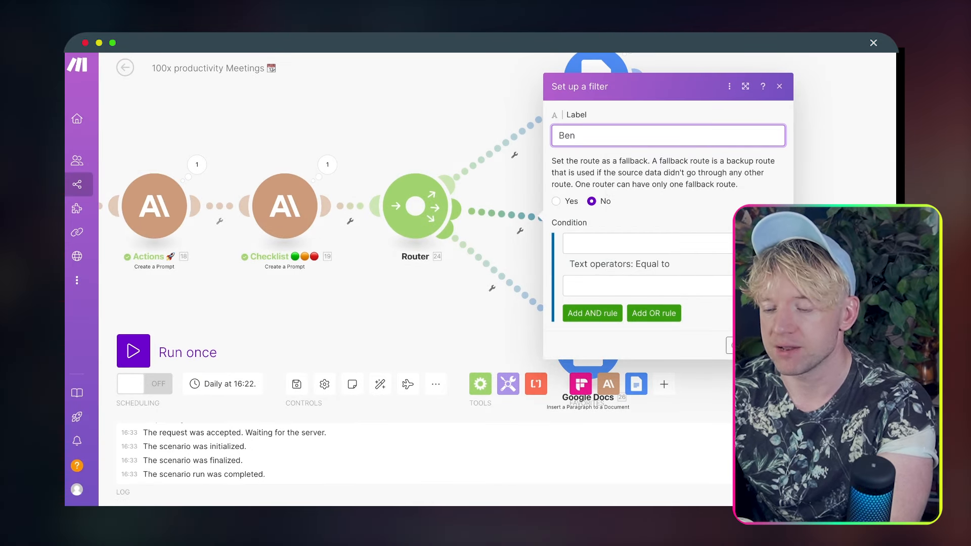
pyautogui.click(627, 242)
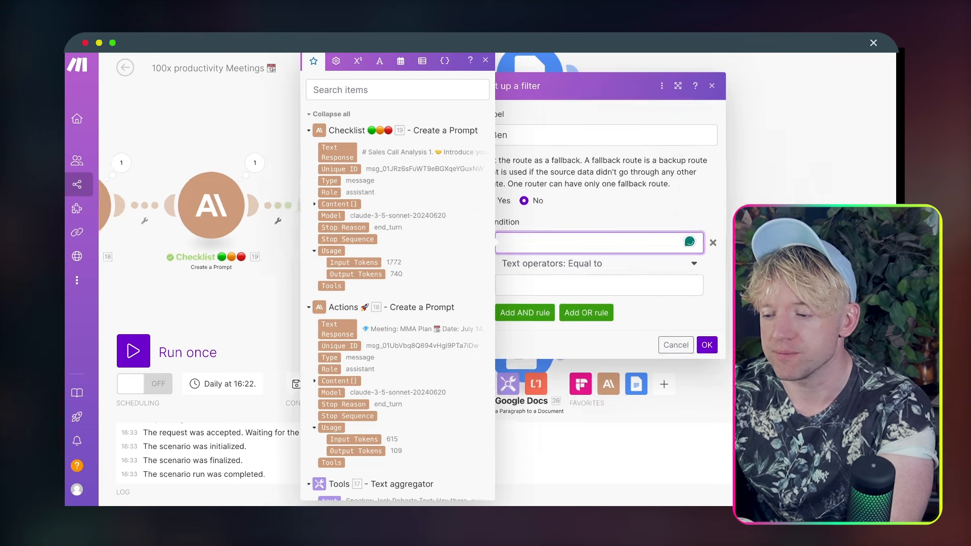
pyautogui.click(412, 314)
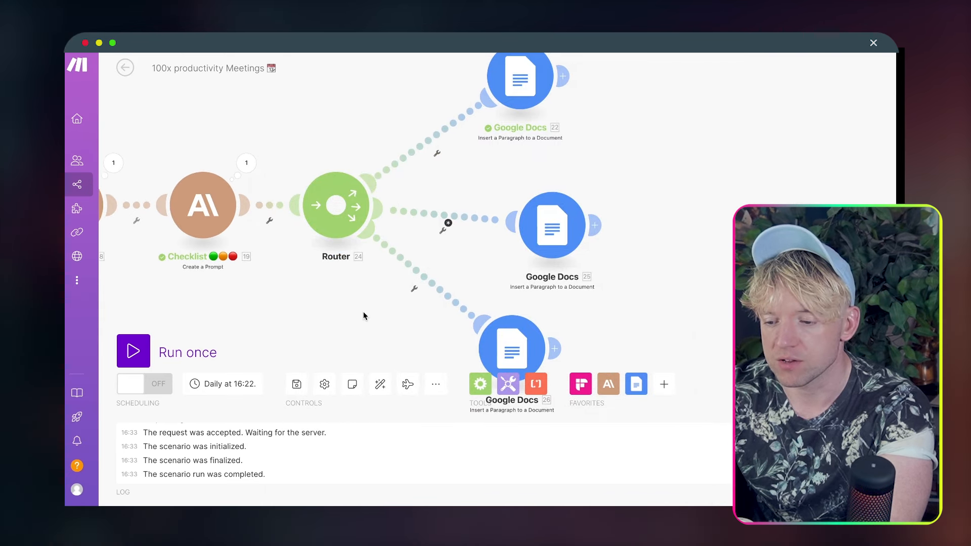
# Set up a filter on the middle Router branch, labelled with the team member's first name and a ⚡ emoji
pyautogui.click(442, 230)
pyautogui.click(445, 153)
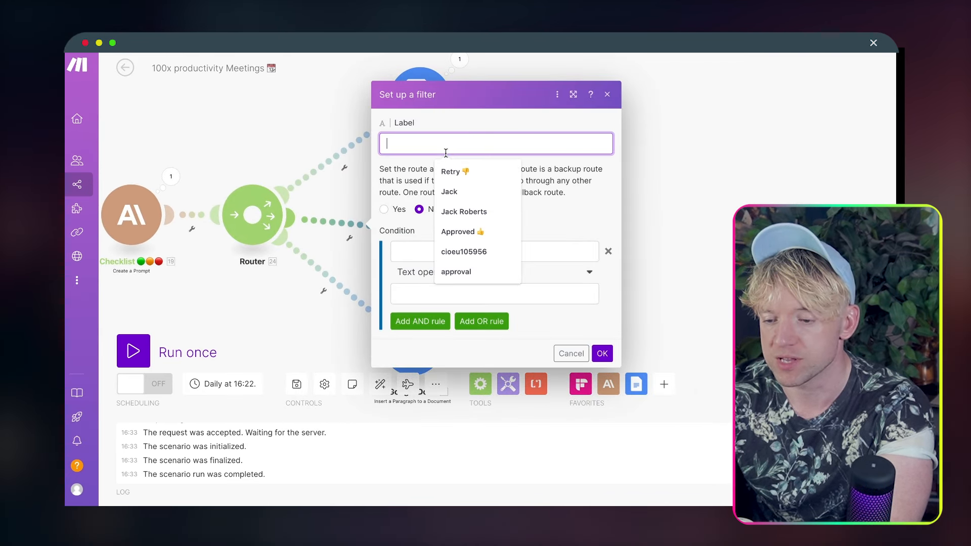
pyautogui.write('Ben')
pyautogui.press('ctrl+super+space')
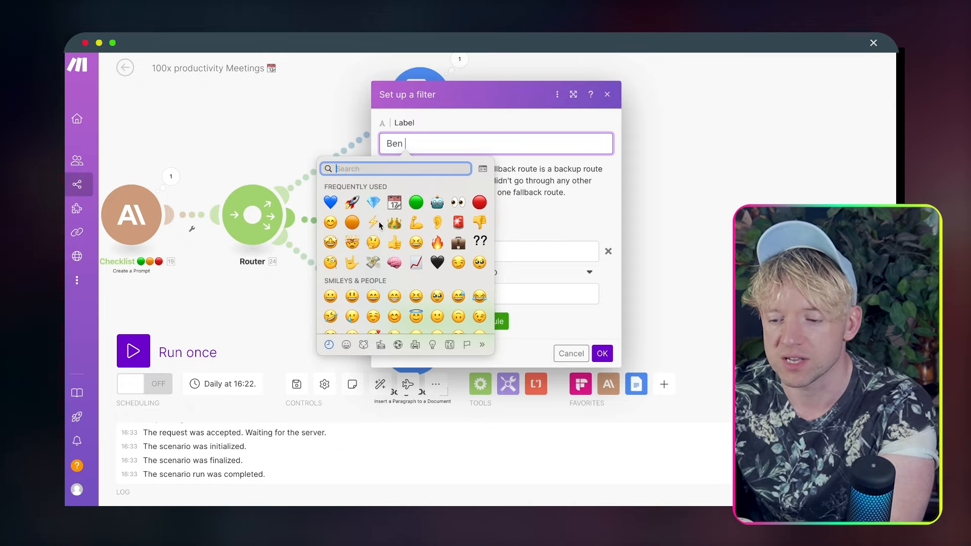
pyautogui.press('Escape')
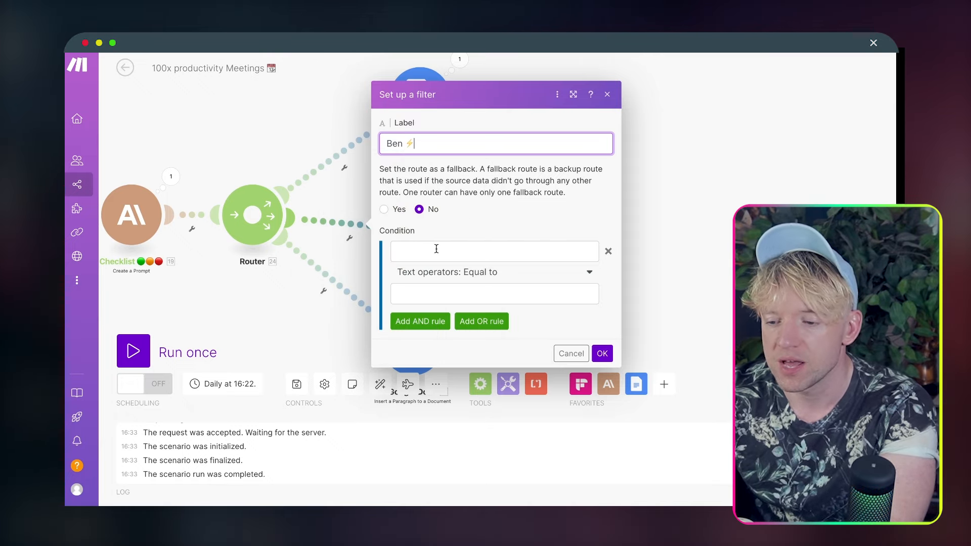
# Save the filter condition as Fireflies User: Name contains (case insensitive) the team member's first name, and move the middle Google Docs module farther from the Router
pyautogui.click(436, 249)
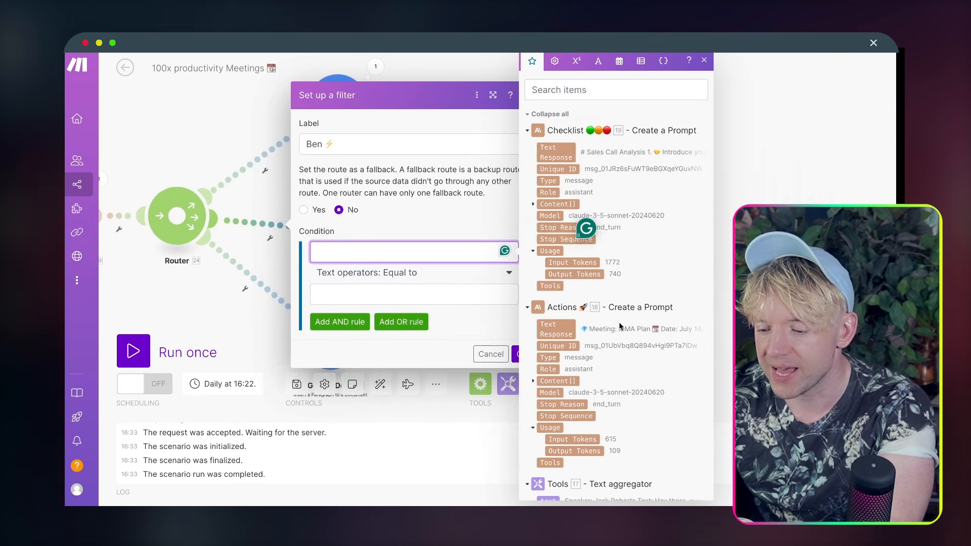
pyautogui.scroll(-7, 620, 326)
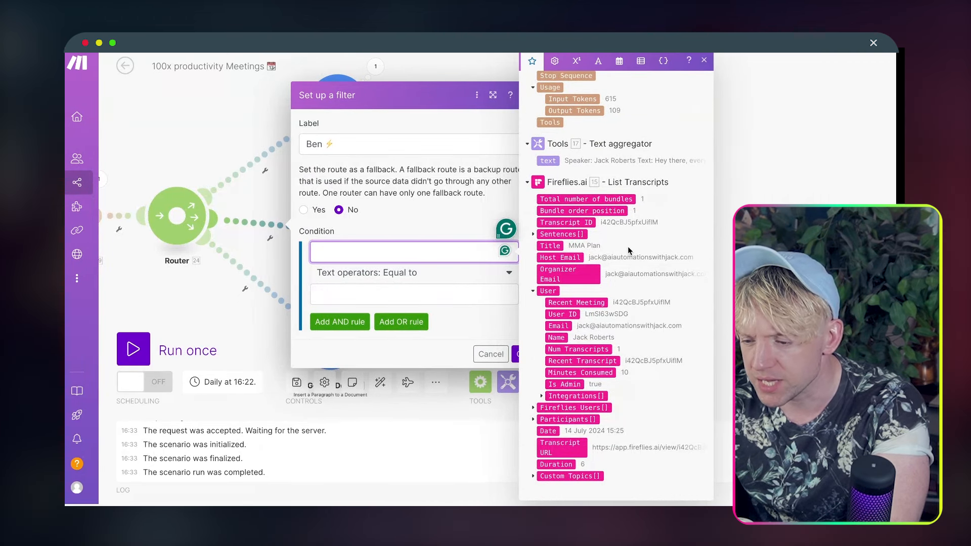
pyautogui.click(555, 338)
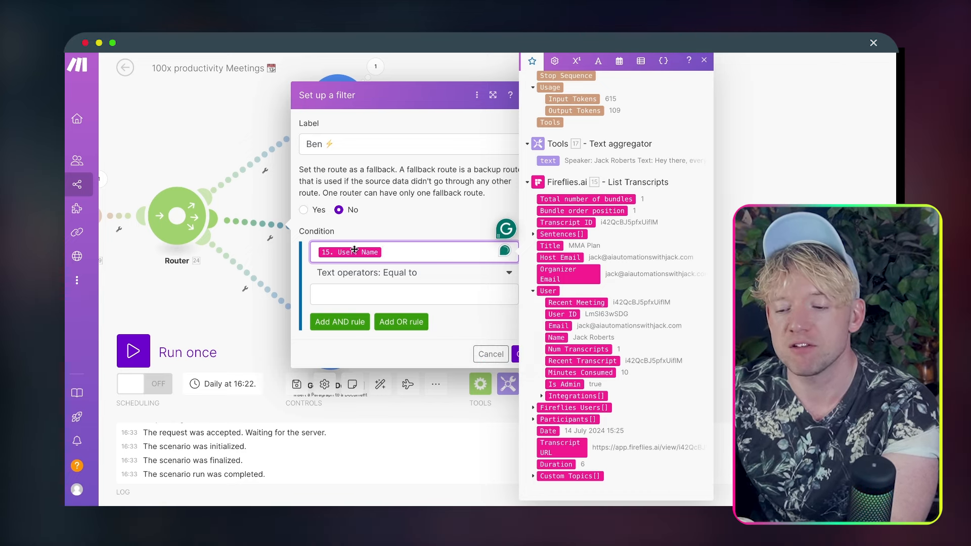
pyautogui.click(400, 273)
pyautogui.scroll(-2, 386, 410)
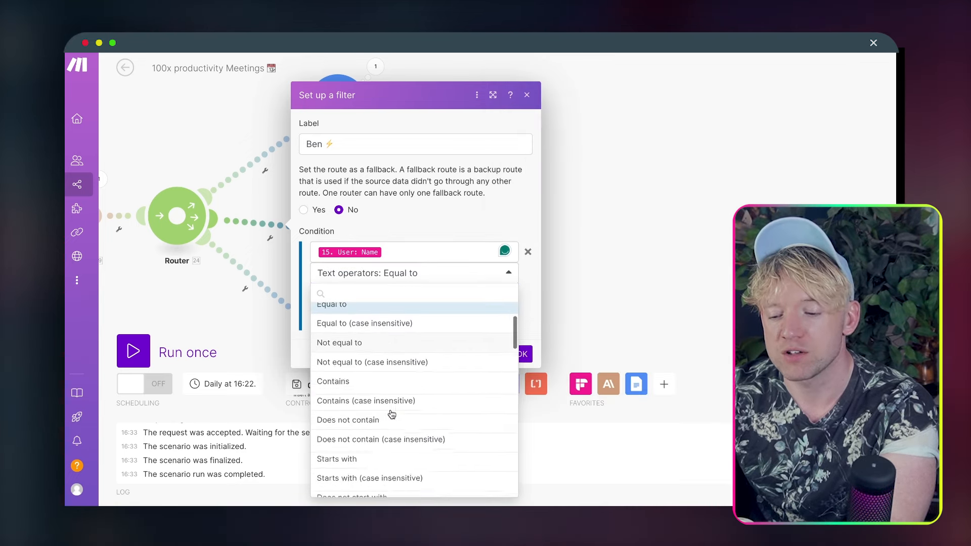
pyautogui.click(392, 401)
pyautogui.click(381, 296)
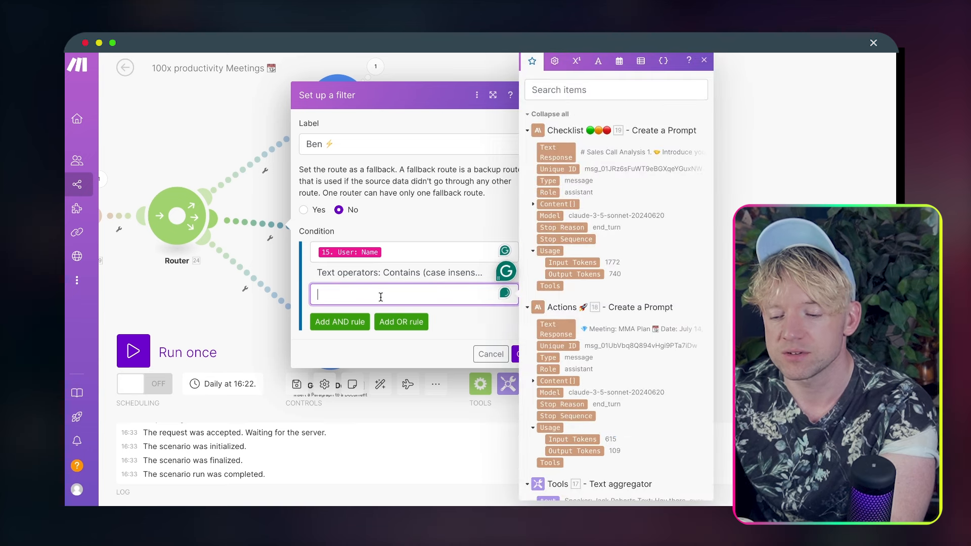
pyautogui.write('Ben')
pyautogui.click(516, 354)
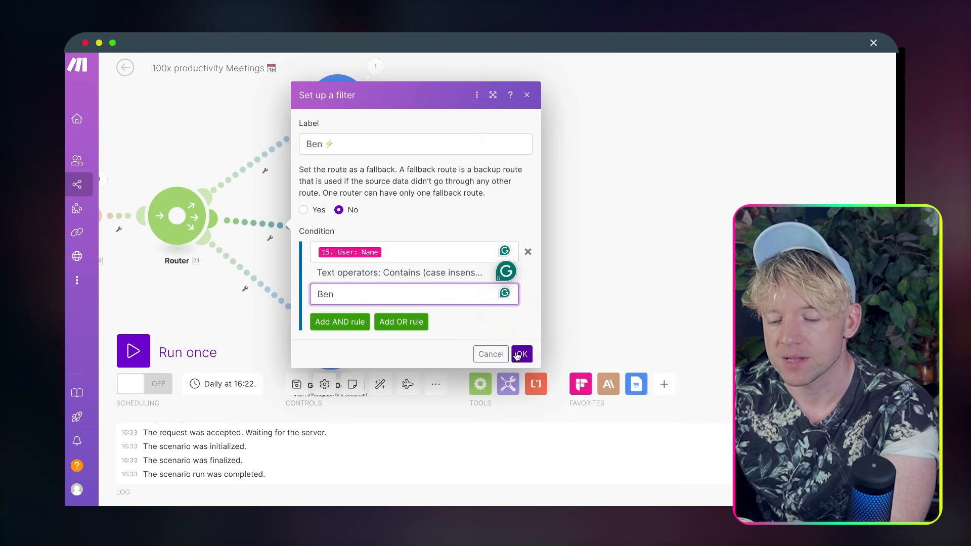
pyautogui.click(522, 354)
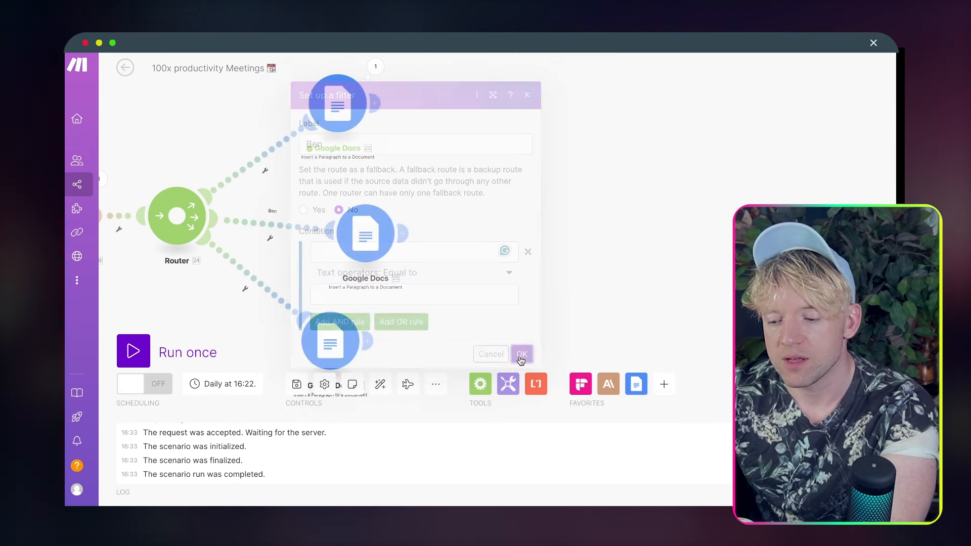
pyautogui.moveTo(380, 230); pyautogui.dragTo(401, 230)
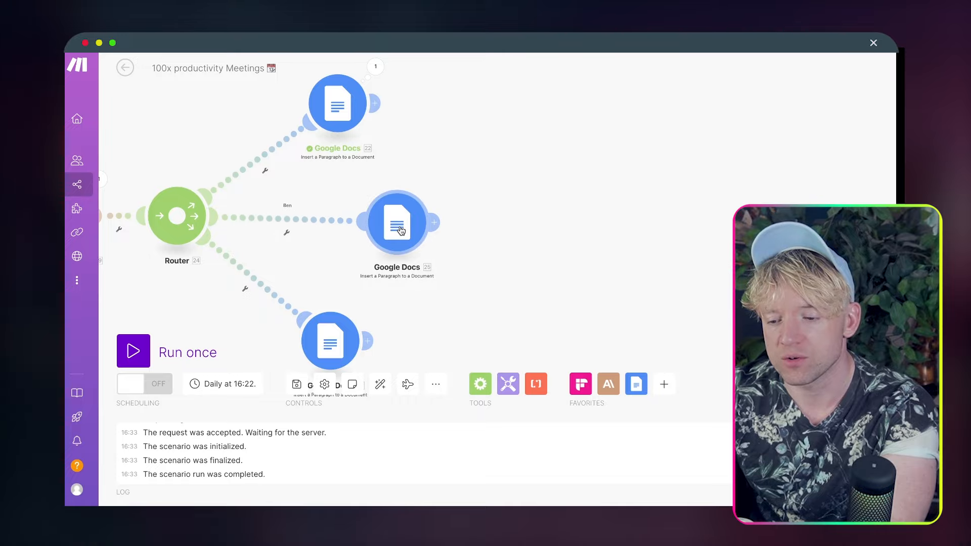